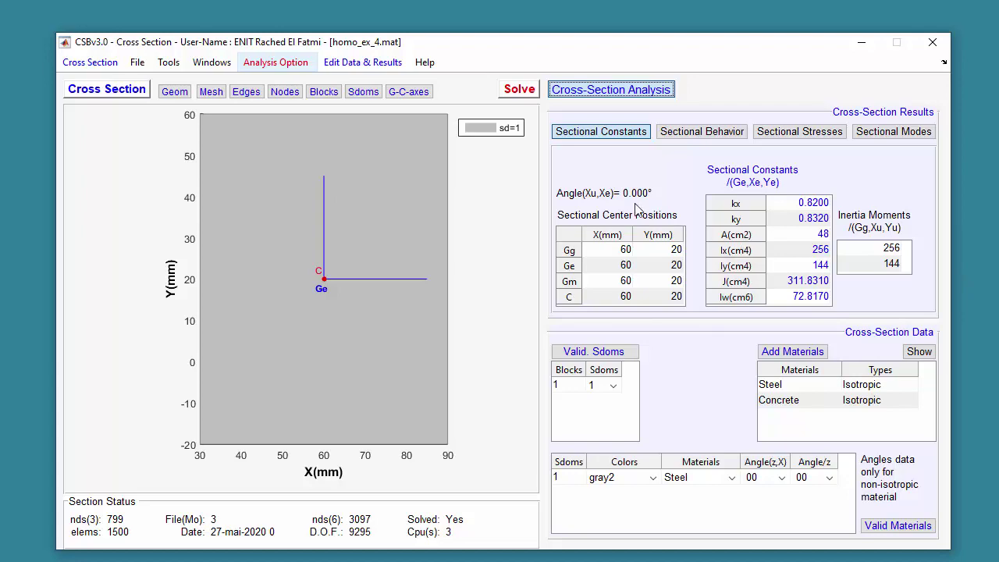
# Enable Thermal analysis in the analysis options in addition to the cross-sectional analysis.
pyautogui.click(279, 62)
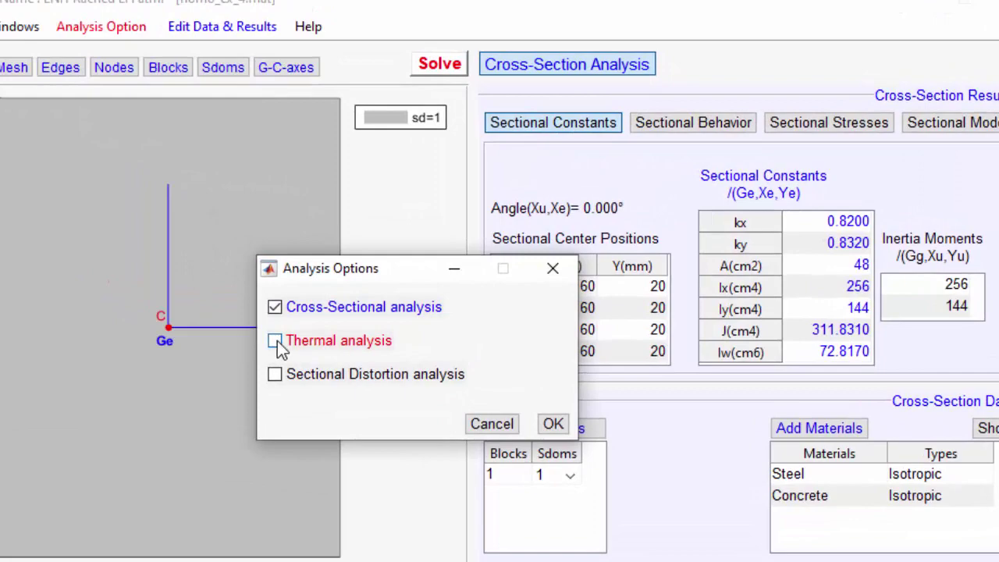
pyautogui.click(376, 299)
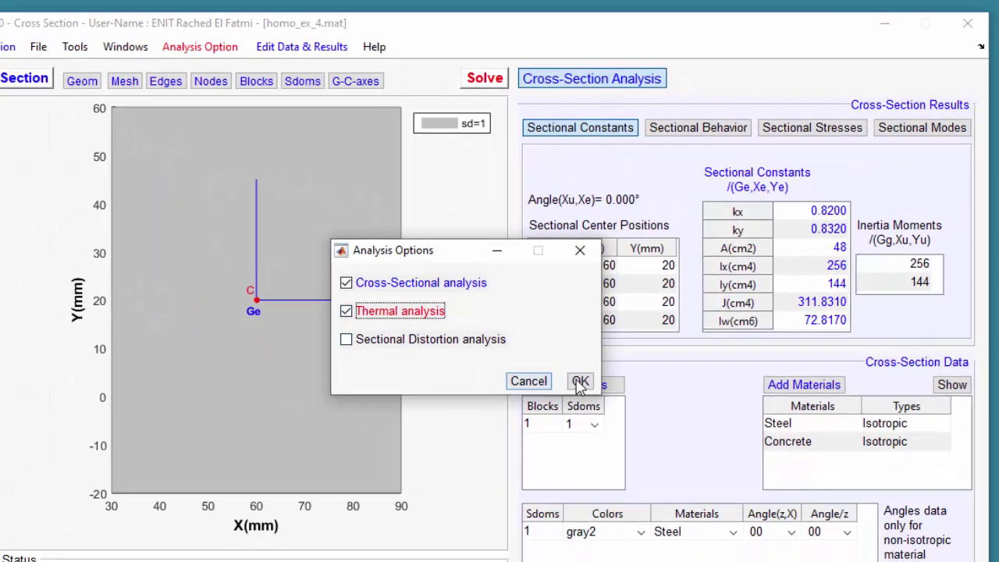
pyautogui.click(553, 423)
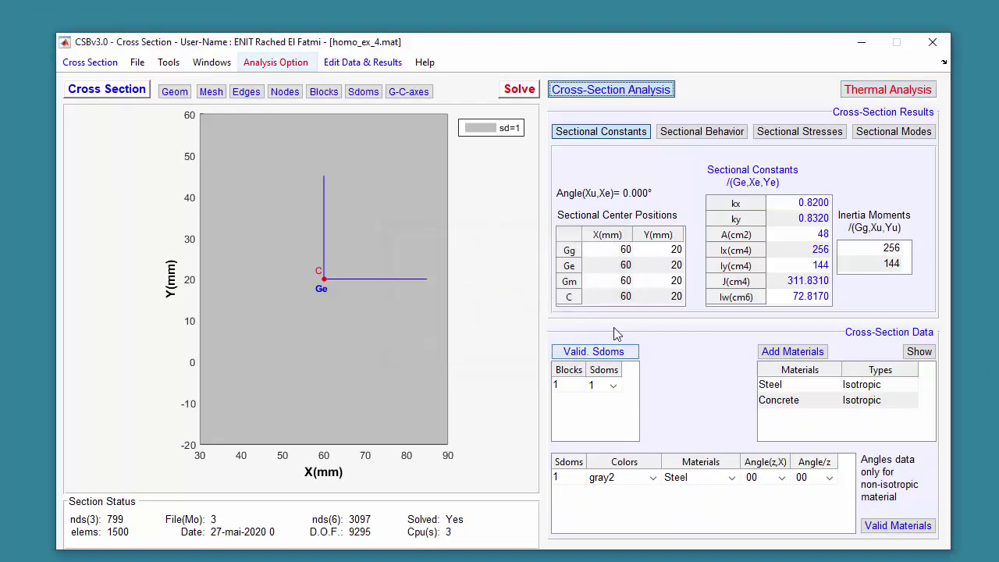
# Open the thermal analysis view and display the section's mesh, followed by its edge labels.
pyautogui.click(919, 92)
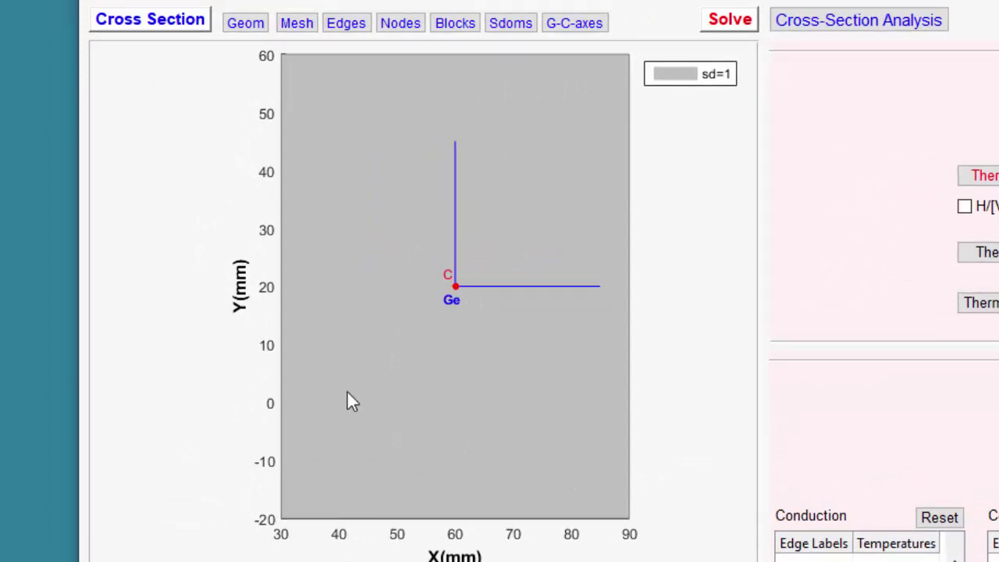
pyautogui.click(300, 28)
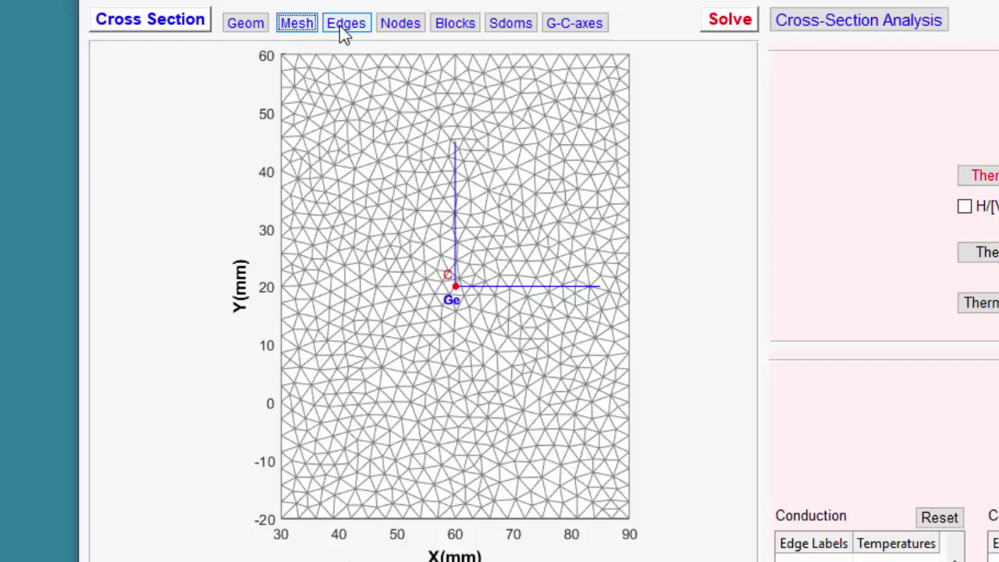
pyautogui.click(340, 28)
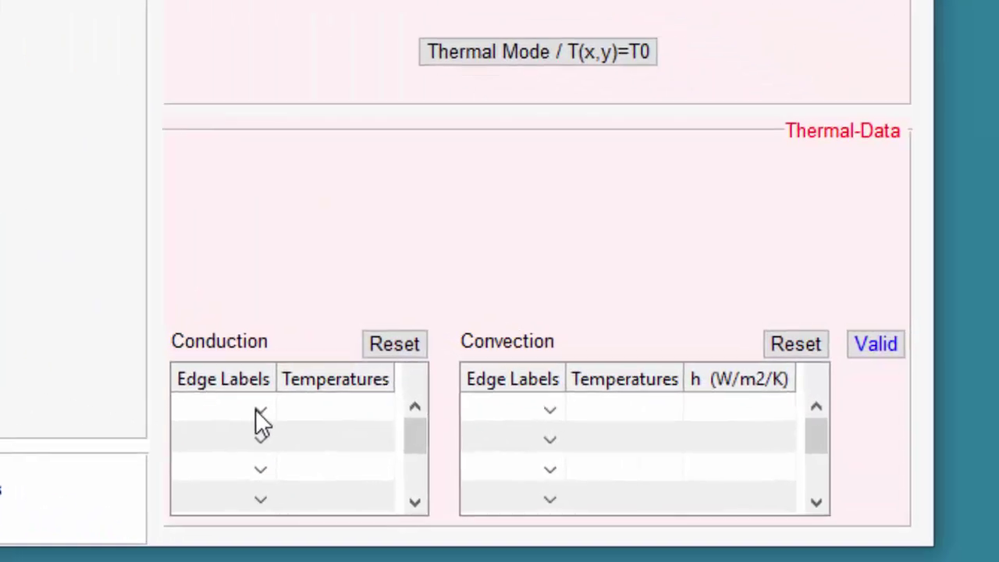
# Add conduction conditions for edges 1 and 3, each with a temperature of 30.
pyautogui.click(216, 400)
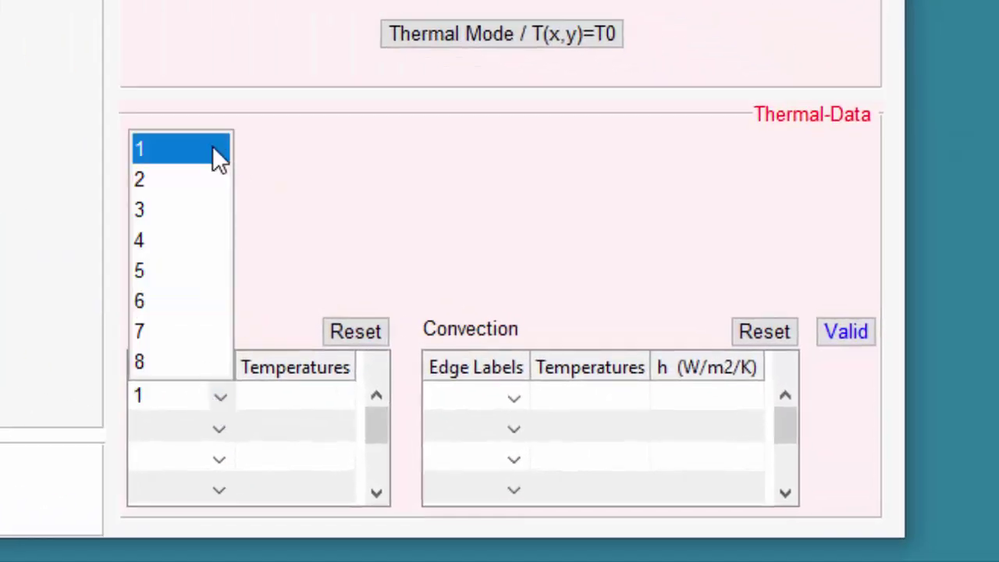
pyautogui.click(212, 148)
pyautogui.click(220, 420)
pyautogui.click(220, 421)
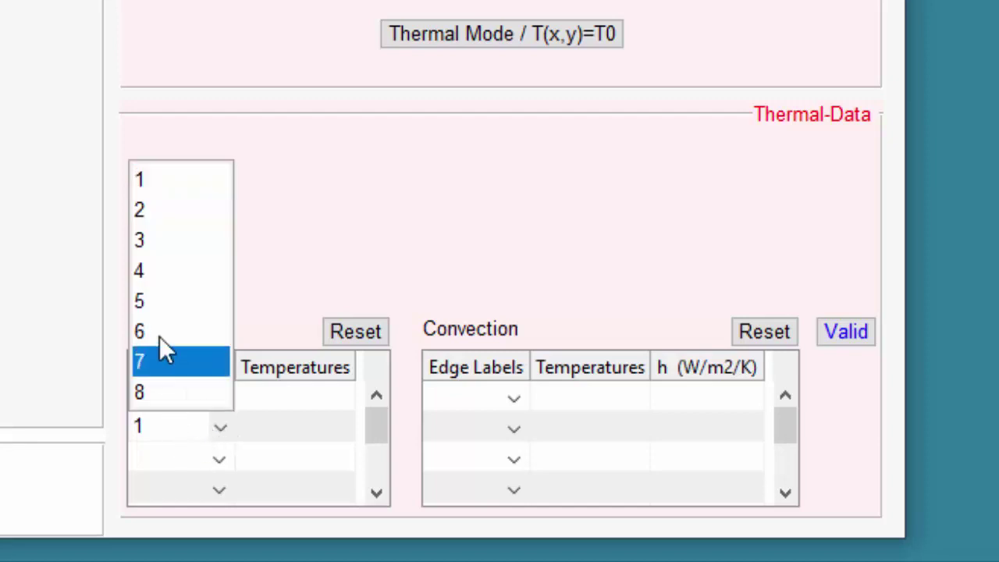
pyautogui.click(167, 238)
pyautogui.click(306, 394)
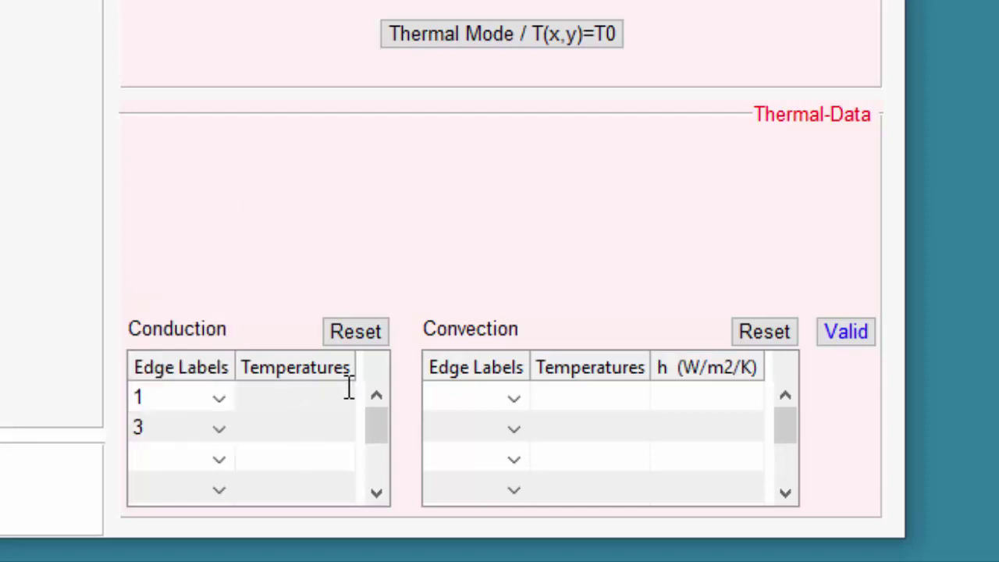
pyautogui.write('30')
pyautogui.press('Return')
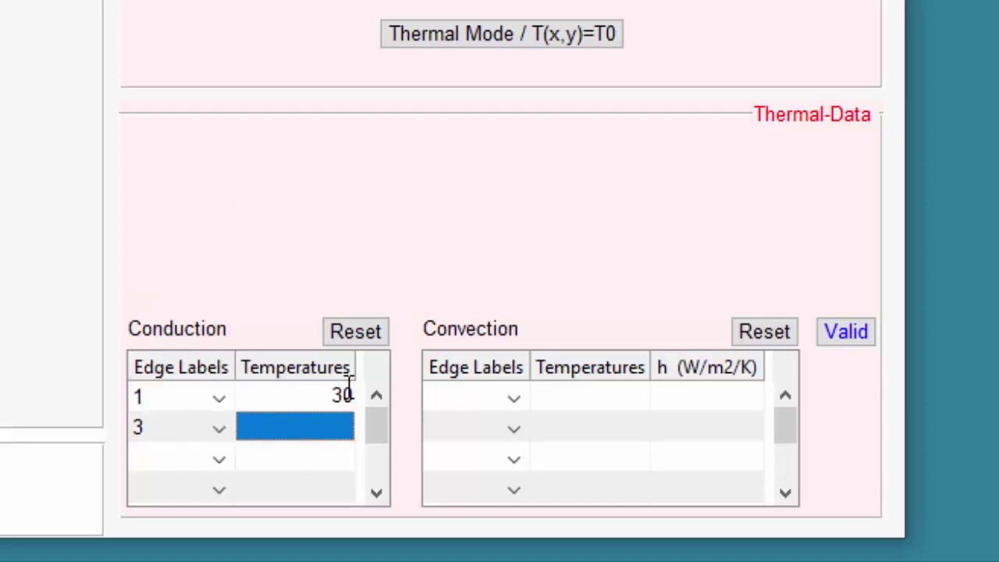
pyautogui.write('30')
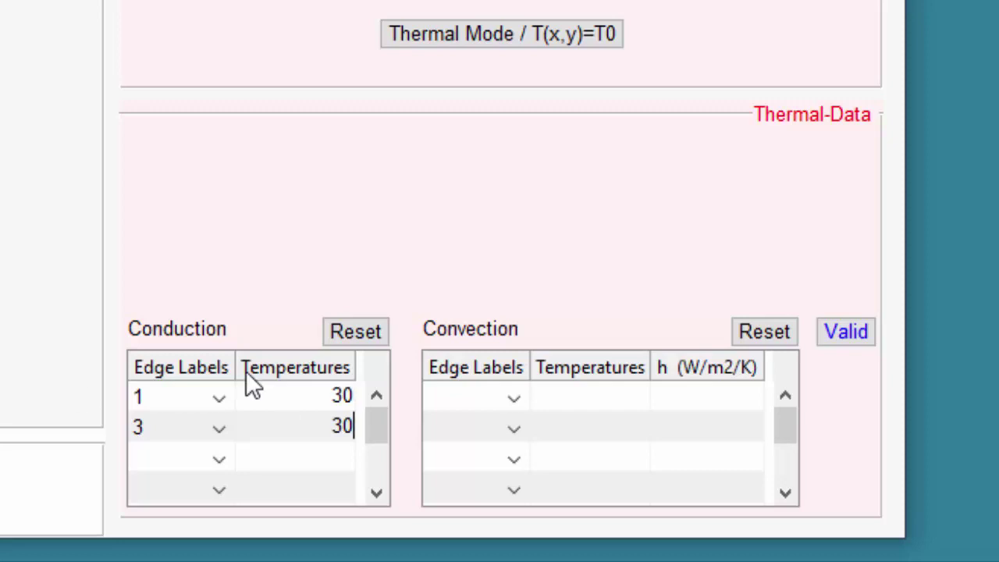
# Add conduction conditions for edge 5 with a temperature of 10 and edge 6 with -10.
pyautogui.click(220, 460)
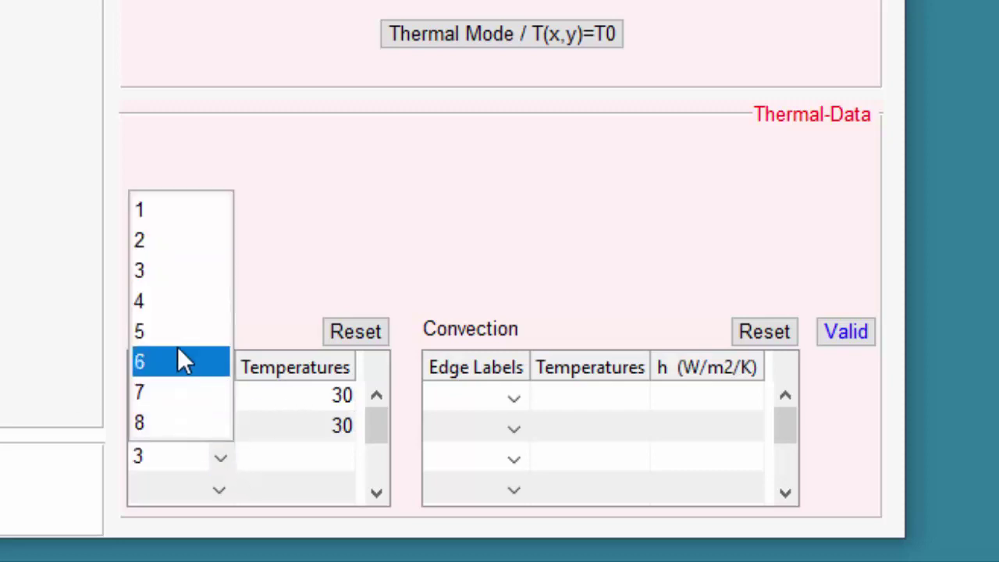
pyautogui.click(174, 339)
pyautogui.click(218, 480)
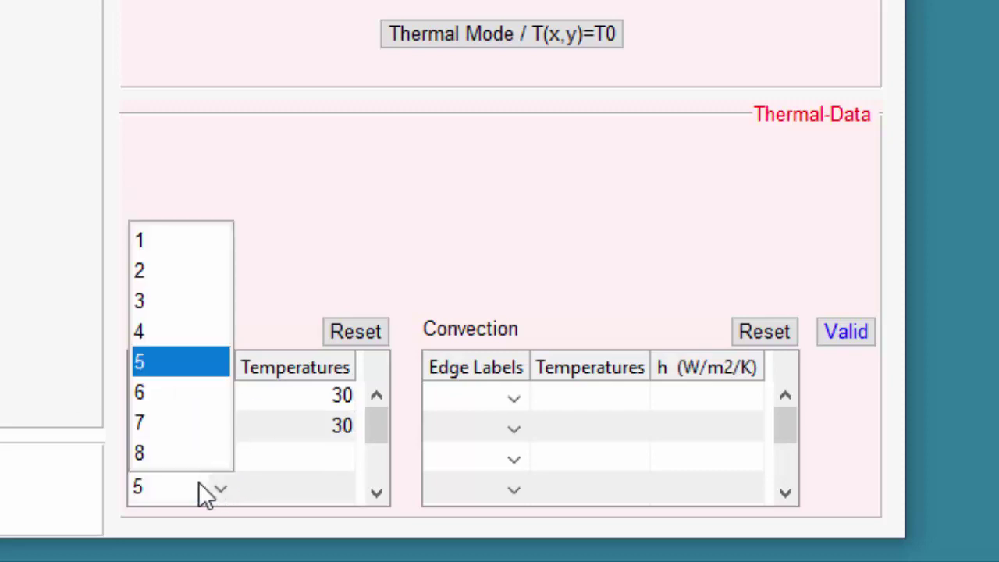
pyautogui.click(155, 393)
pyautogui.click(312, 460)
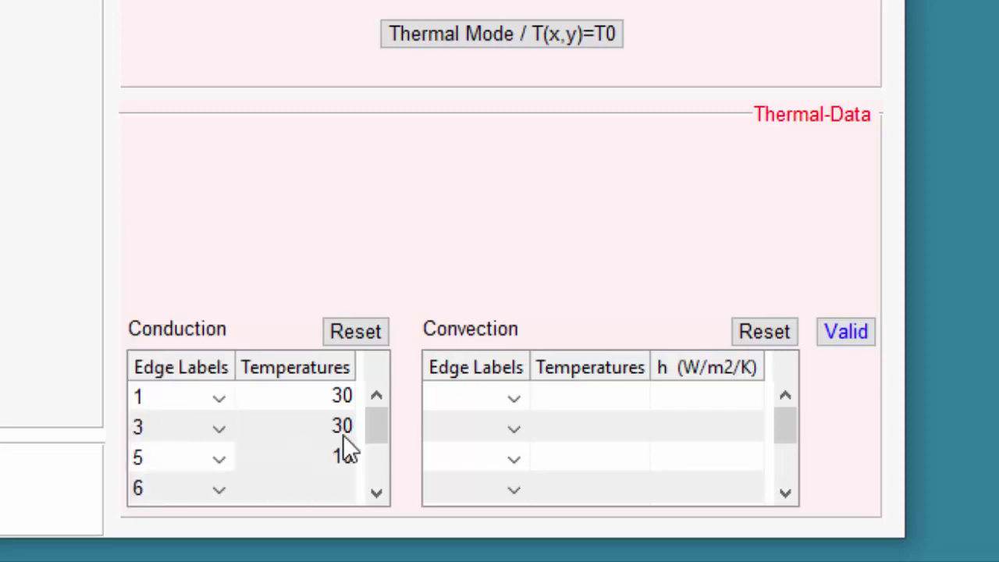
pyautogui.press('Return')
pyautogui.write('-10')
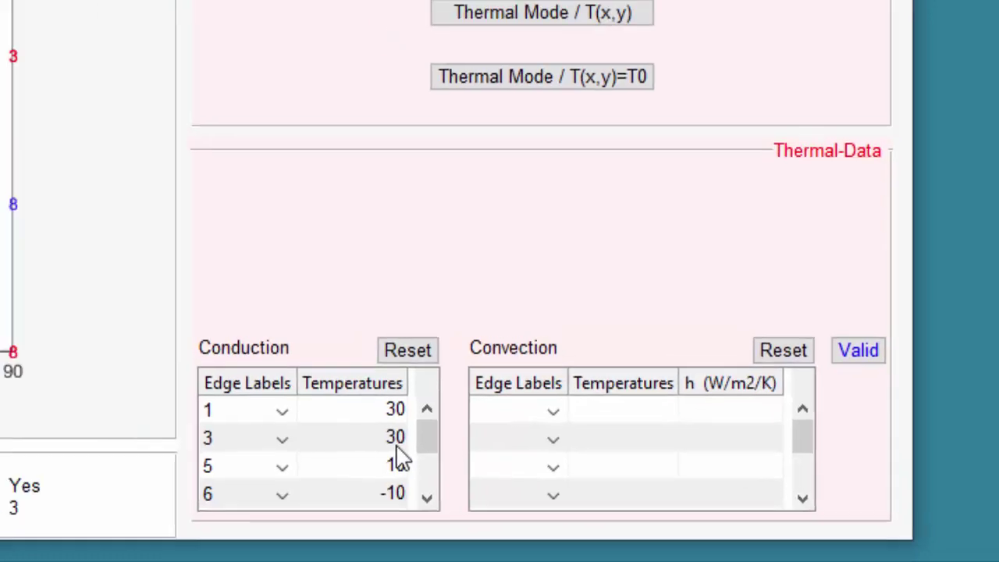
# Validate the conduction temperature data and solve the cross section.
pyautogui.click(855, 351)
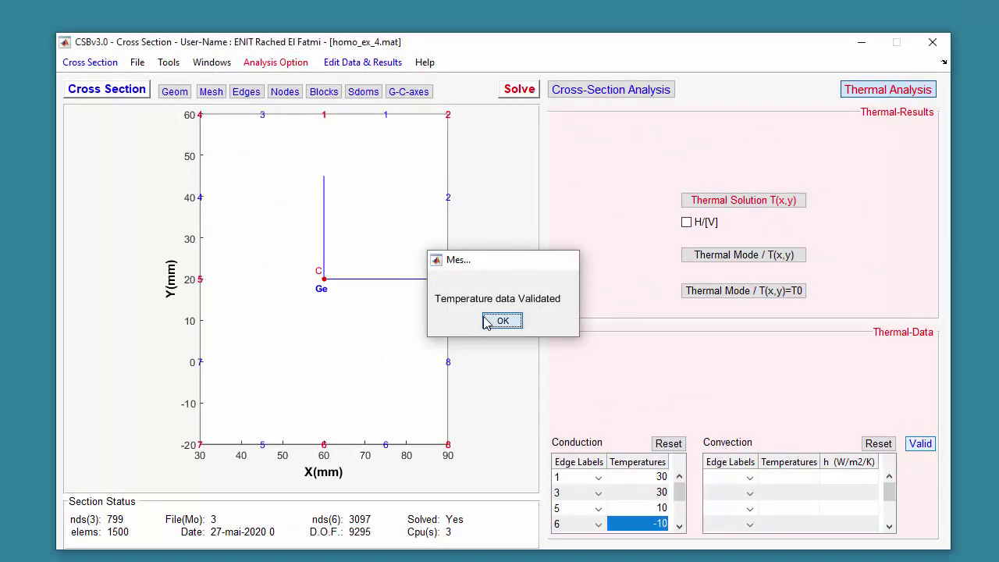
pyautogui.click(496, 320)
pyautogui.click(517, 92)
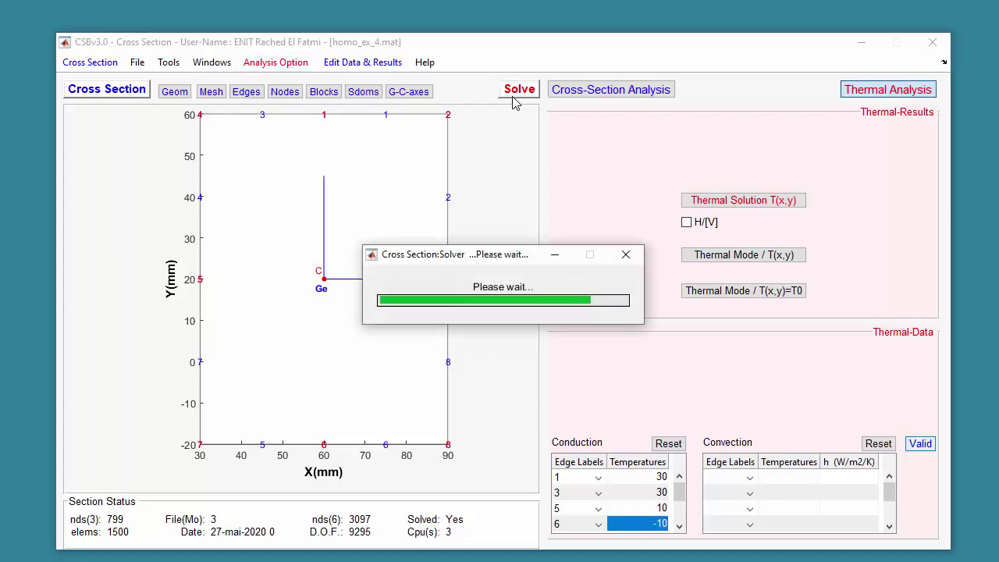
pyautogui.click(503, 320)
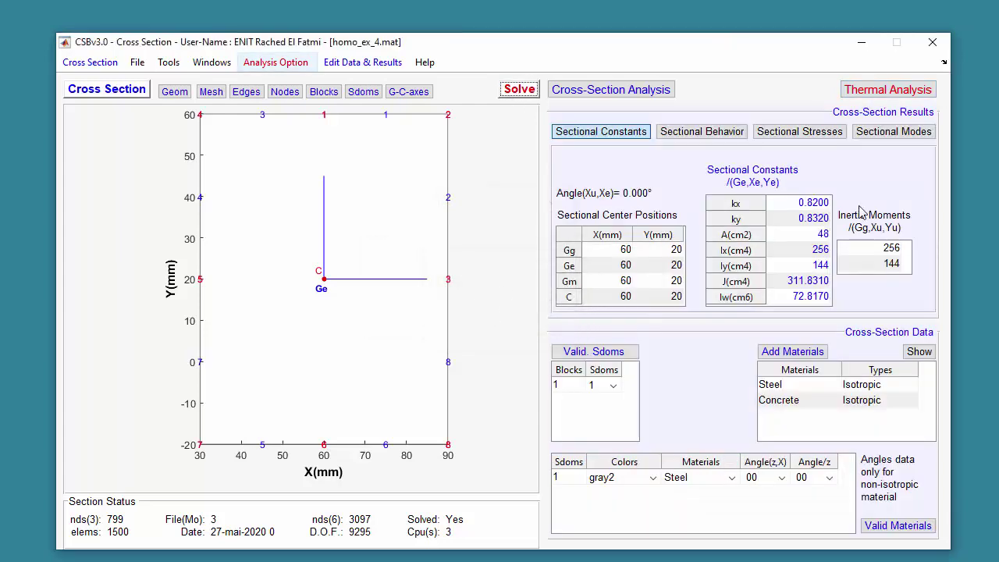
# Return to the thermal analysis and examine the temperature distribution T(x,y) plot, closing it when done.
pyautogui.click(887, 90)
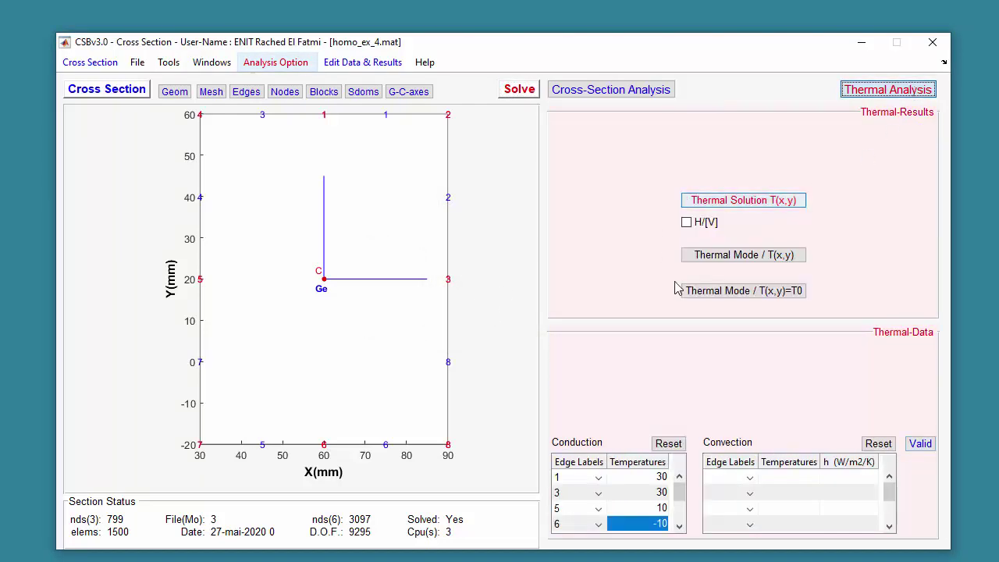
pyautogui.click(769, 202)
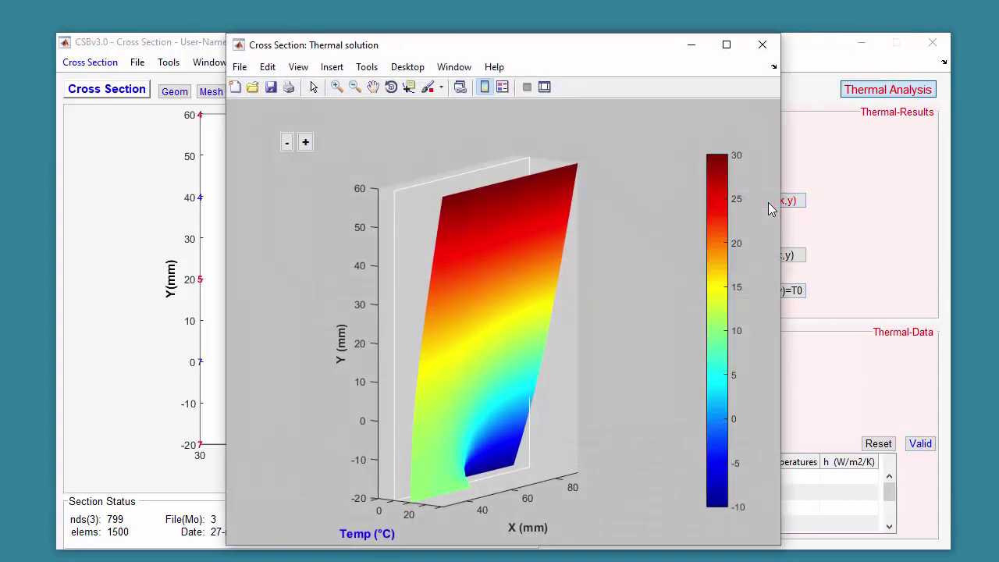
pyautogui.click(762, 45)
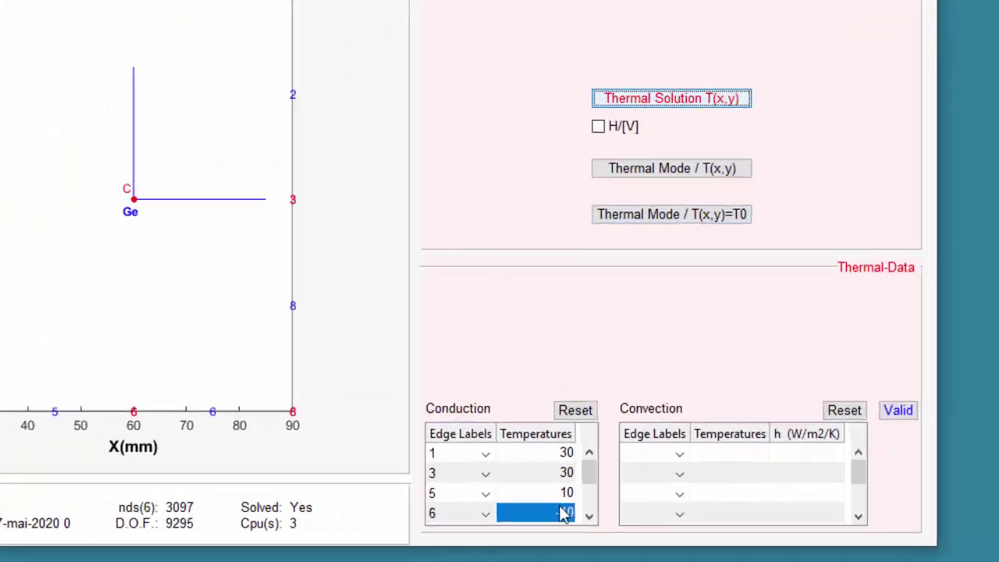
# Set the conduction temperature of edge 5 to -10.
pyautogui.doubleClick(229, 455)
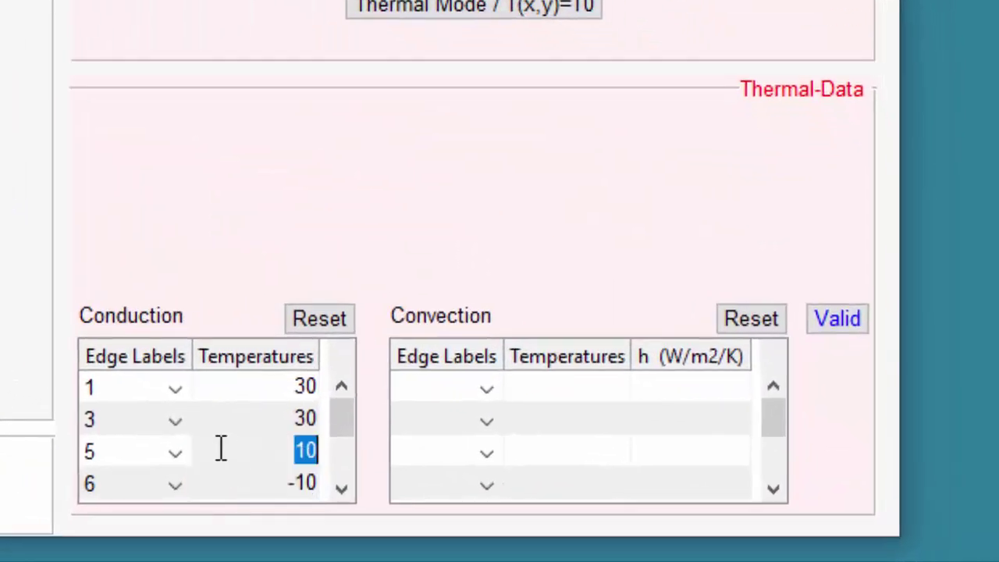
pyautogui.write('1')
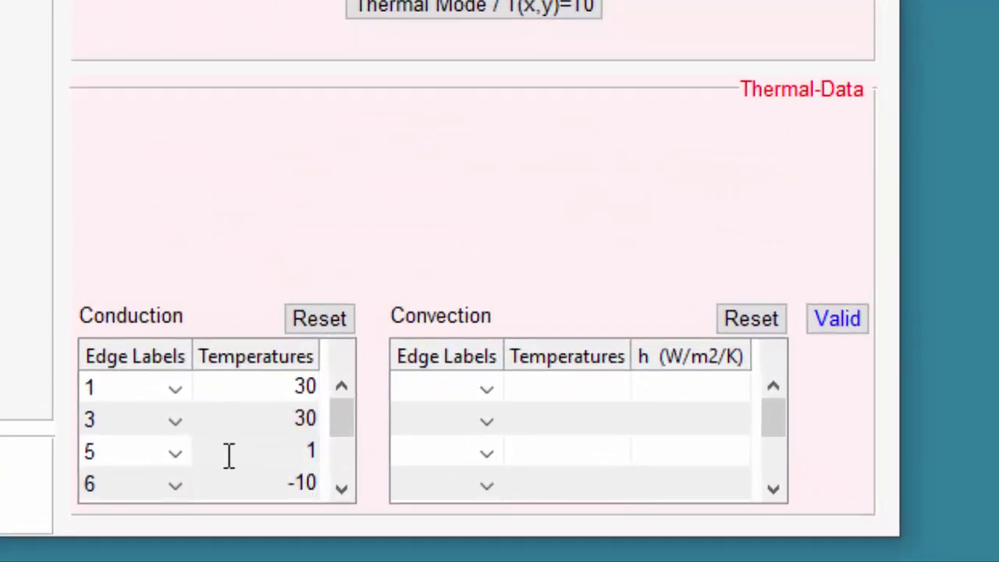
pyautogui.write('0')
pyautogui.moveTo(293, 451); pyautogui.dragTo(305, 451)
pyautogui.write('-10')
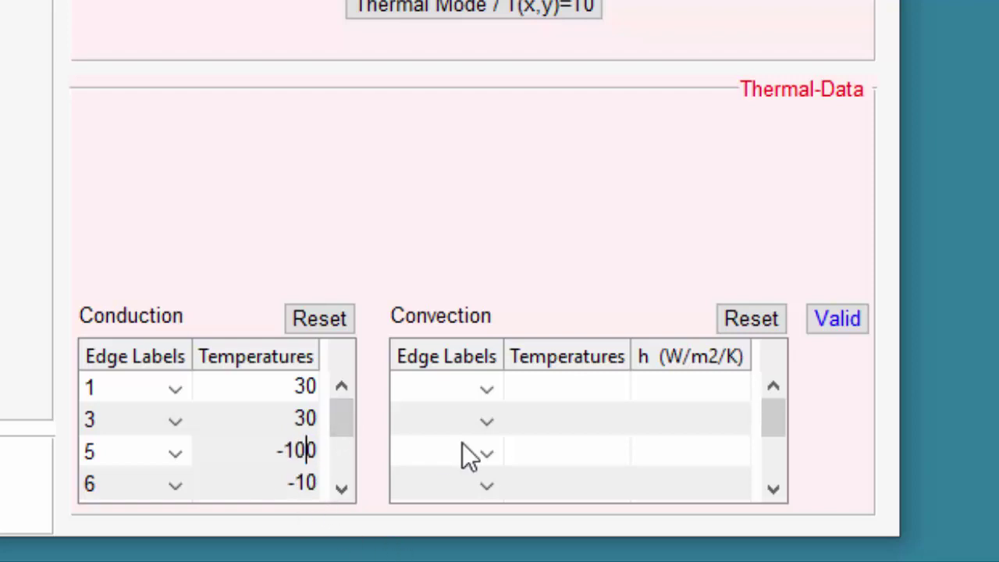
pyautogui.press('BackSpace')
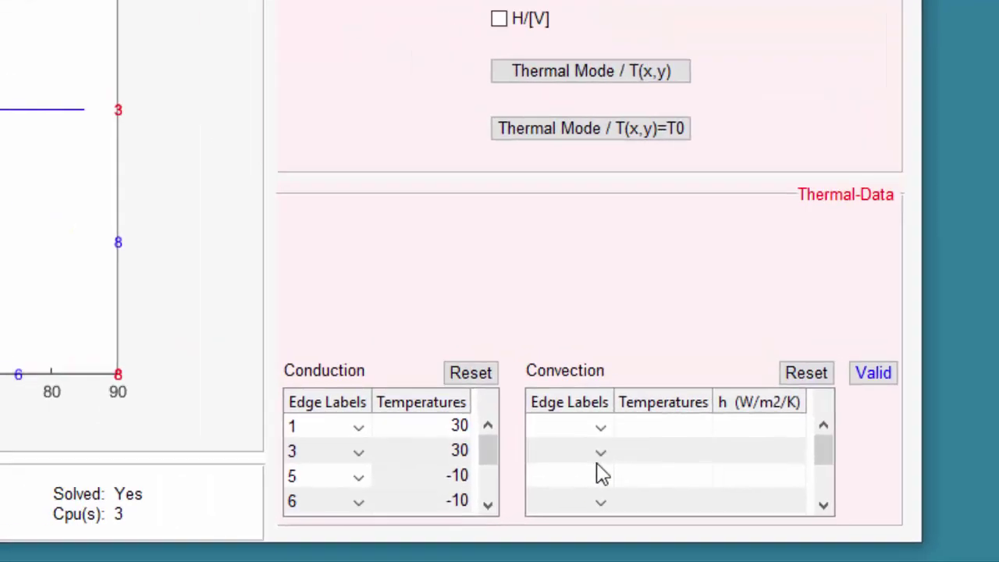
# Validate the changed temperature data, accepting the loss of the present thermal results, and solve the section again.
pyautogui.click(914, 436)
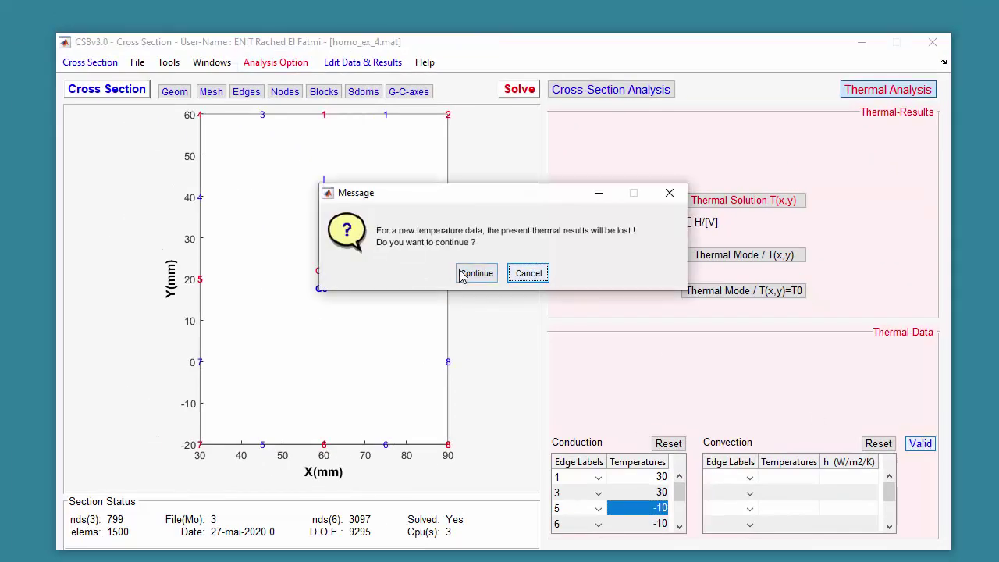
pyautogui.click(440, 251)
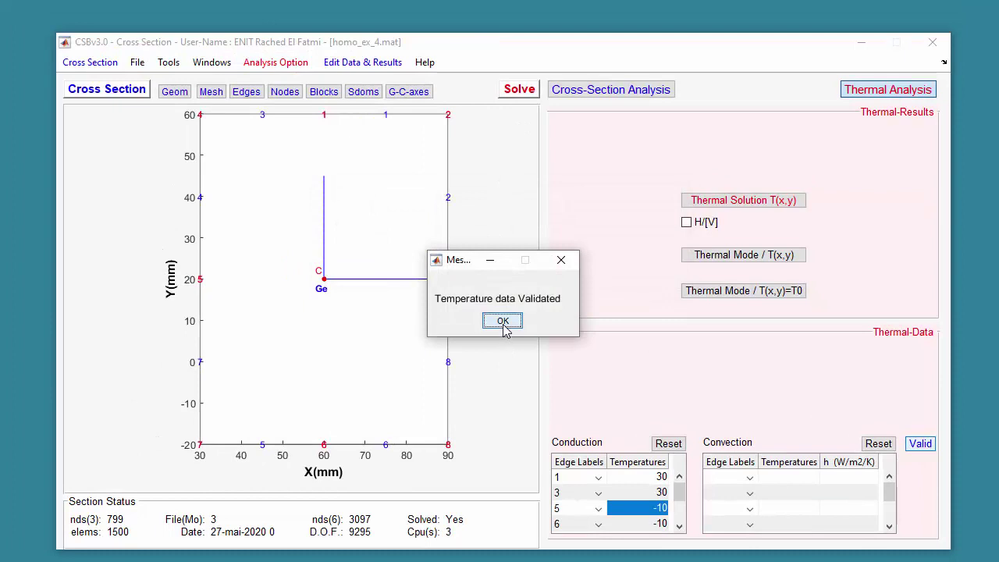
pyautogui.click(503, 319)
pyautogui.click(530, 95)
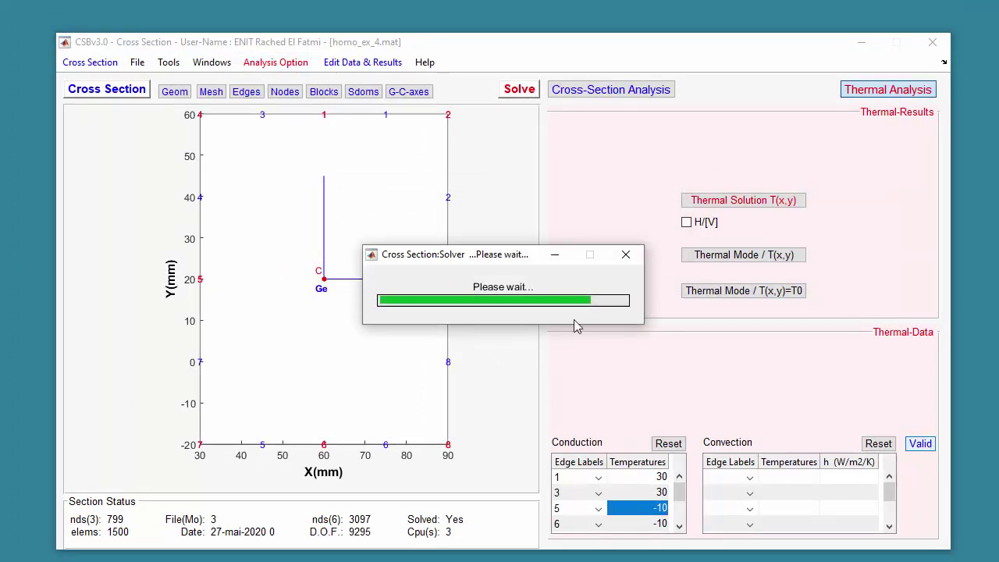
pyautogui.click(509, 321)
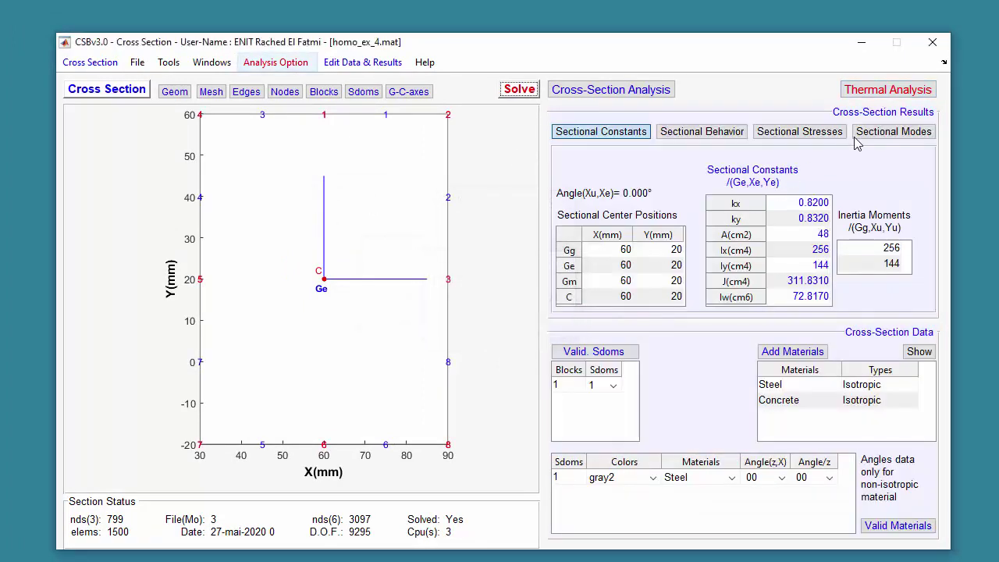
# Examine the new thermal solution T(x,y) plot from different 3D angles, closing it when done.
pyautogui.click(871, 93)
pyautogui.click(707, 199)
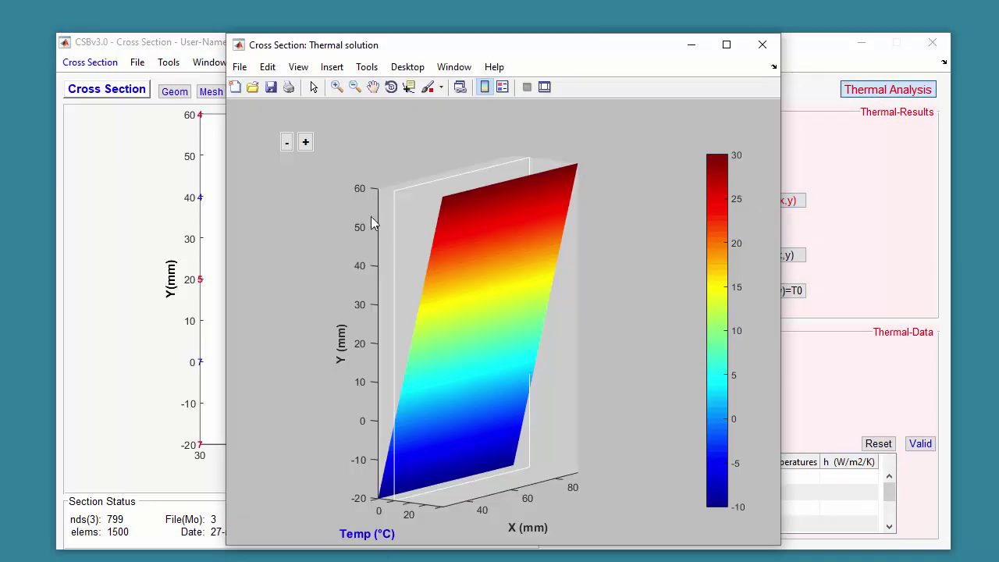
pyautogui.click(391, 86)
pyautogui.moveTo(476, 300); pyautogui.dragTo(497, 299)
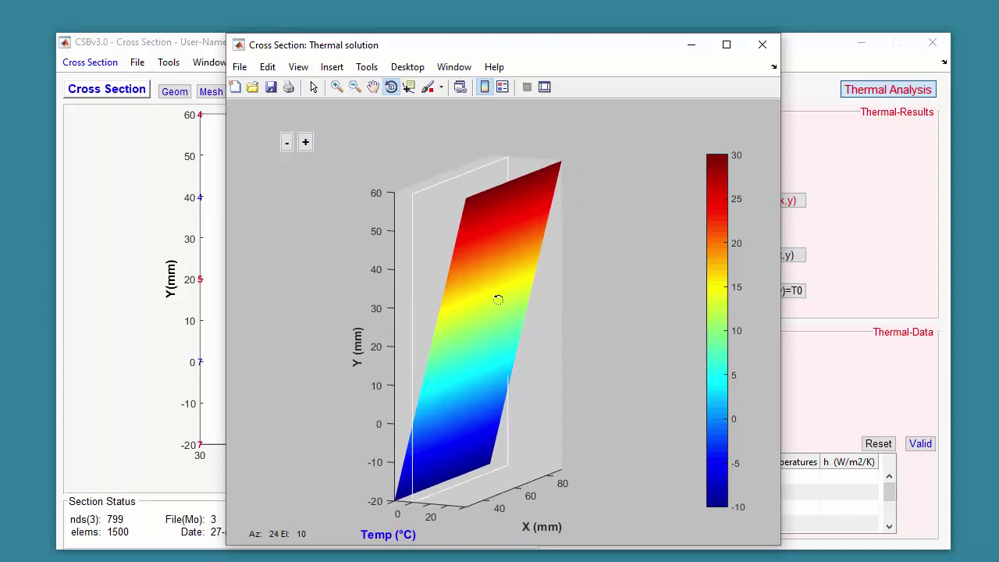
pyautogui.moveTo(497, 299); pyautogui.dragTo(497, 299)
pyautogui.moveTo(468, 227)
pyautogui.mouseDown()
pyautogui.moveTo(573, 226)
pyautogui.moveTo(471, 228)
pyautogui.mouseUp()
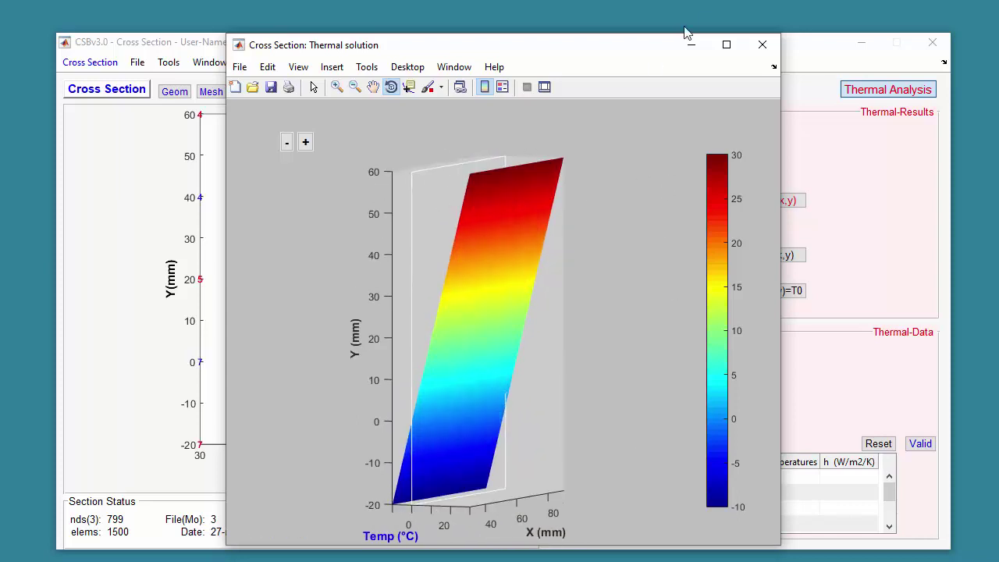
pyautogui.click(762, 46)
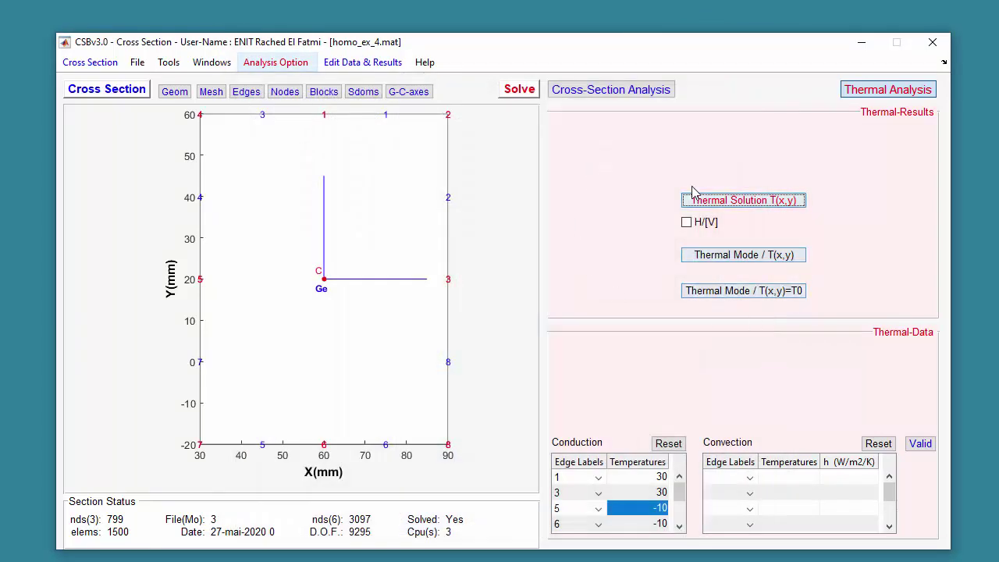
# Save the cross-section file homo_ex_4.mat under its current name.
pyautogui.click(137, 63)
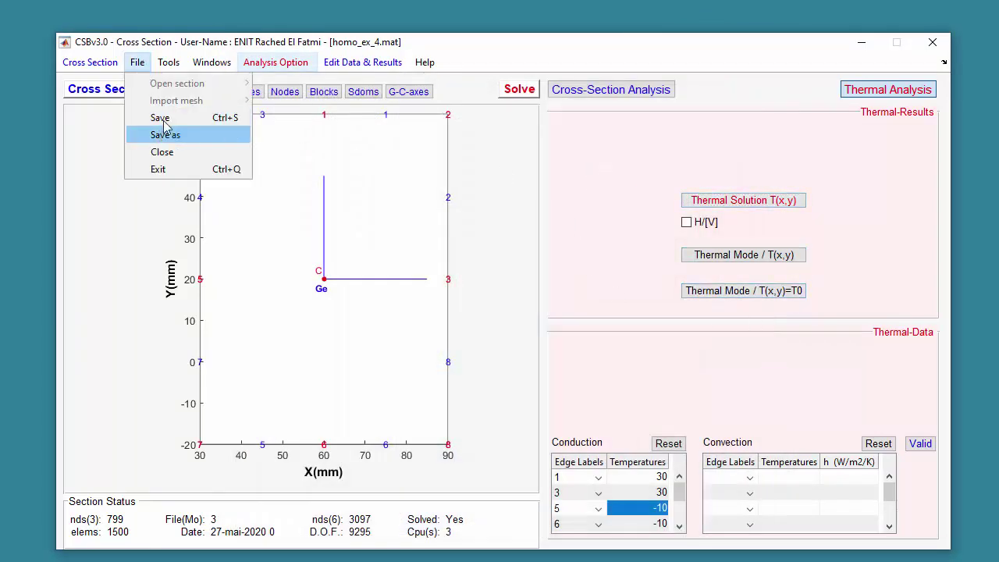
pyautogui.click(134, 132)
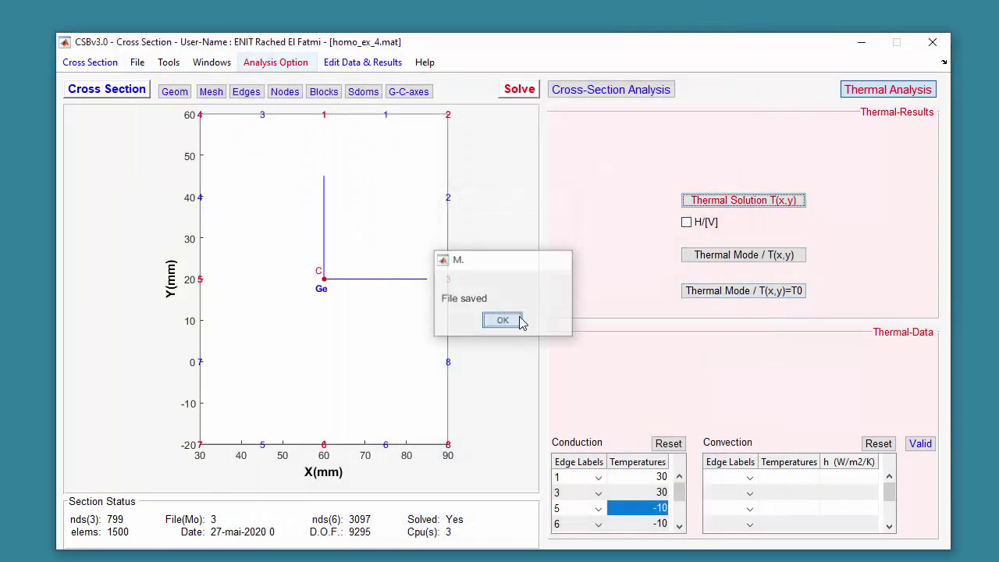
# Acknowledge the completed save and close the homo_ex_4.mat section file.
pyautogui.click(517, 319)
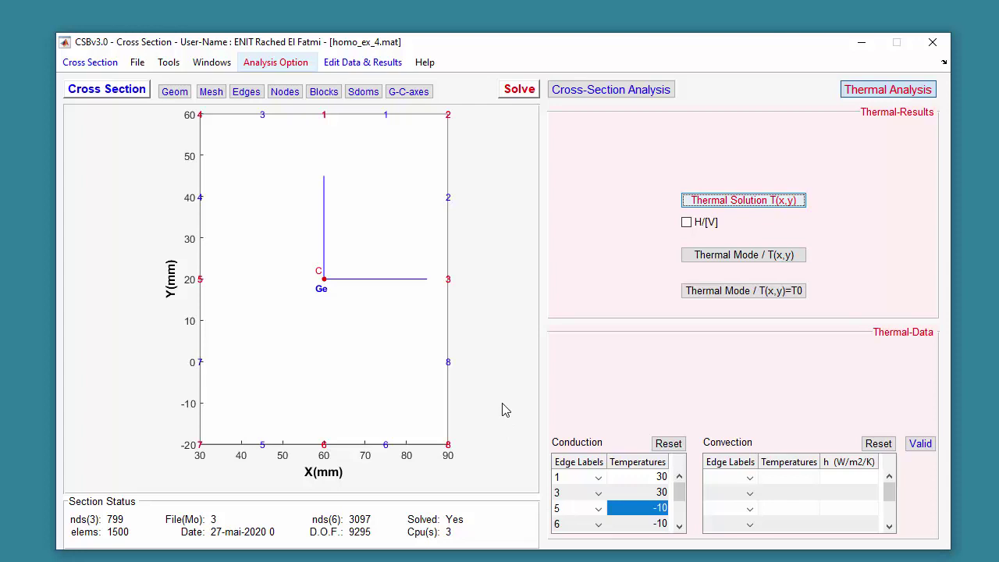
pyautogui.click(137, 66)
pyautogui.click(156, 153)
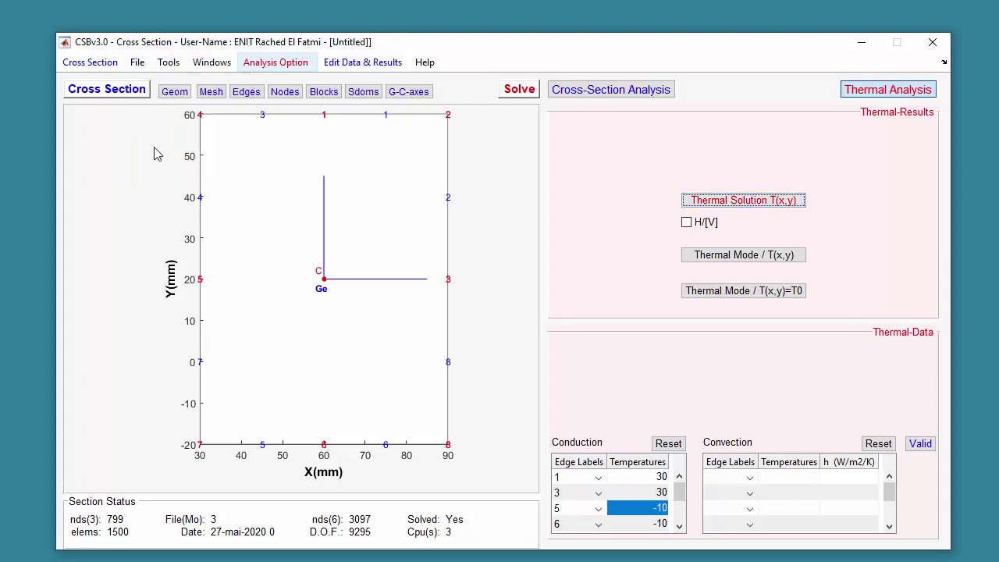
# Open the section-mixte.mat cross section from the CrossSections folder in the default directory.
pyautogui.click(137, 64)
pyautogui.moveTo(236, 81)
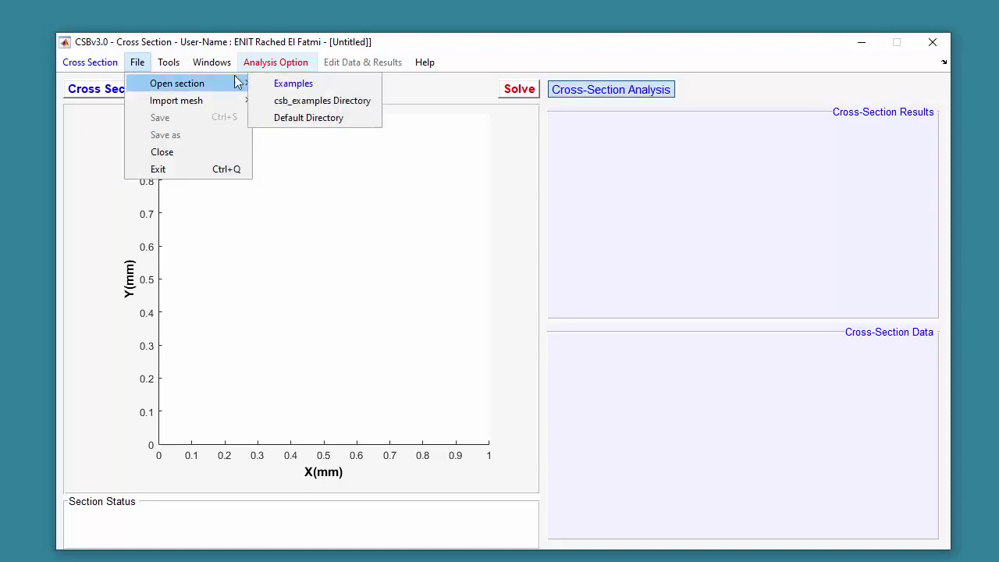
pyautogui.click(292, 118)
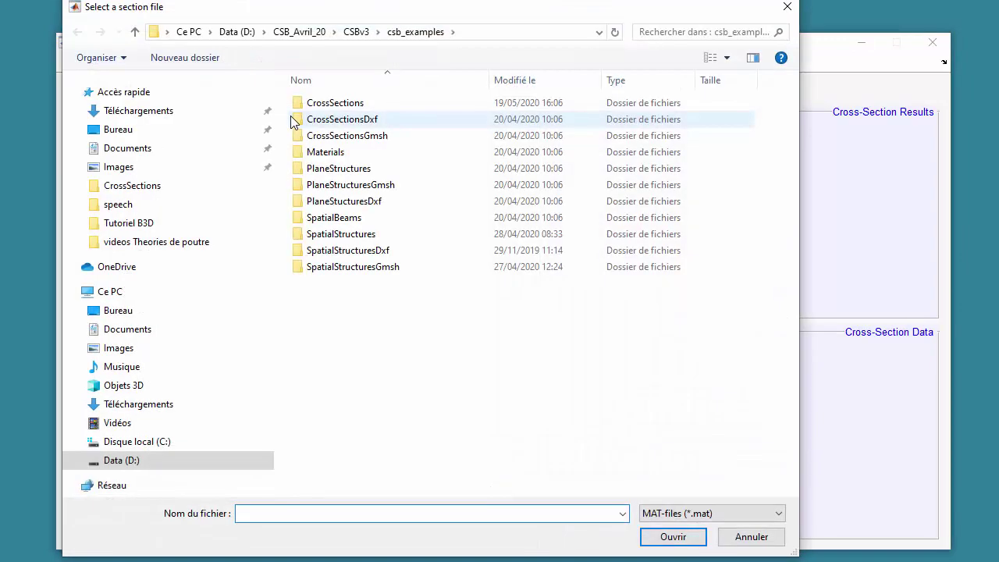
pyautogui.doubleClick(316, 104)
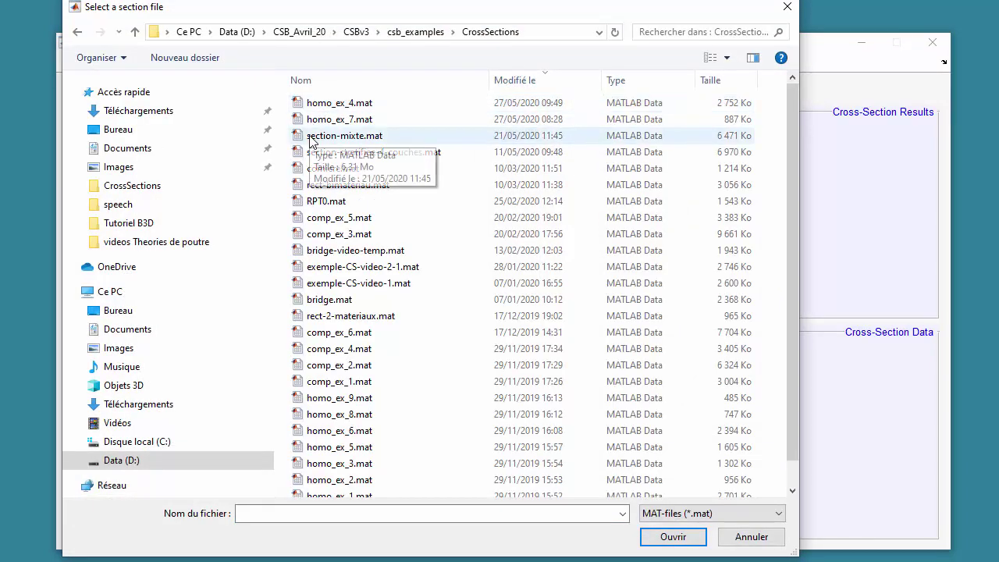
pyautogui.doubleClick(311, 138)
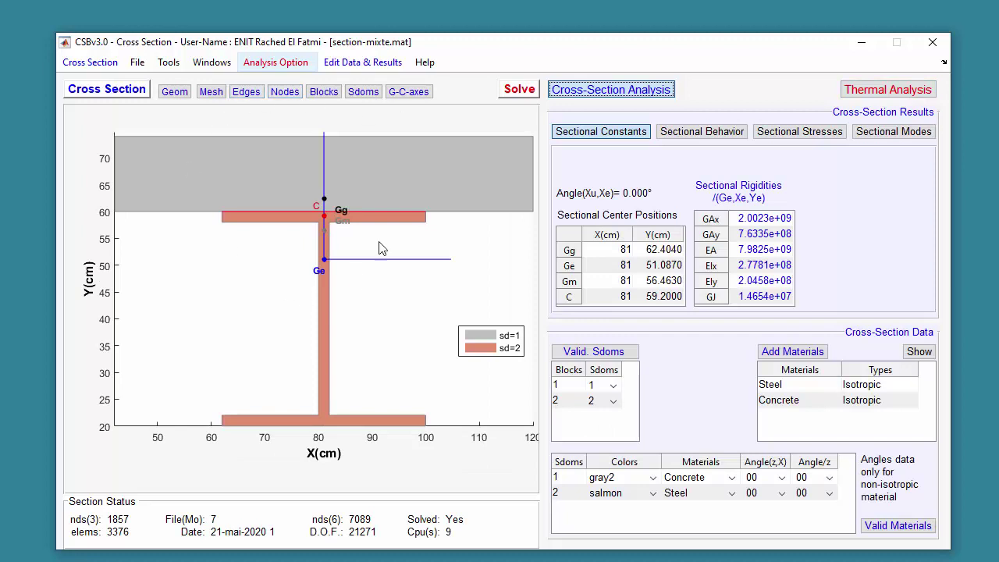
# Display the composite section's edge labels and review the conduction temperatures in its thermal analysis data.
pyautogui.click(217, 93)
pyautogui.click(247, 92)
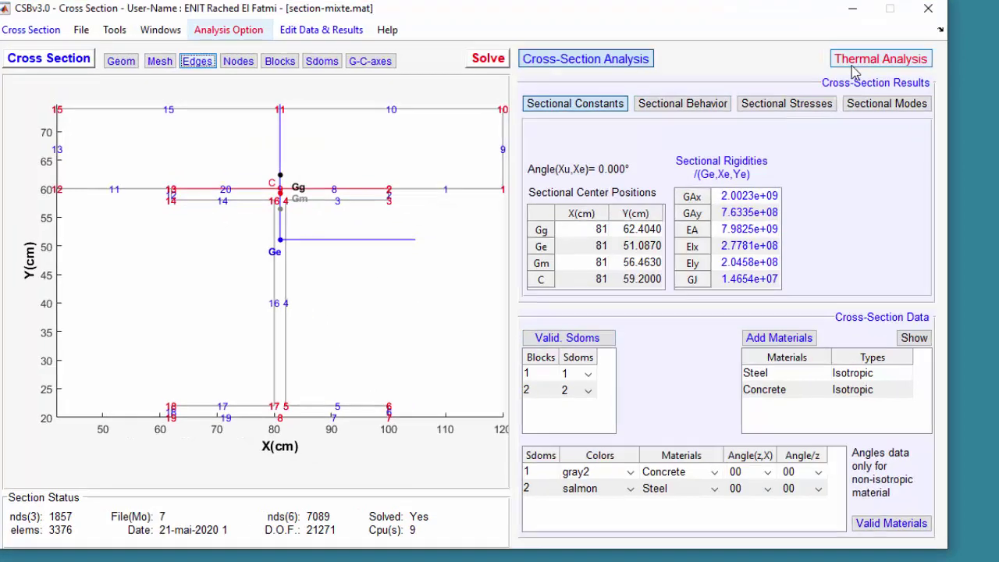
pyautogui.click(864, 91)
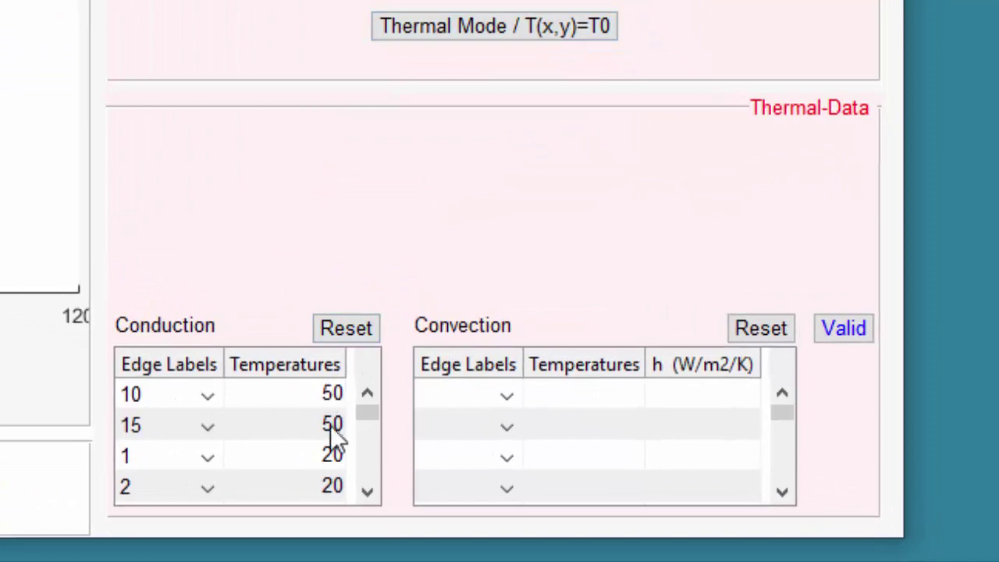
pyautogui.moveTo(376, 420); pyautogui.dragTo(390, 394)
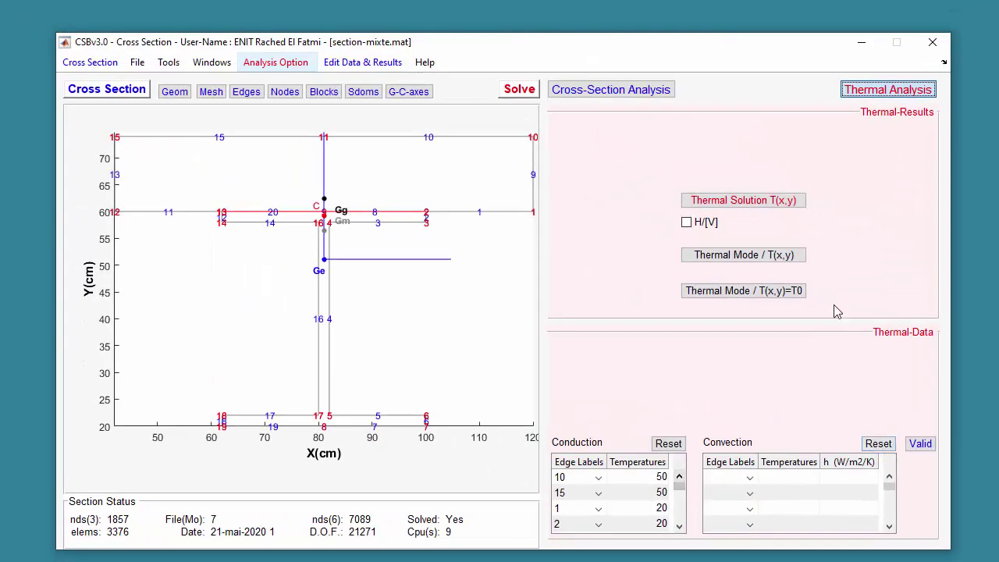
# Examine the composite section's thermal solution T(x,y) plot from different 3D angles, closing it when done.
pyautogui.click(778, 202)
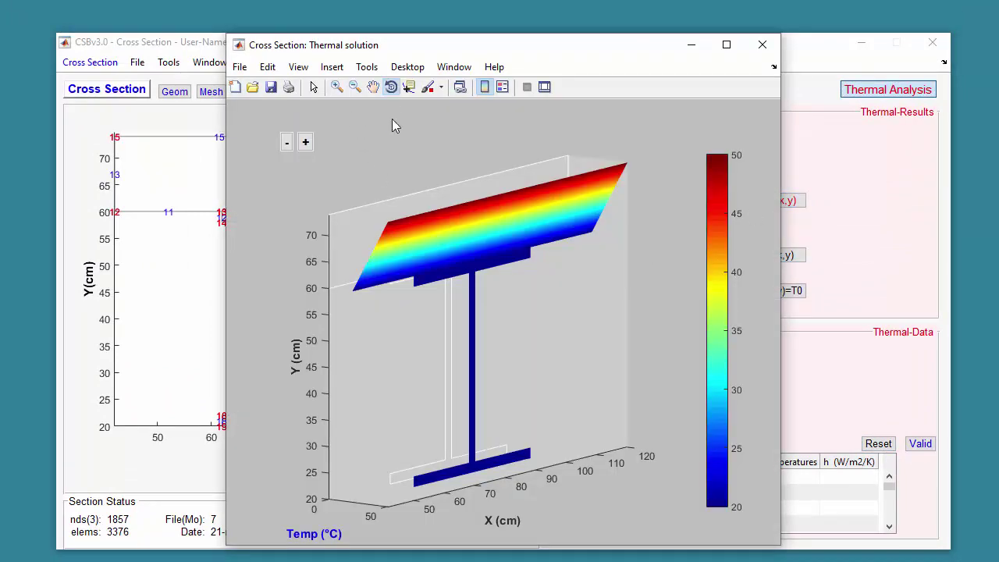
pyautogui.moveTo(455, 235); pyautogui.dragTo(502, 234)
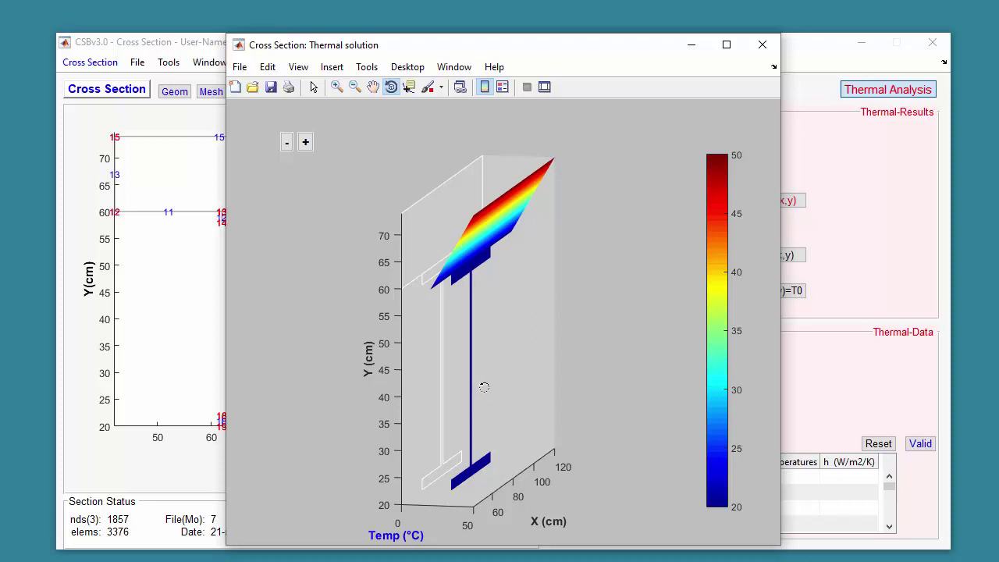
pyautogui.moveTo(487, 253)
pyautogui.mouseDown()
pyautogui.moveTo(510, 241)
pyautogui.moveTo(468, 241)
pyautogui.moveTo(479, 248)
pyautogui.mouseUp()
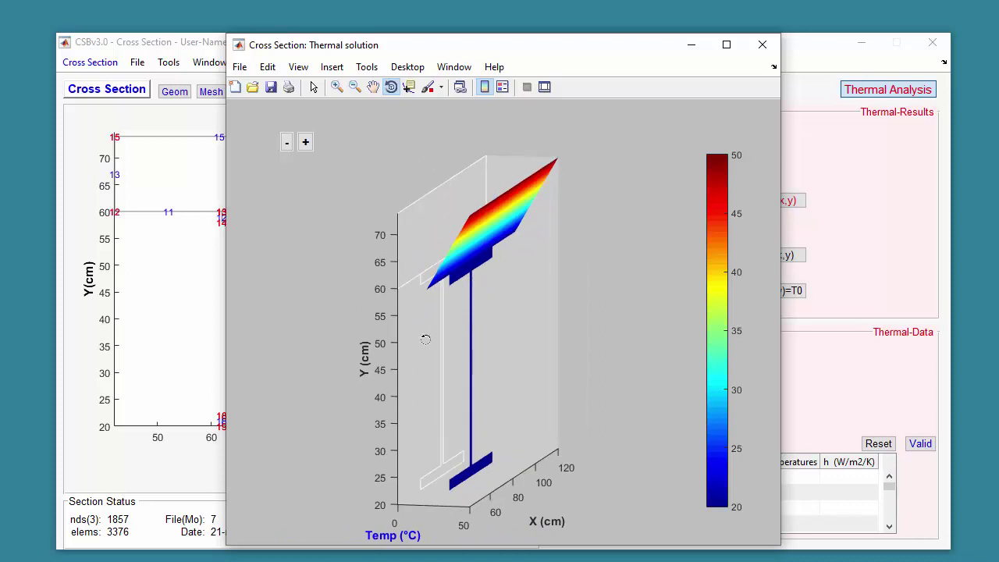
pyautogui.click(762, 44)
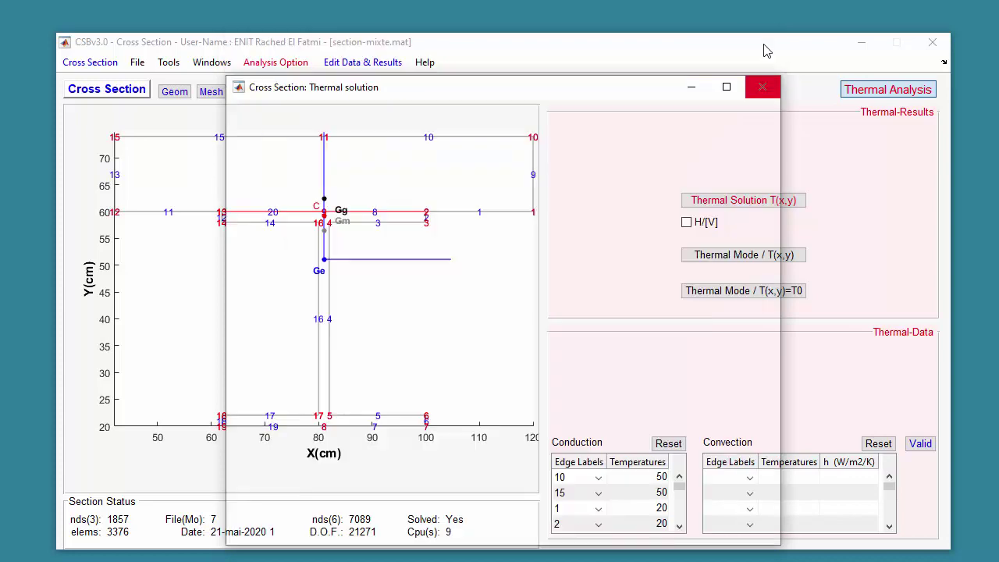
# Close the composite section, exit the Cross Section module and start the Spatial Beam module.
pyautogui.click(136, 62)
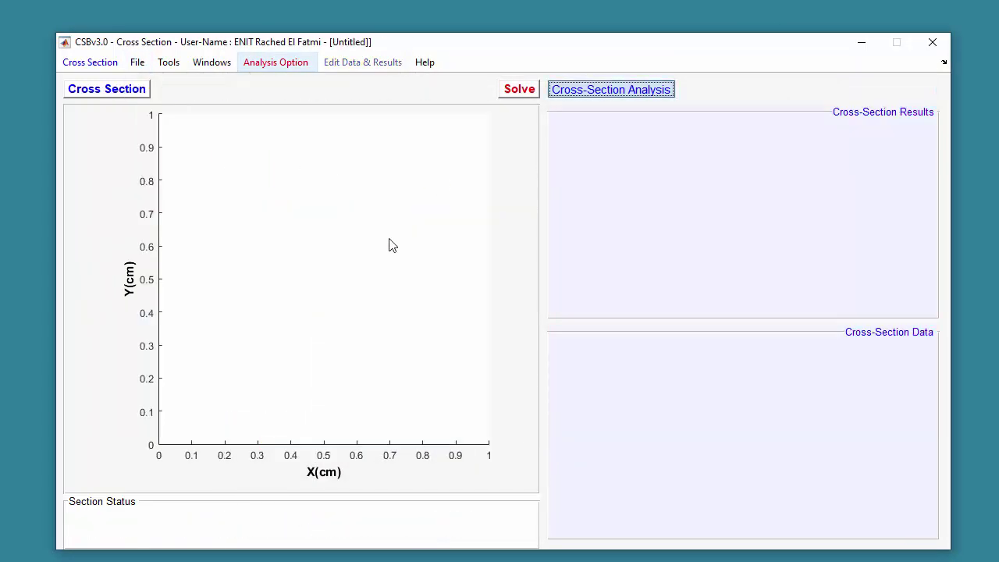
pyautogui.click(931, 41)
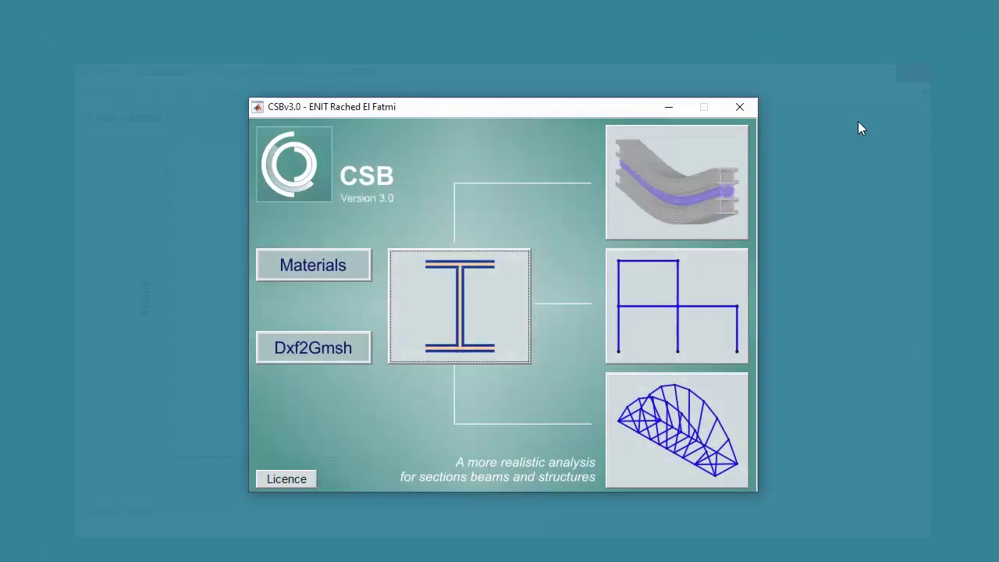
pyautogui.click(683, 276)
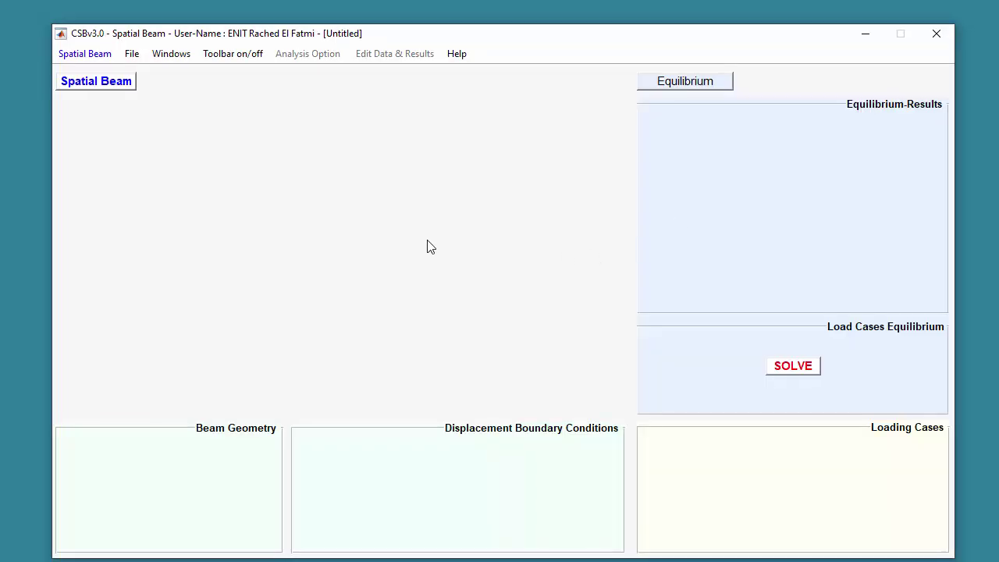
# Insert the homo_ex_4.mat section from the CrossSections folder into the new spatial beam.
pyautogui.click(132, 54)
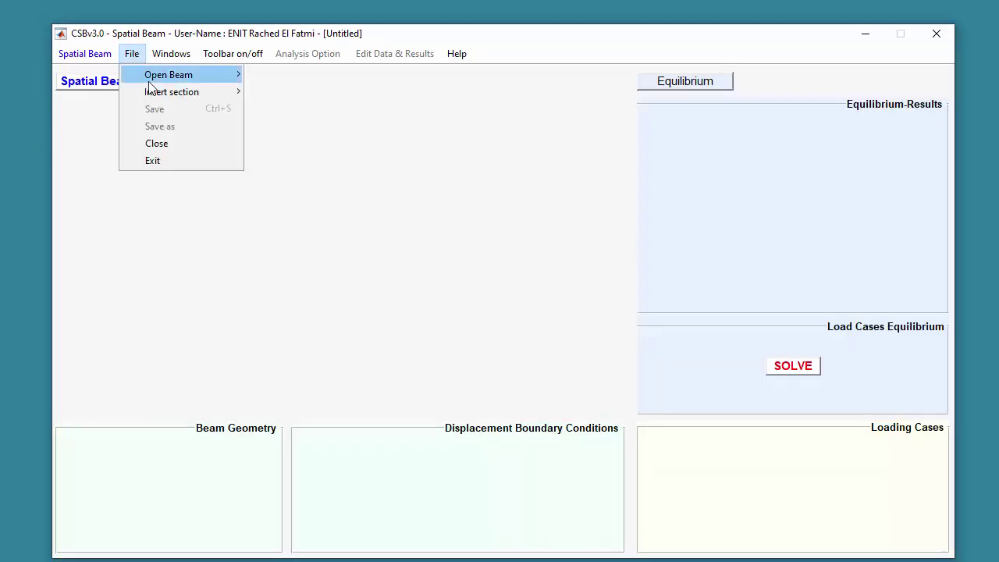
pyautogui.moveTo(152, 98)
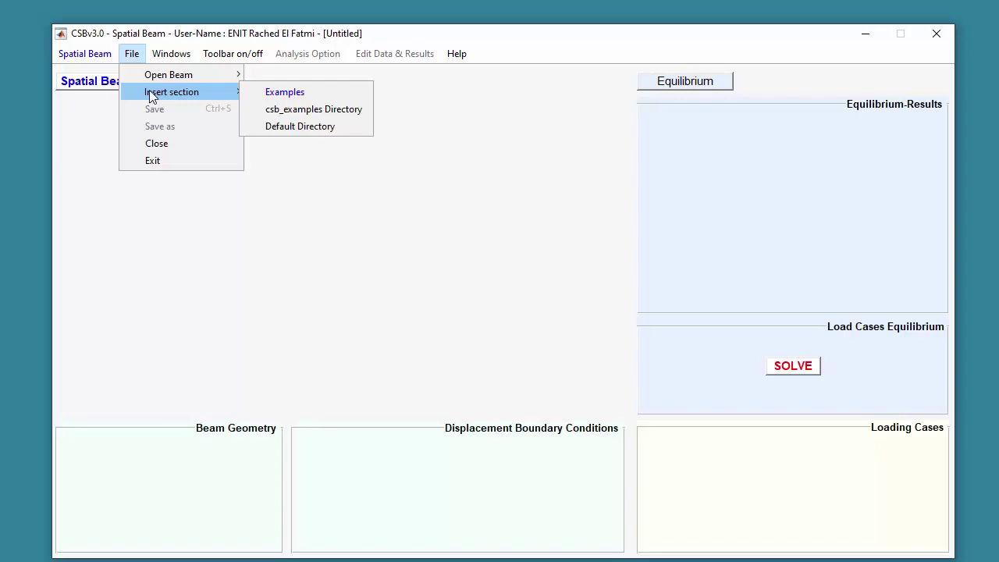
pyautogui.click(283, 126)
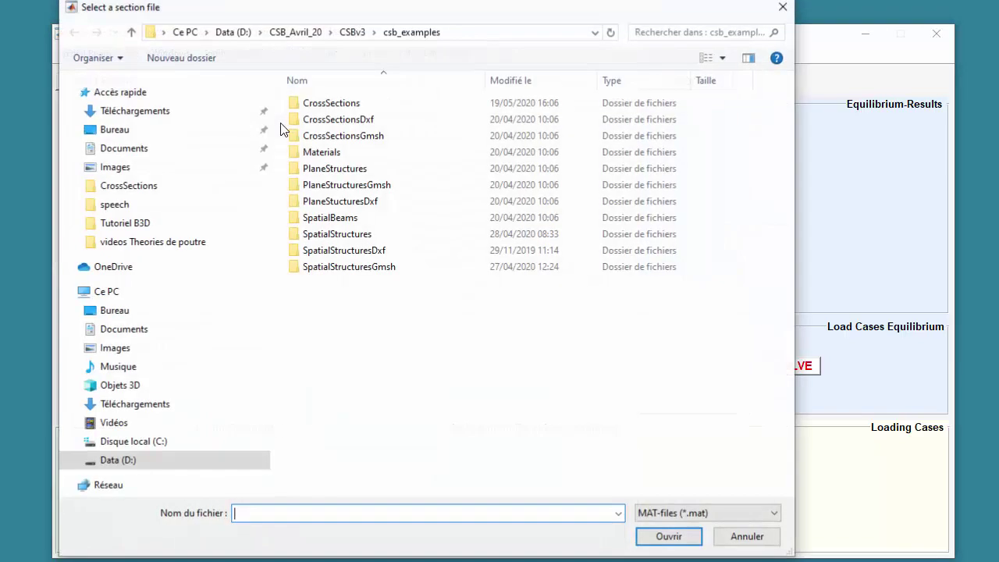
pyautogui.doubleClick(331, 103)
pyautogui.doubleClick(309, 102)
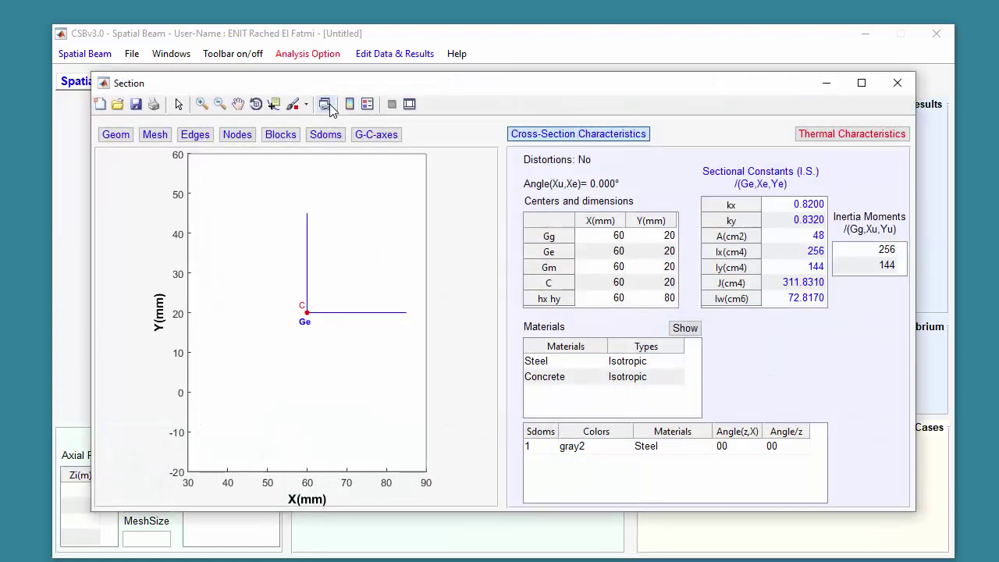
# Review the inserted section's thermal characteristics and temperature solution plot, closing the plot and section windows when done.
pyautogui.click(821, 141)
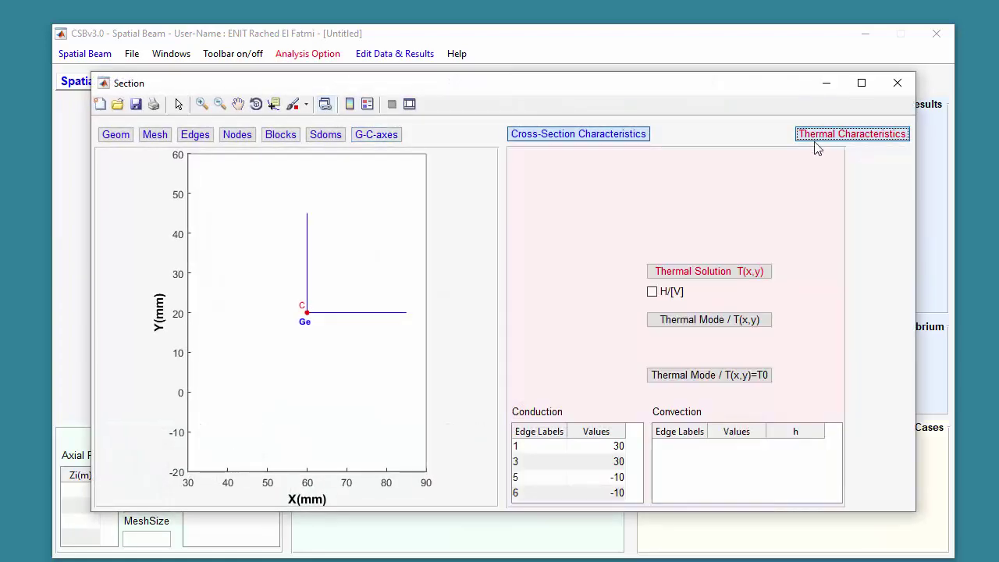
pyautogui.click(720, 271)
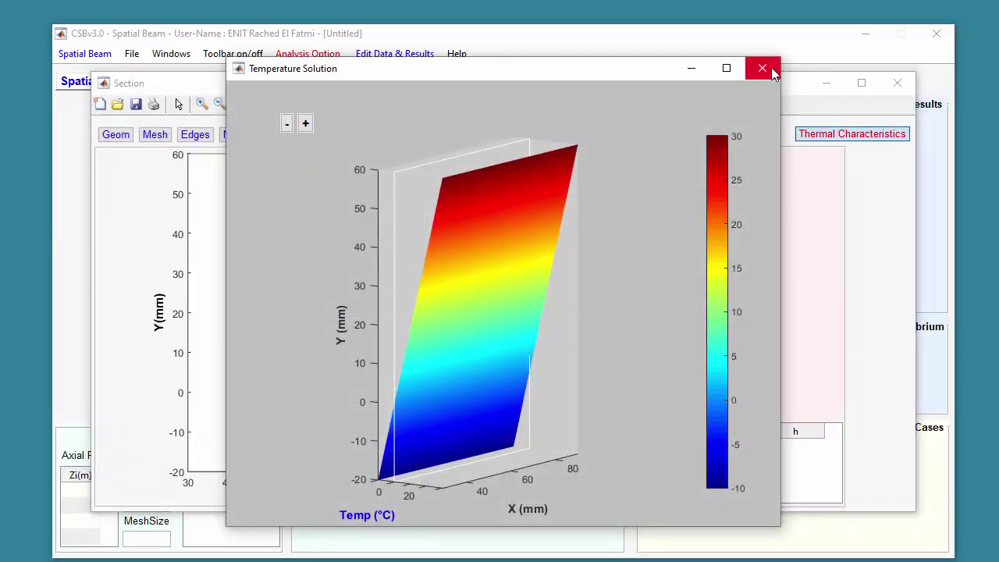
pyautogui.click(762, 68)
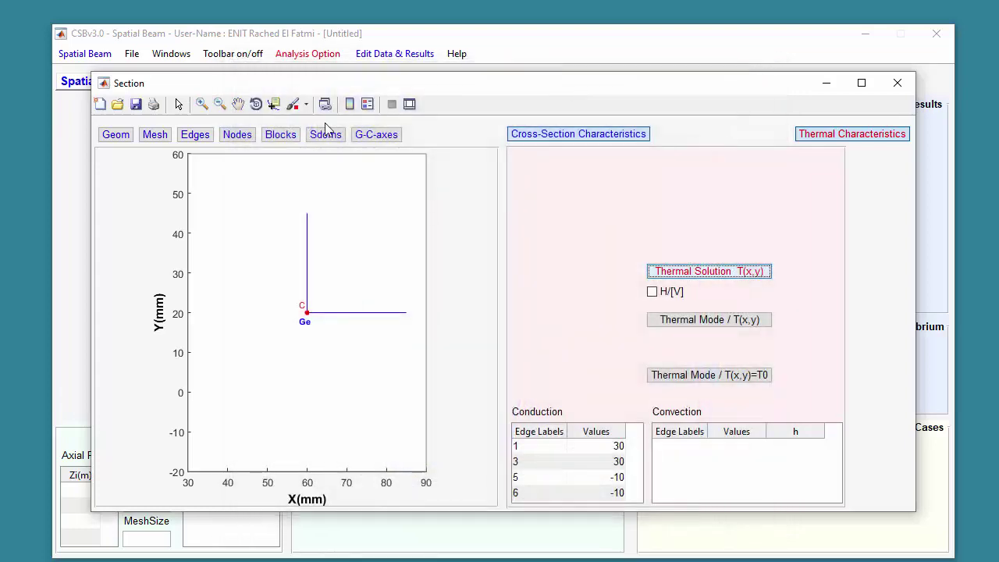
pyautogui.click(898, 82)
# Define the beam's axial points at 0, 0.6 and 1.2 m and validate the geometry.
pyautogui.doubleClick(76, 492)
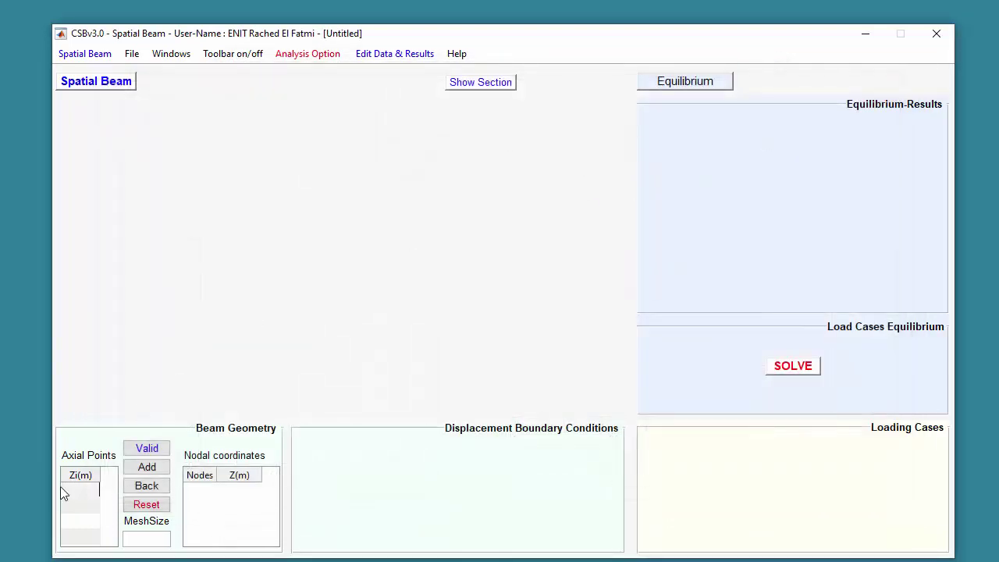
pyautogui.write('0')
pyautogui.press('Return')
pyautogui.doubleClick(91, 521)
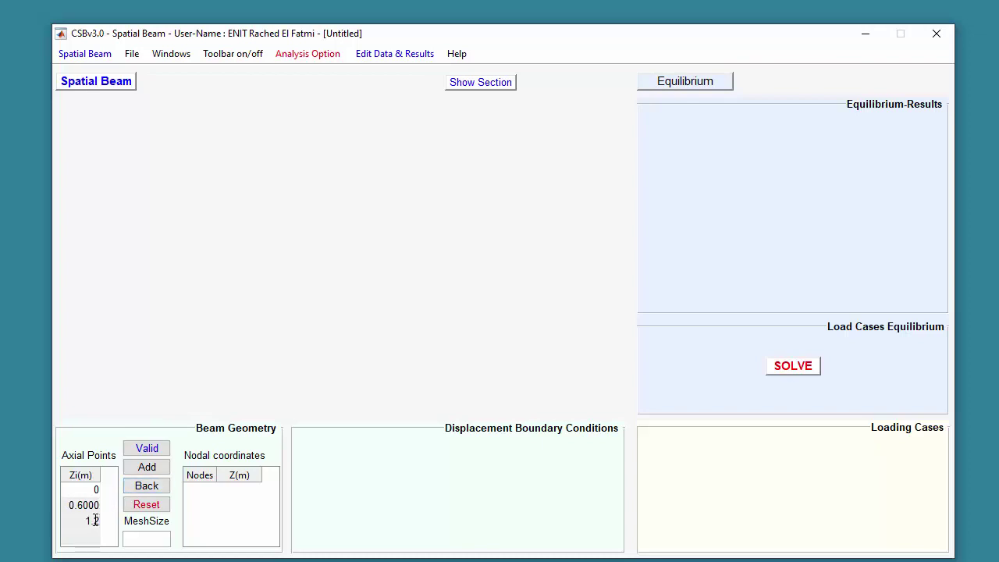
pyautogui.click(162, 451)
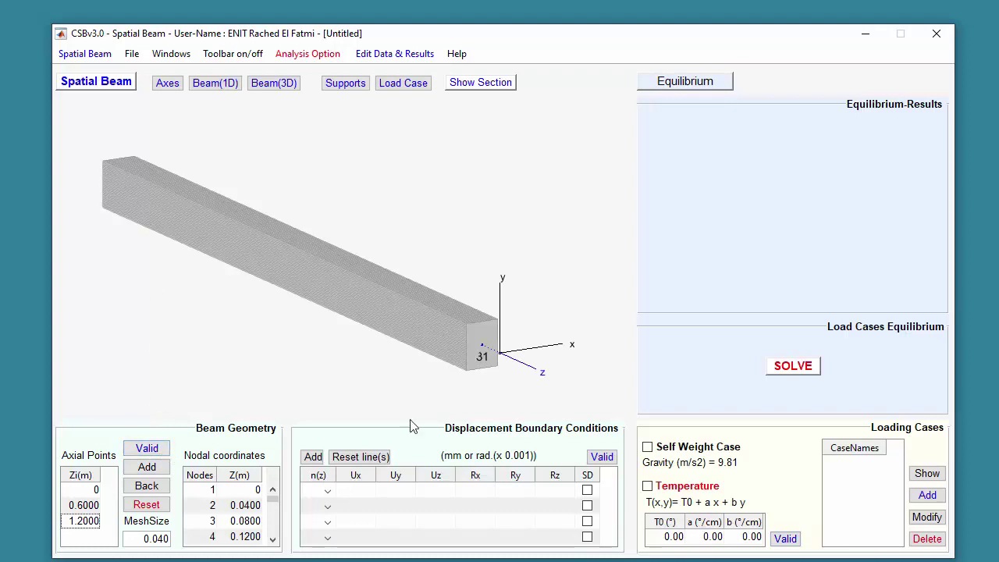
# Add a displacement boundary condition at node 1 with Ux, Uy and Uz all set to 0.
pyautogui.click(327, 496)
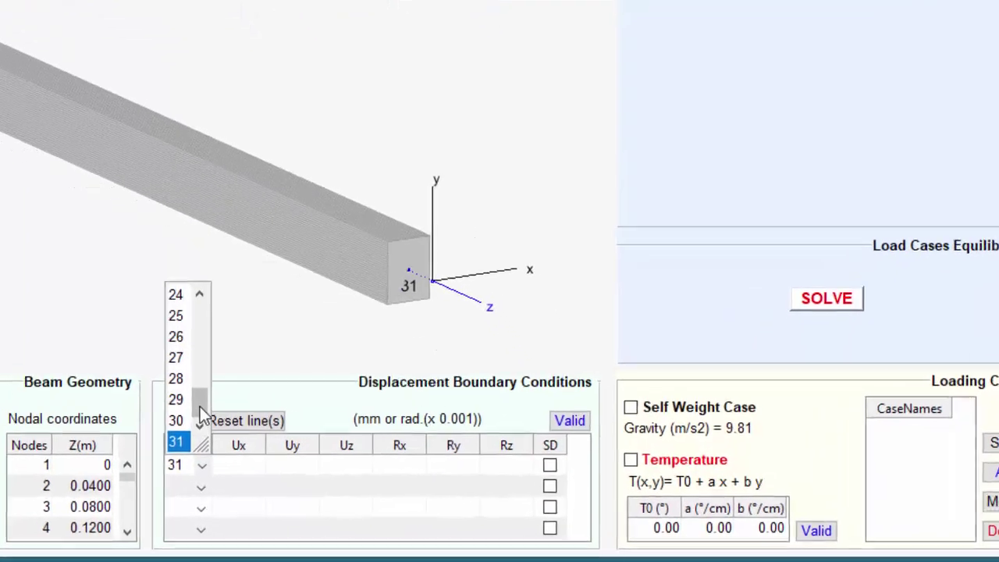
pyautogui.moveTo(328, 445); pyautogui.dragTo(349, 352)
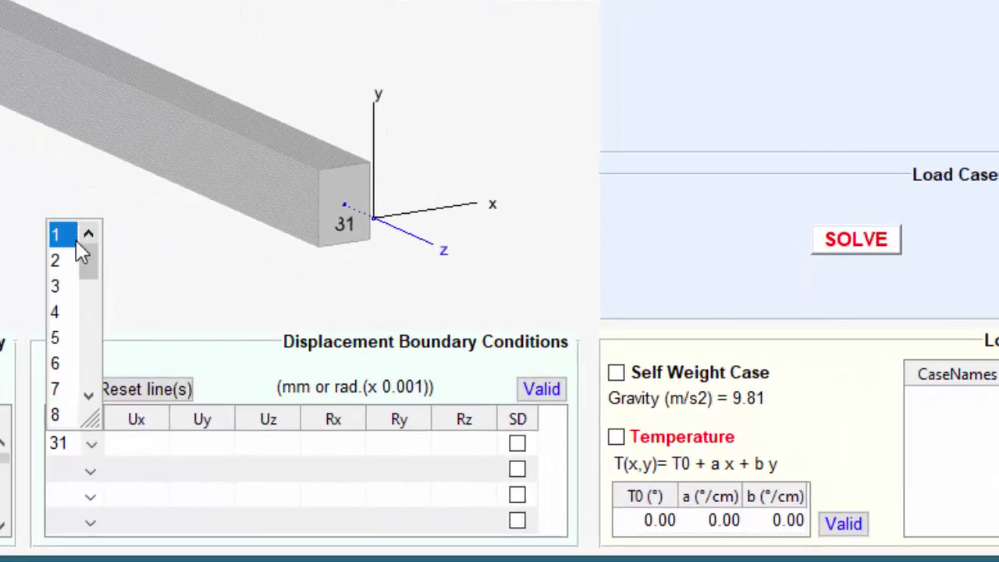
pyautogui.click(76, 238)
pyautogui.click(134, 454)
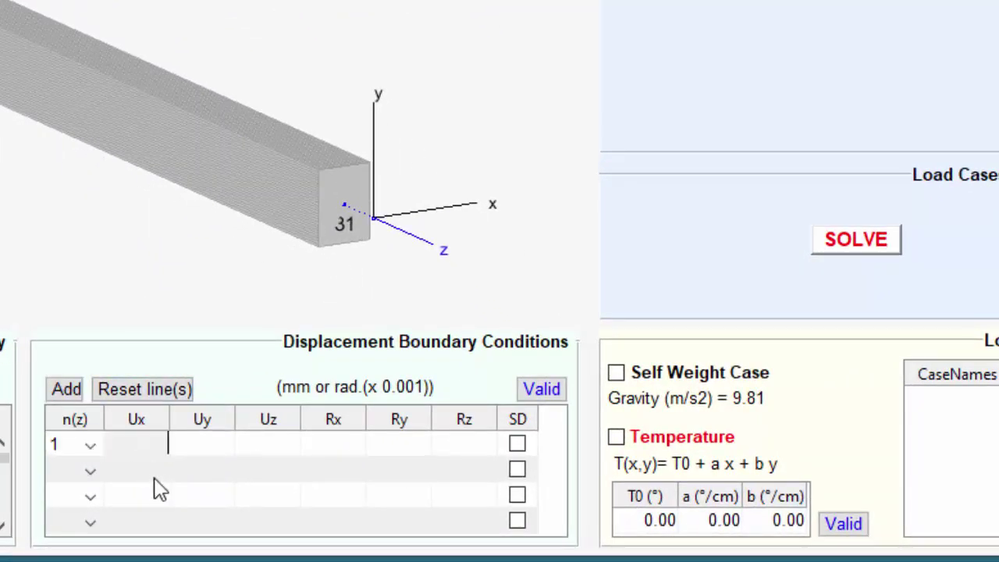
pyautogui.click(200, 445)
pyautogui.write('0')
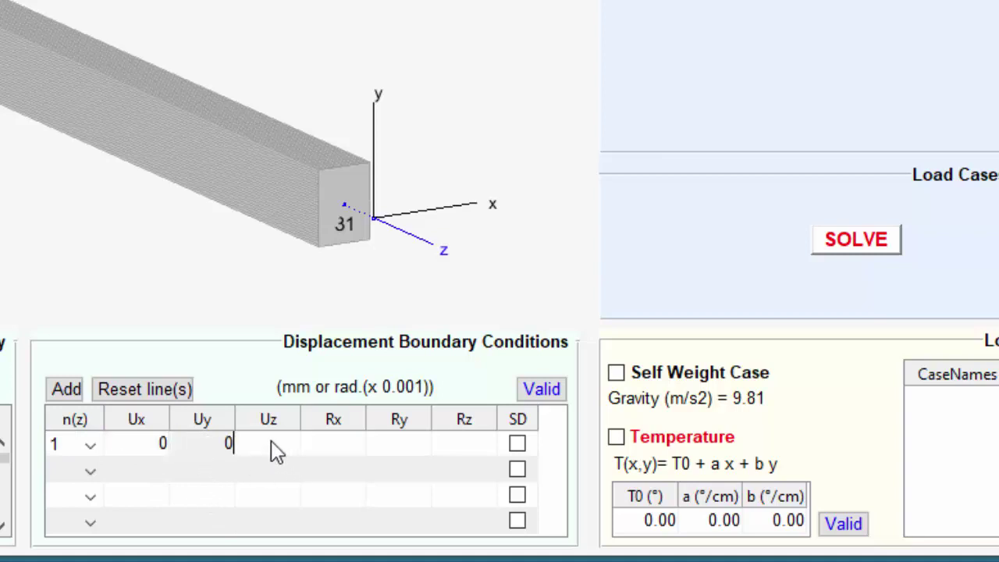
pyautogui.click(270, 442)
pyautogui.write('0')
# Add a boundary condition at node 31 with Uy set to 0 and try to validate the boundary conditions.
pyautogui.click(91, 471)
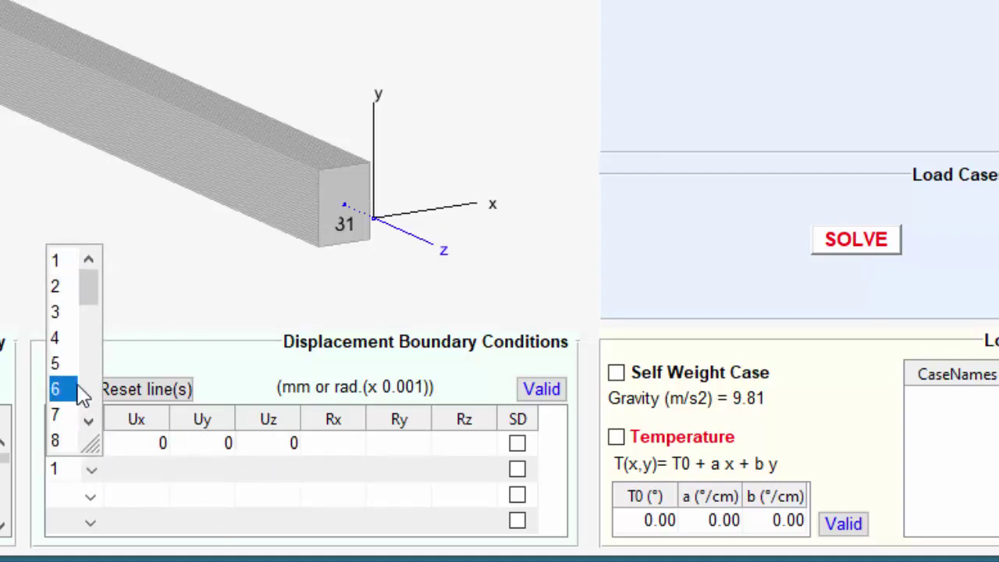
pyautogui.moveTo(90, 296); pyautogui.dragTo(85, 414)
pyautogui.click(74, 439)
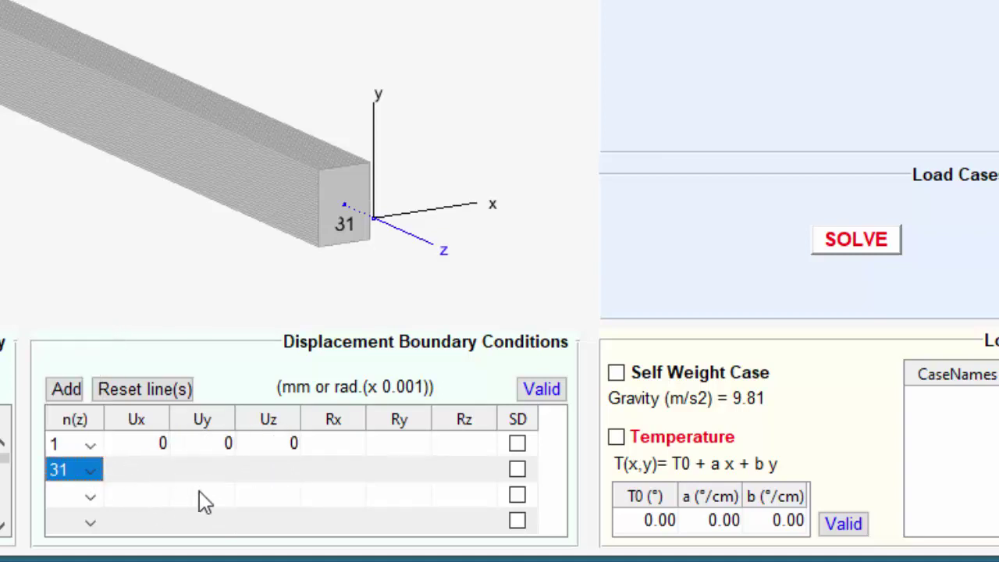
pyautogui.click(202, 470)
pyautogui.write('0')
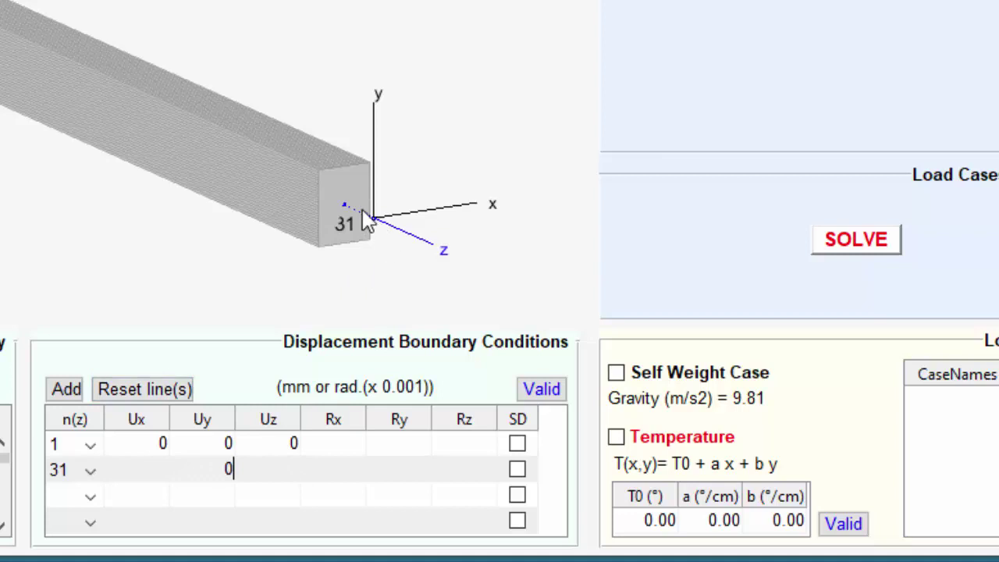
pyautogui.press('Return')
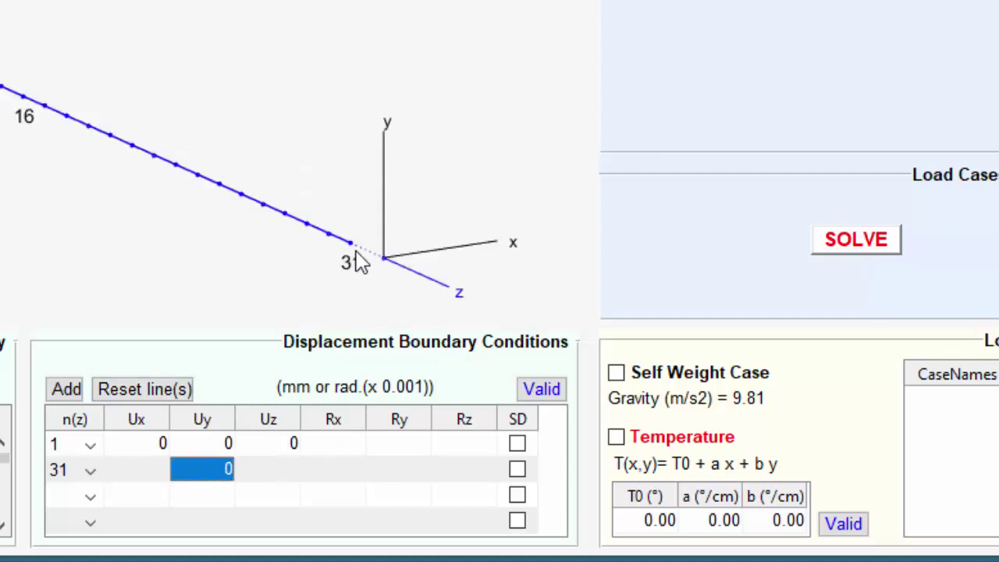
pyautogui.click(542, 390)
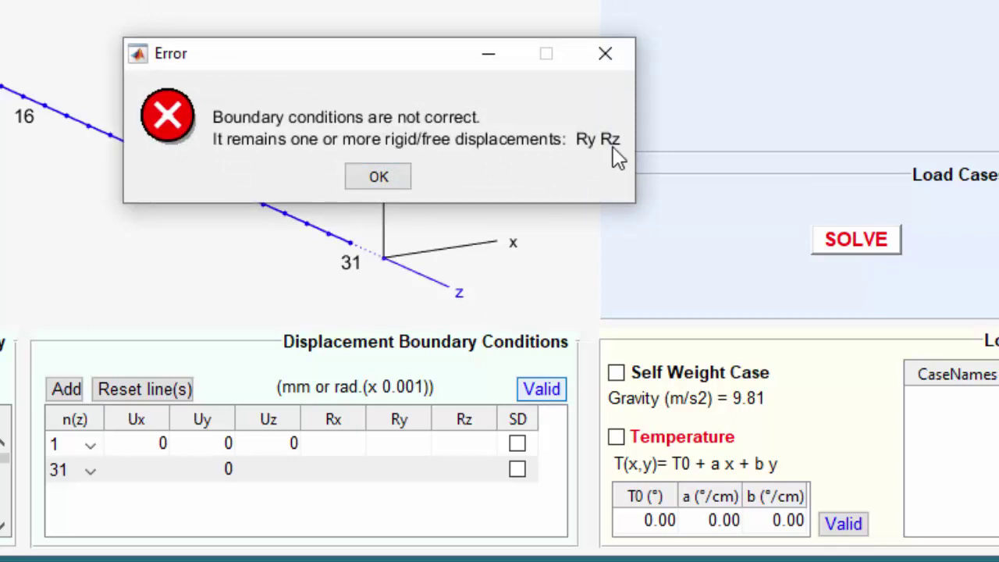
# Set Rz to 0 at node 1 and Ux to 0 at node 31, validate the boundary conditions and show the beam in 3D.
pyautogui.click(399, 179)
pyautogui.click(465, 445)
pyautogui.write('0')
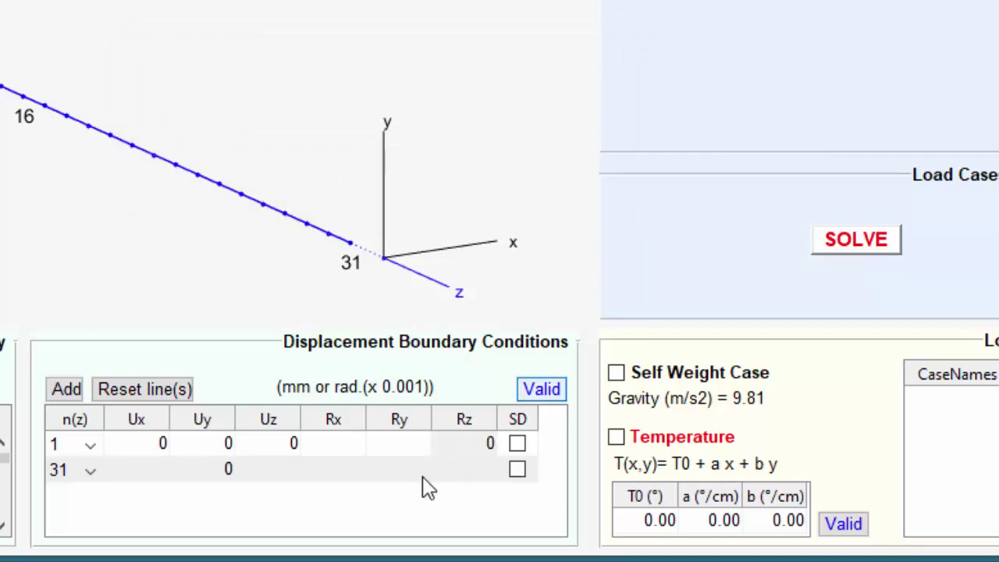
pyautogui.click(154, 468)
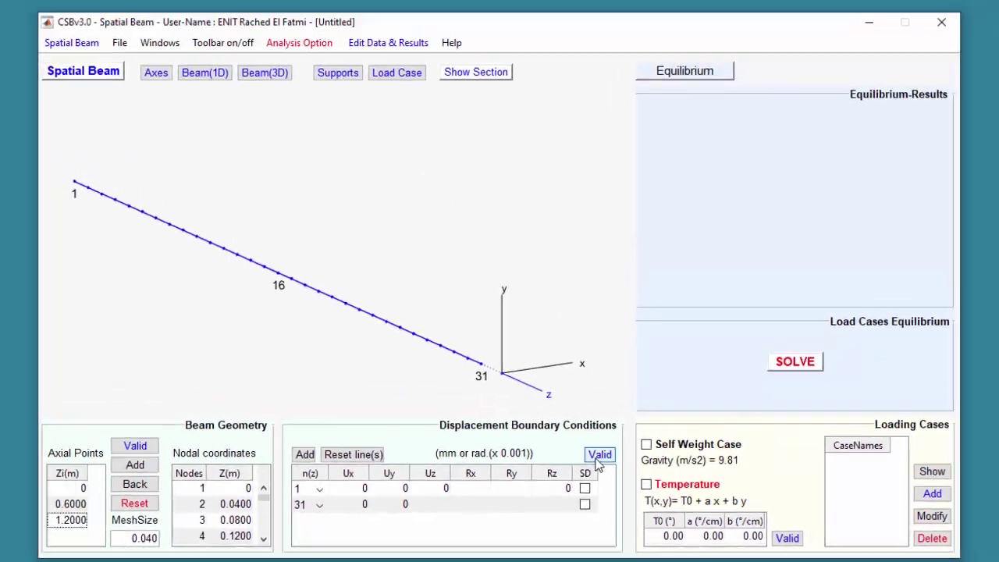
pyautogui.click(541, 389)
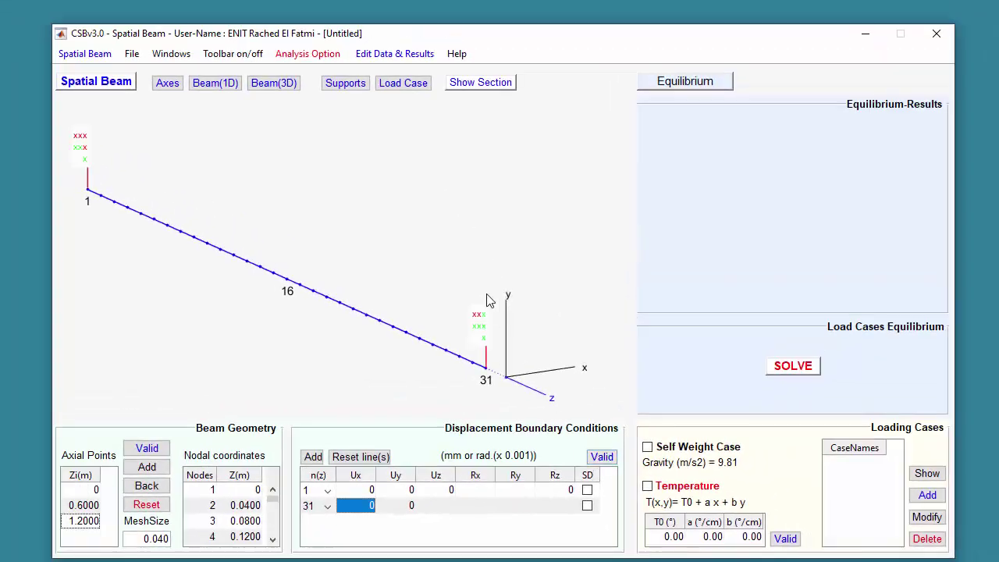
pyautogui.click(343, 85)
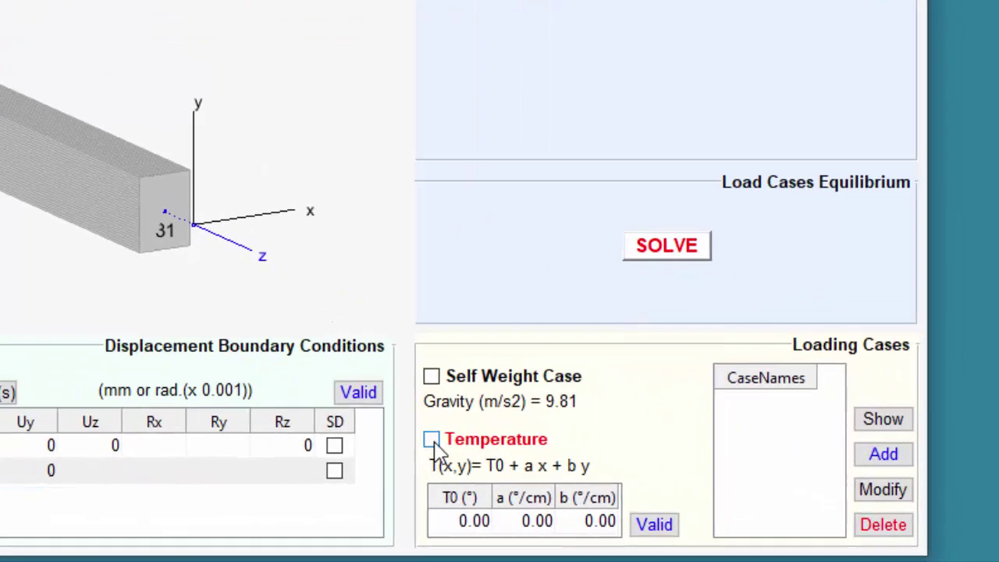
# Enable the temperature load with T0 = 10° and b = 5°/cm, and validate the temperature data.
pyautogui.click(648, 487)
pyautogui.click(216, 392)
pyautogui.click(251, 503)
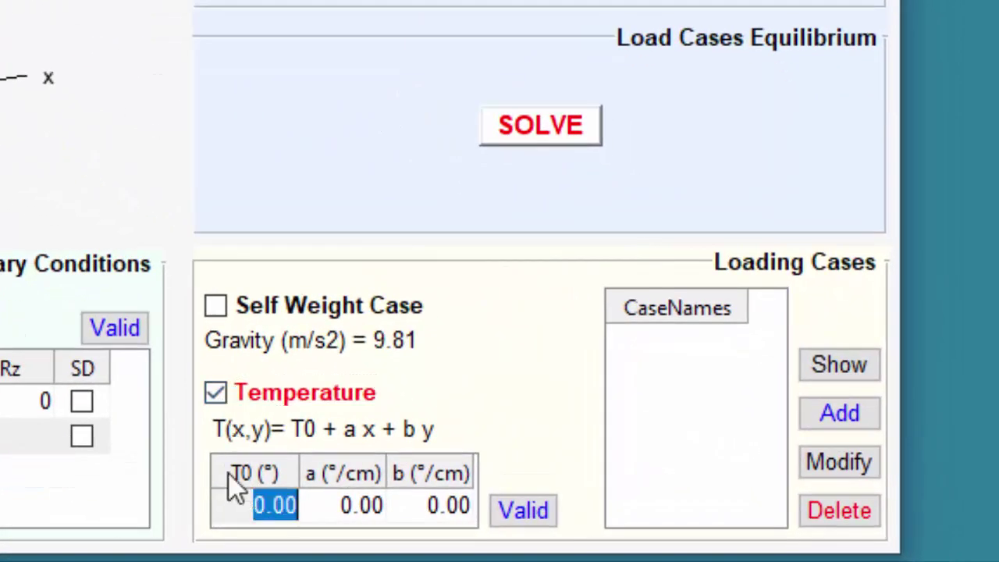
pyautogui.write('10')
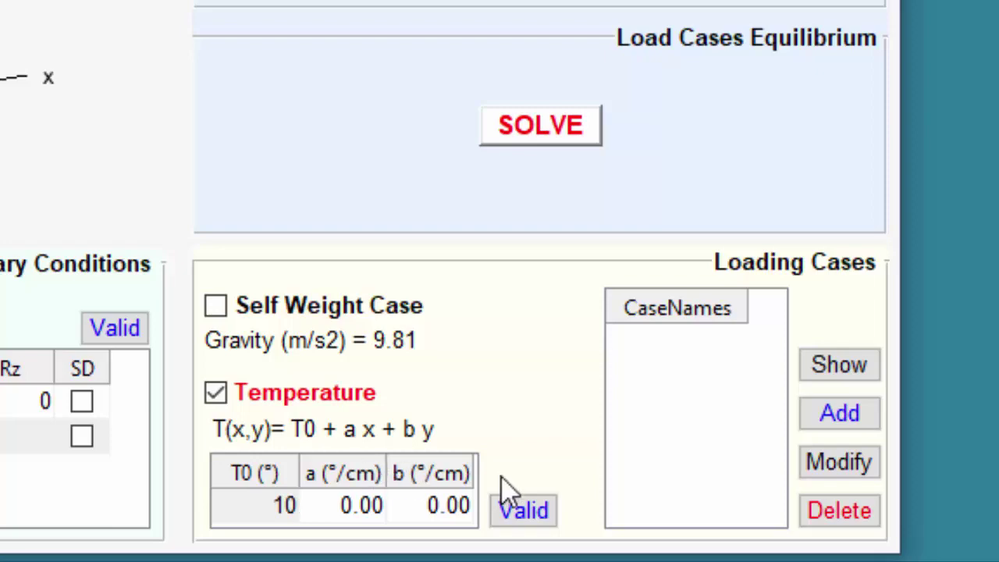
pyautogui.click(459, 503)
pyautogui.write('5')
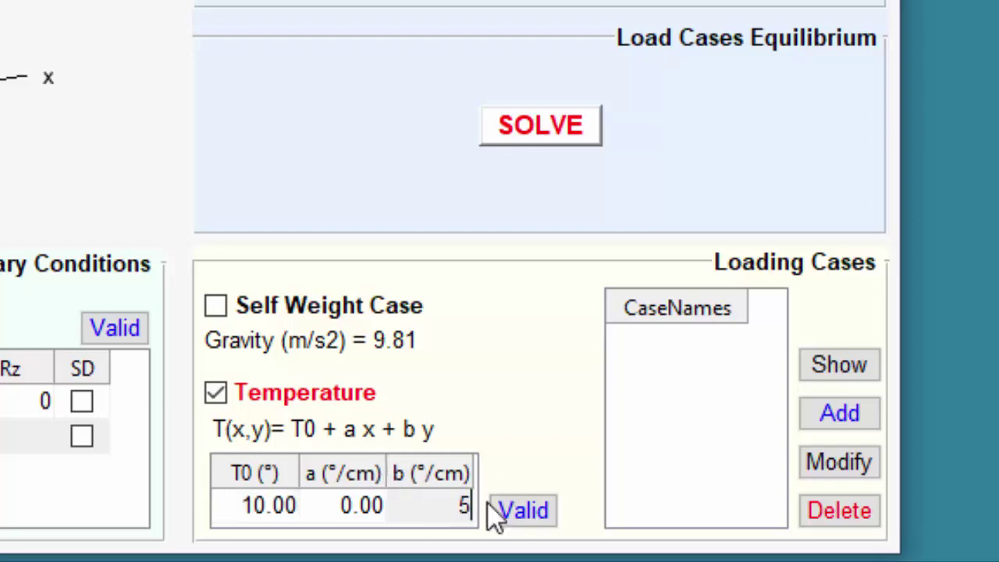
pyautogui.click(528, 513)
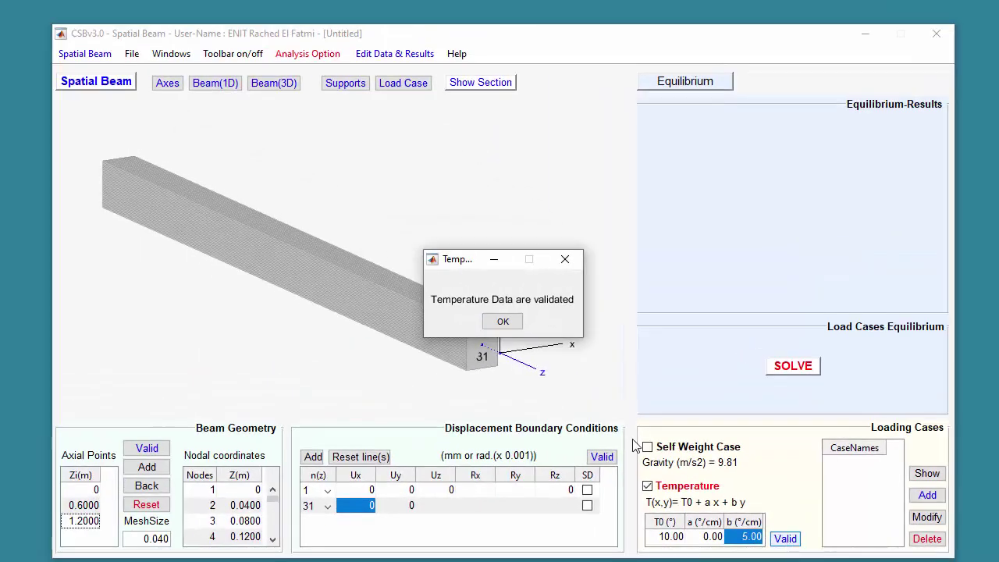
pyautogui.click(262, 202)
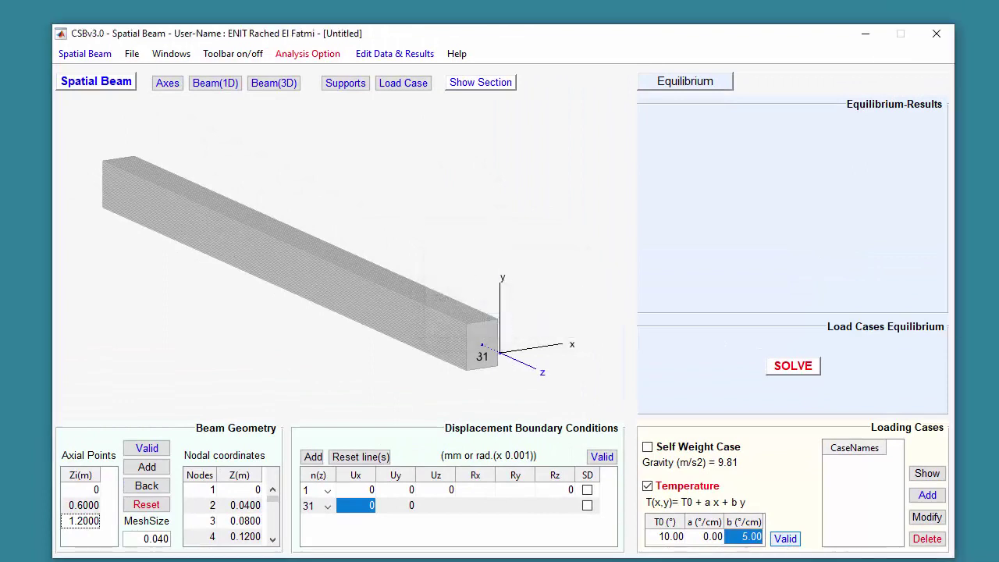
# Solve the load case equilibrium and validate a combination with a factor of 1 for TempCBT.
pyautogui.click(813, 365)
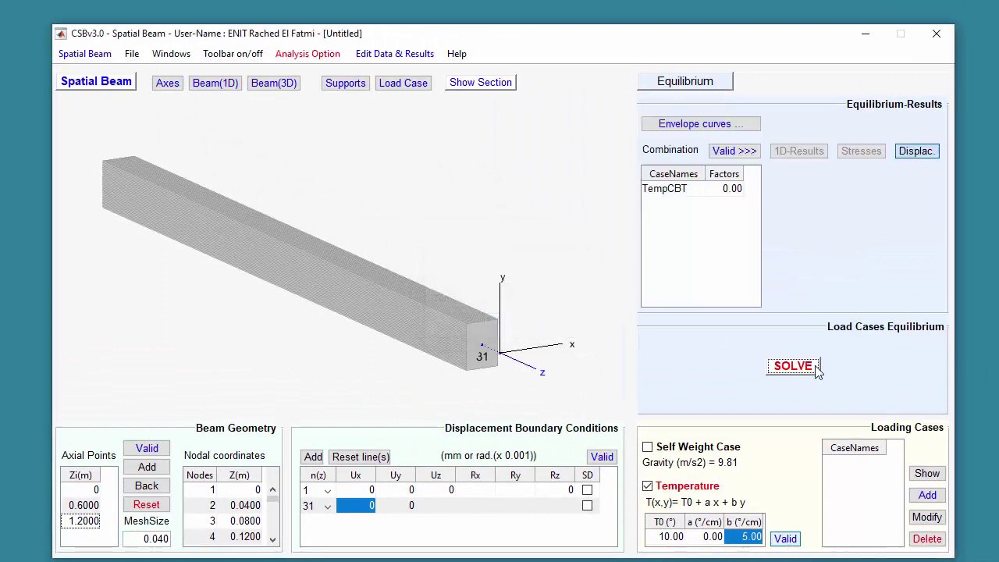
pyautogui.click(725, 191)
pyautogui.write('1')
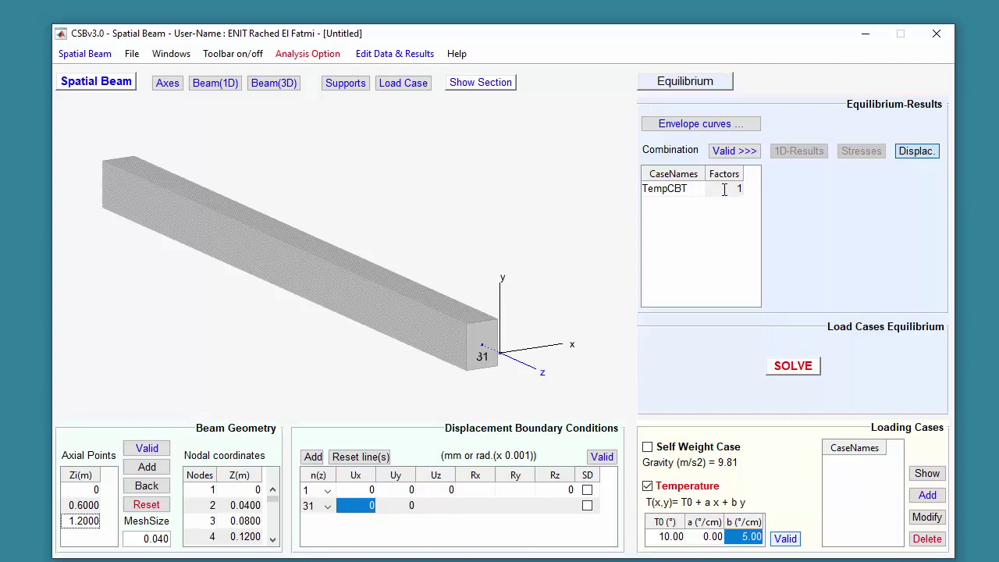
pyautogui.click(738, 150)
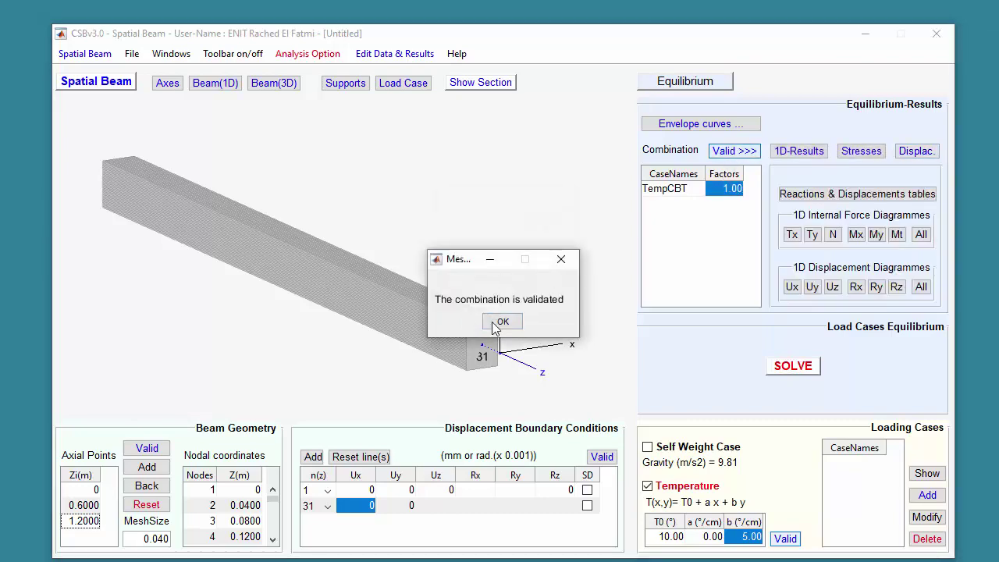
pyautogui.click(502, 322)
# Review all 1D internal force diagrams and the Szz stress field at z = 0.6, closing each plot window.
pyautogui.click(921, 234)
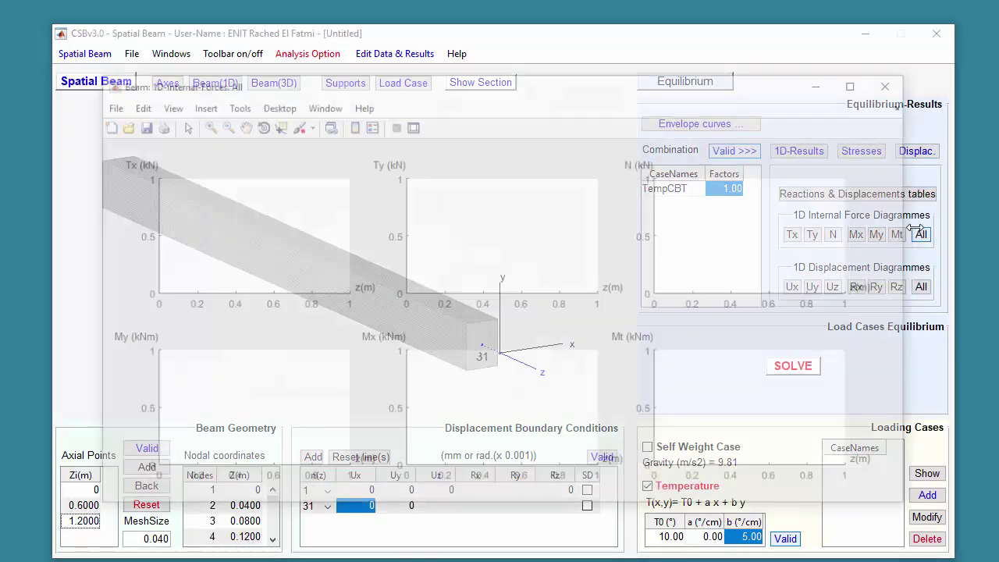
pyautogui.click(896, 85)
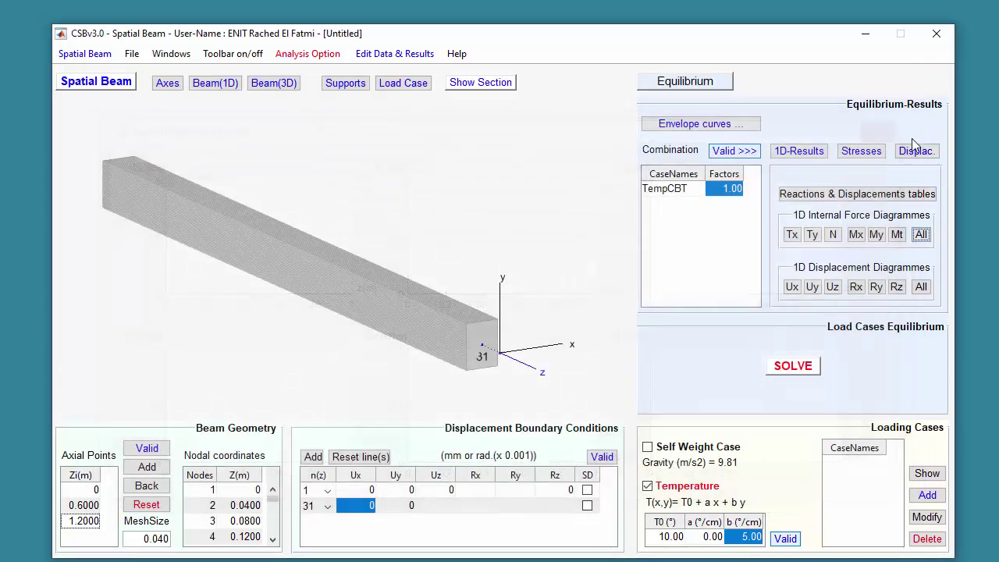
pyautogui.click(873, 154)
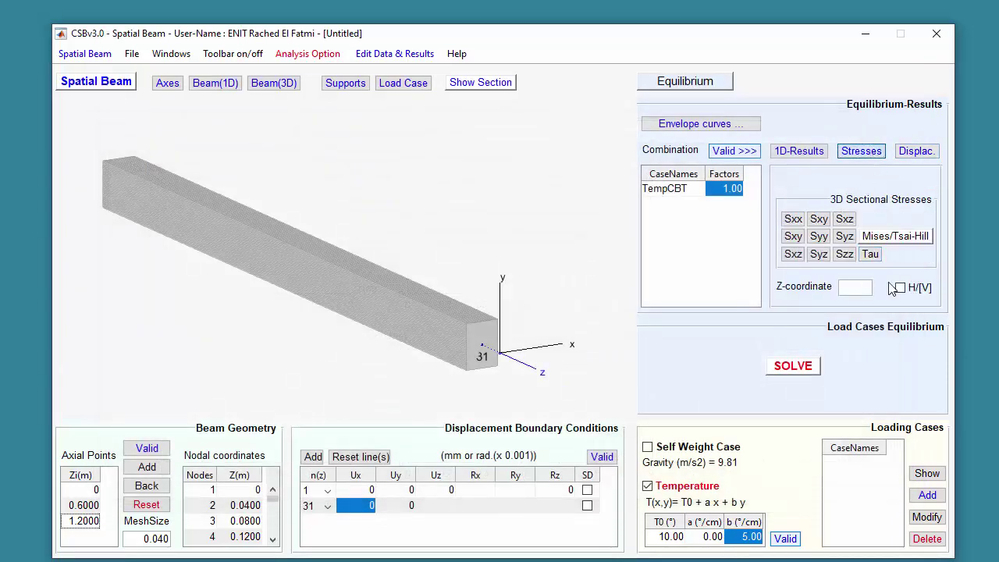
pyautogui.write('0.6')
pyautogui.click(844, 254)
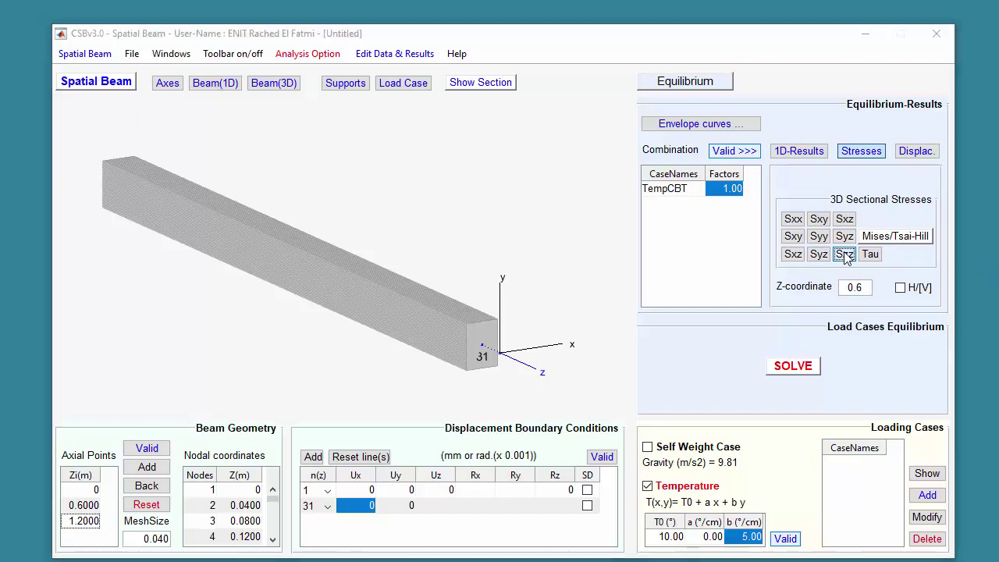
pyautogui.click(845, 49)
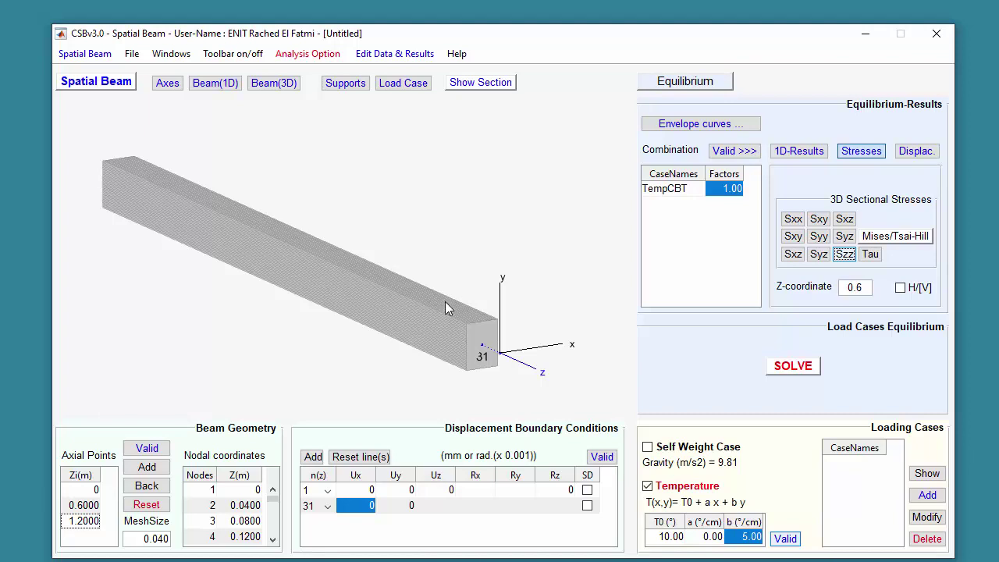
# Display and animate the 3D beam displacement at amplification 1.00, closing the plot window when done.
pyautogui.click(924, 155)
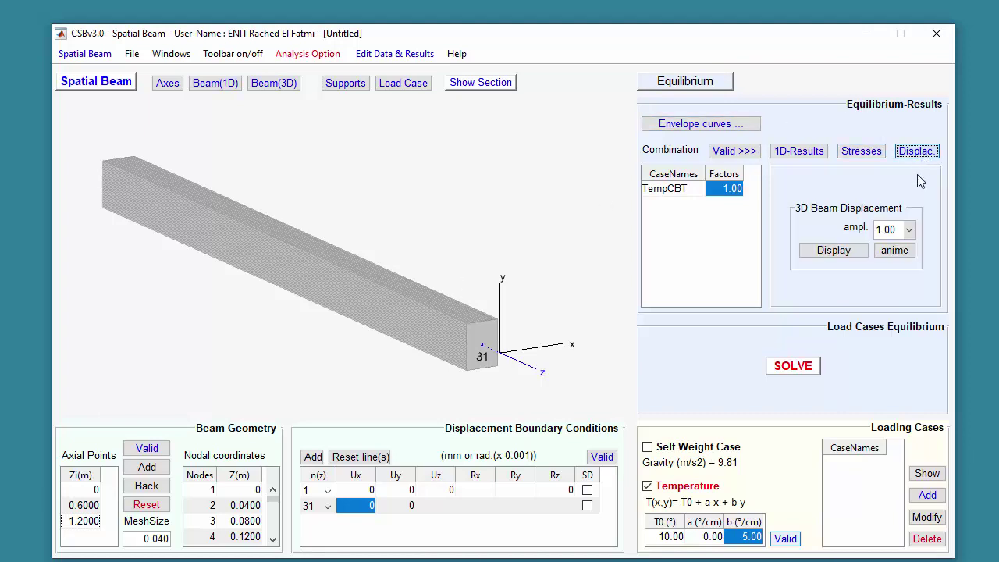
pyautogui.click(855, 254)
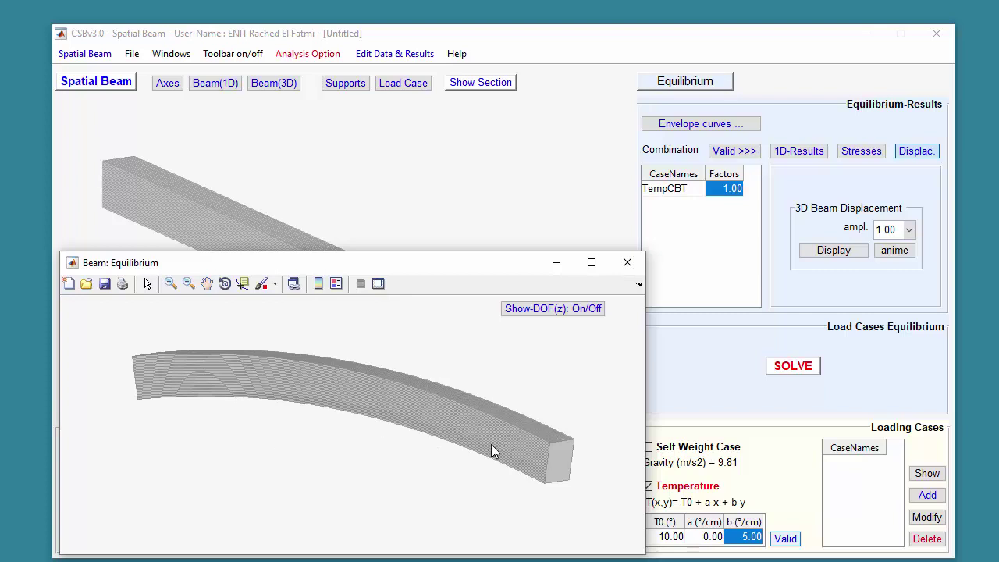
pyautogui.click(892, 250)
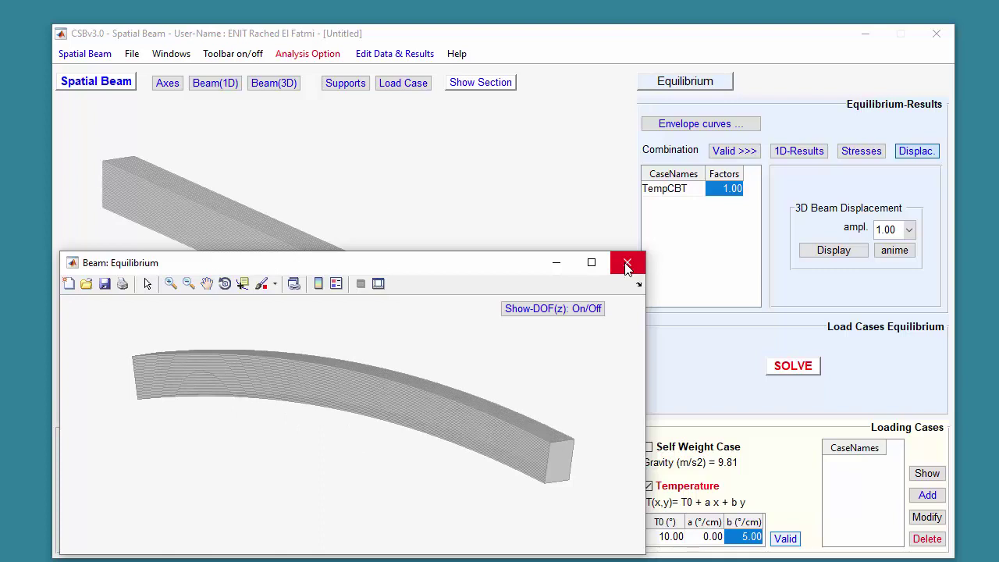
pyautogui.click(627, 263)
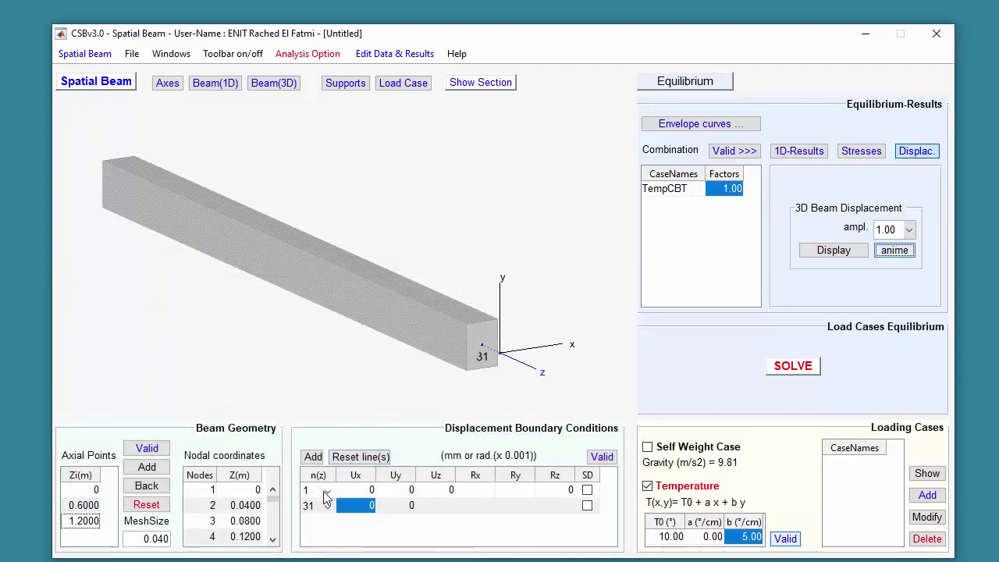
# Fix the rotations Rx and Ry at node 1 by setting both to 0.
pyautogui.doubleClick(475, 491)
pyautogui.write('0')
pyautogui.doubleClick(524, 490)
pyautogui.write('0')
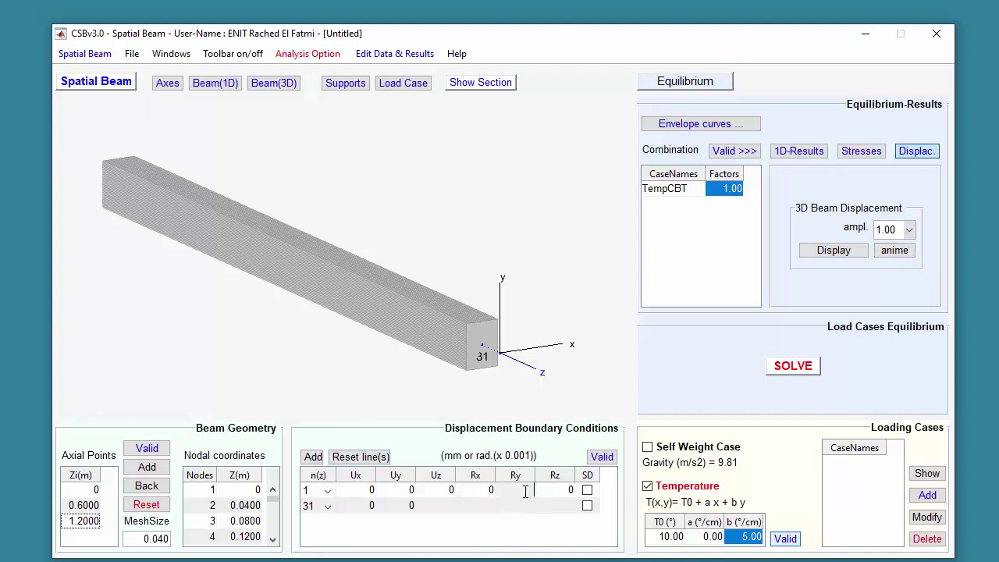
# Set Uz, Rx, Ry and Rz to 0 at node 31 and validate the new supports, accepting the loss of present results.
pyautogui.doubleClick(546, 505)
pyautogui.write('00')
pyautogui.doubleClick(483, 505)
pyautogui.write('0')
pyautogui.doubleClick(428, 506)
pyautogui.write('0')
pyautogui.click(610, 462)
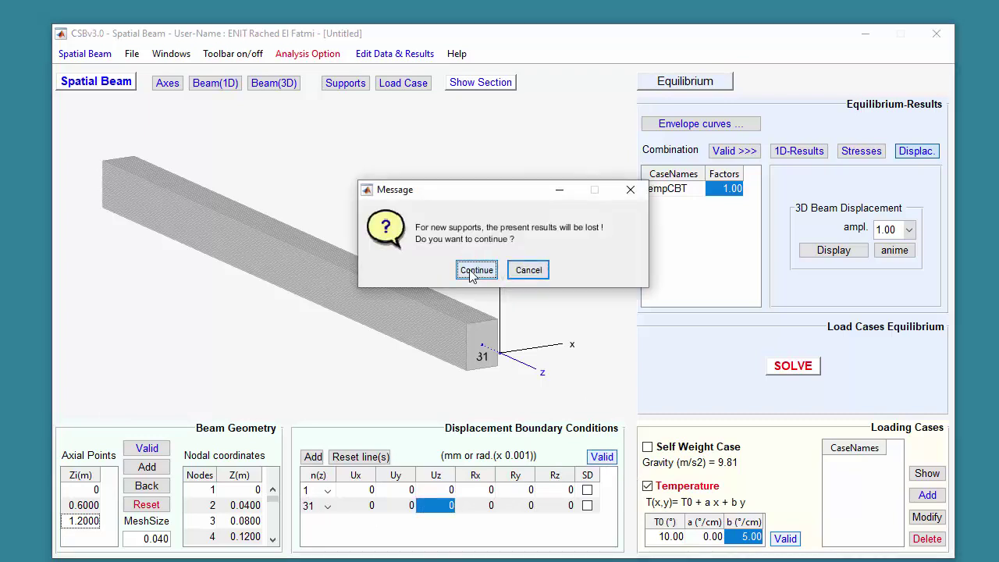
pyautogui.click(471, 272)
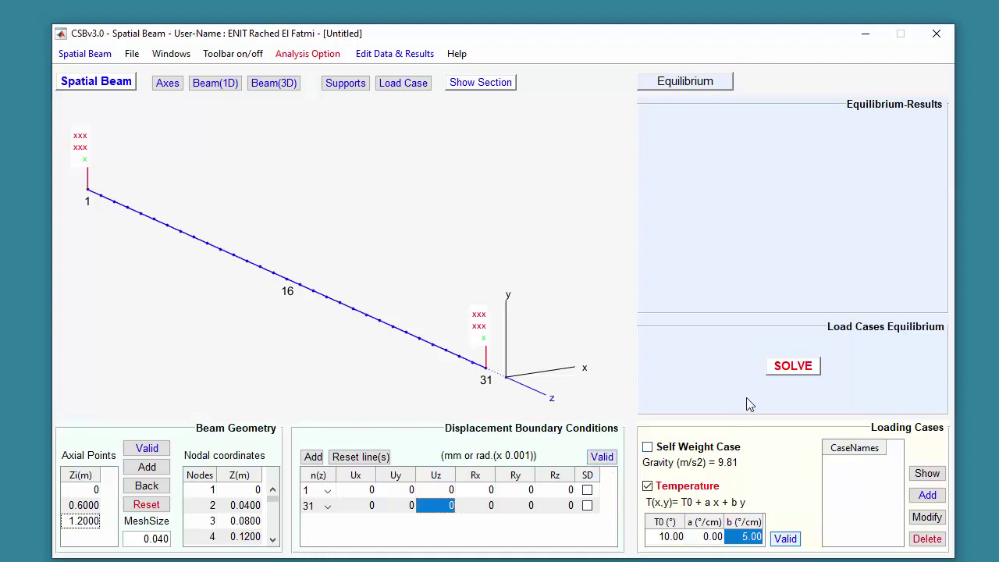
# Solve the equilibrium for the fully fixed beam and validate the TempCBT combination with factor 1.
pyautogui.click(786, 369)
pyautogui.doubleClick(720, 190)
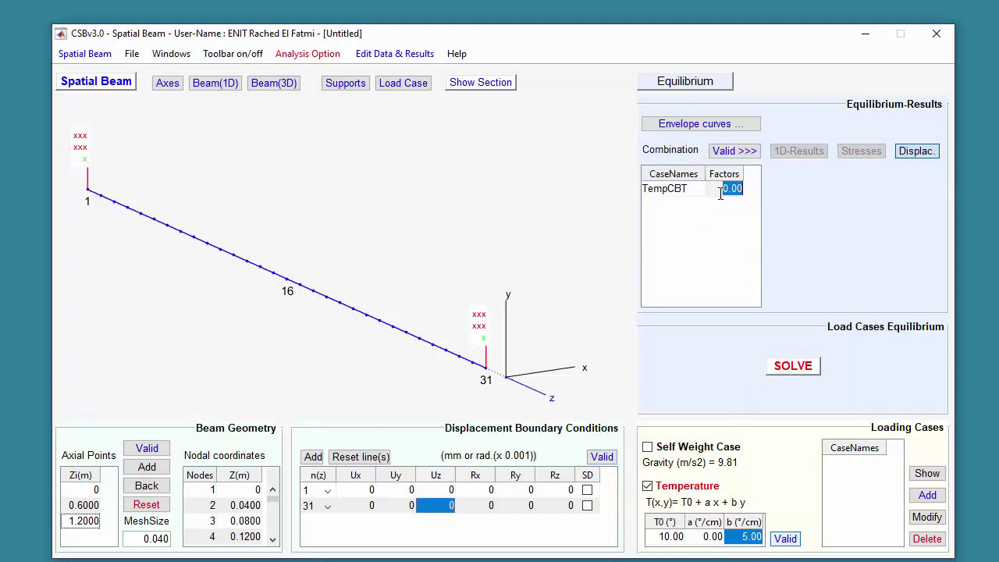
pyautogui.write('1')
pyautogui.press('Return')
pyautogui.click(721, 151)
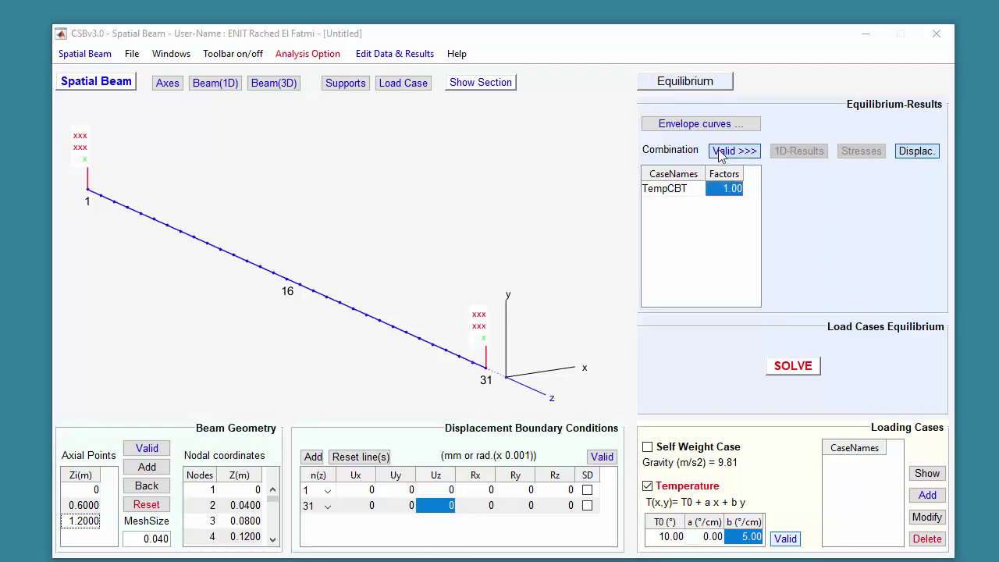
pyautogui.click(497, 327)
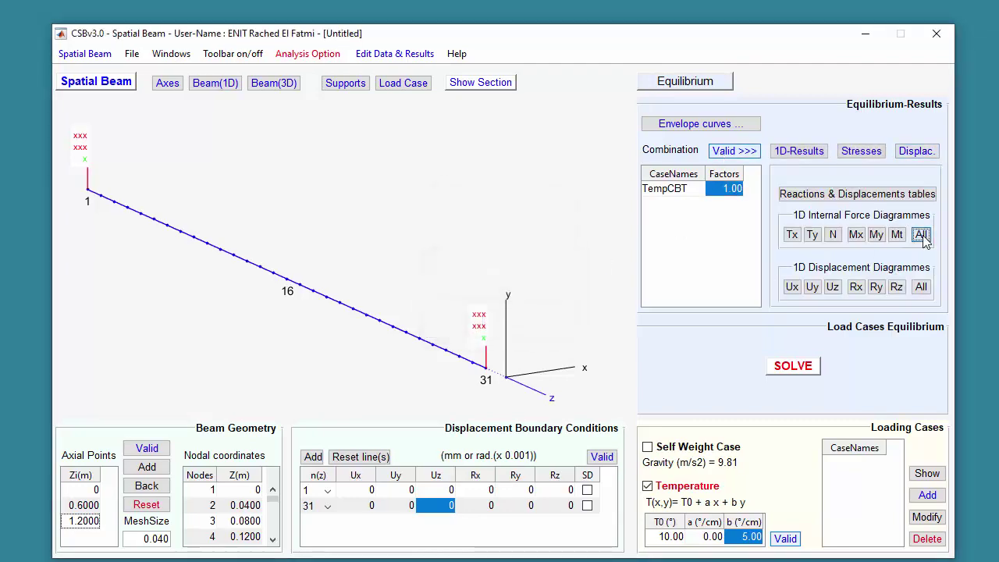
# Examine the fully fixed beam's internal force diagrams and its Szz stress field at z = 0.6, closing each plot.
pyautogui.click(921, 235)
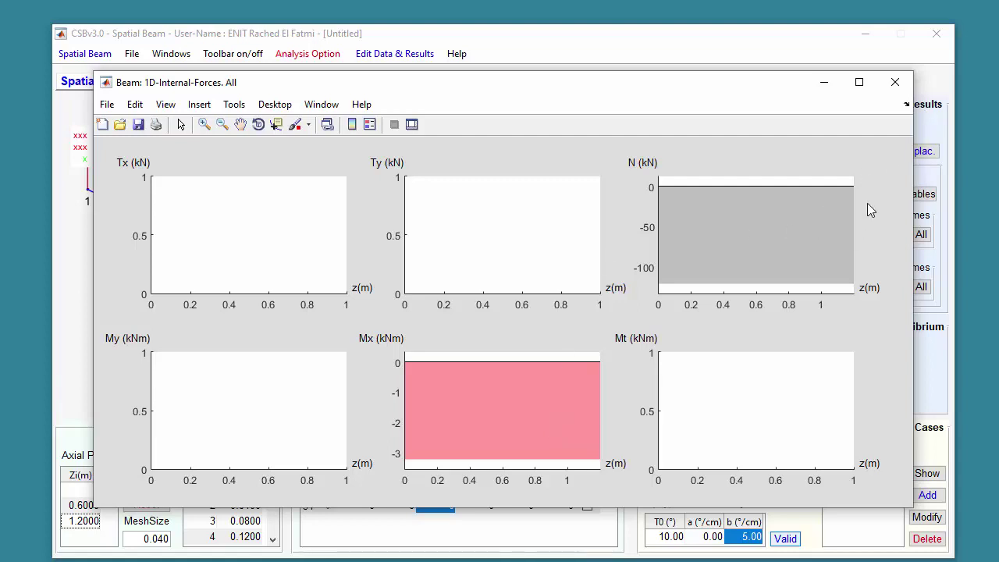
pyautogui.click(895, 83)
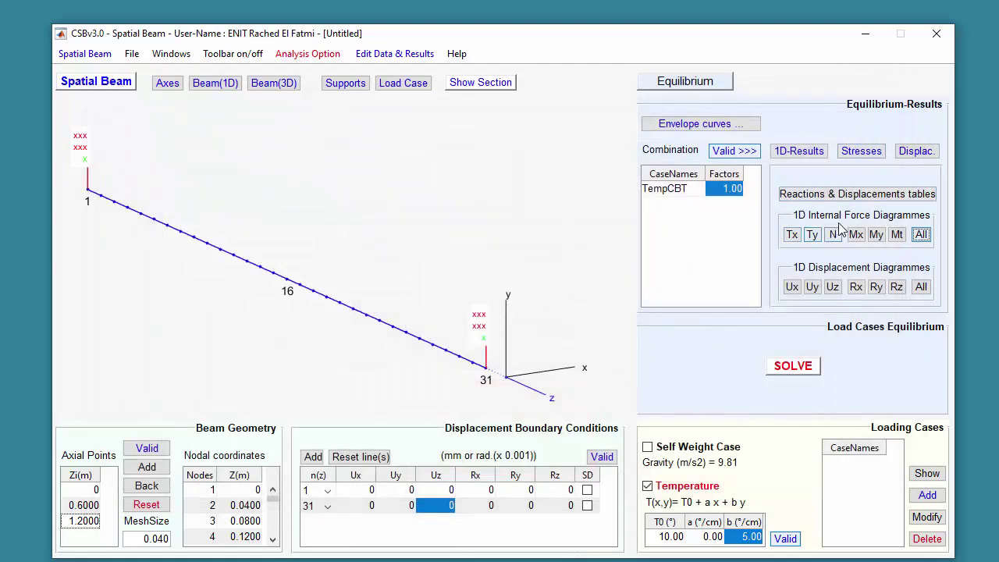
pyautogui.click(875, 153)
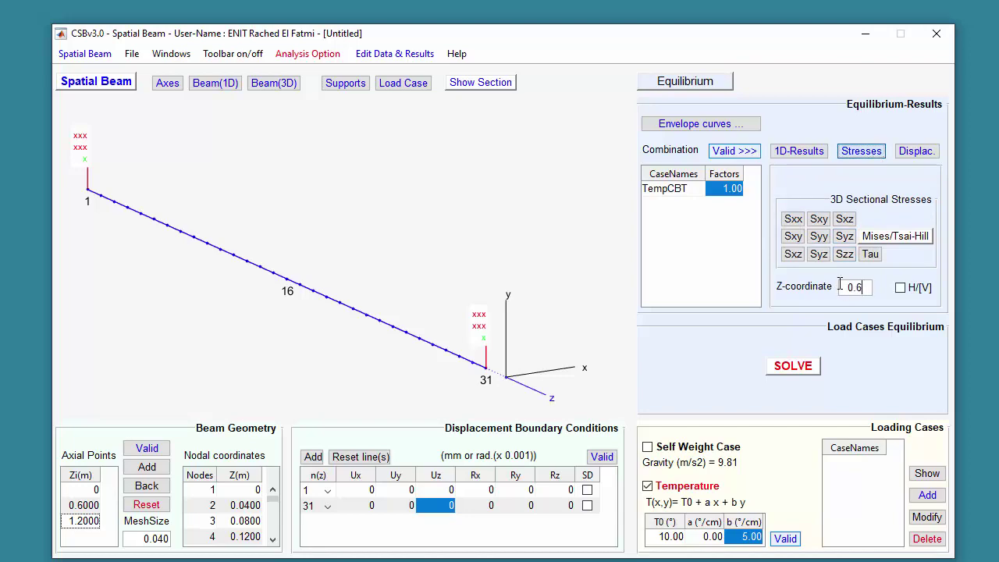
pyautogui.click(845, 259)
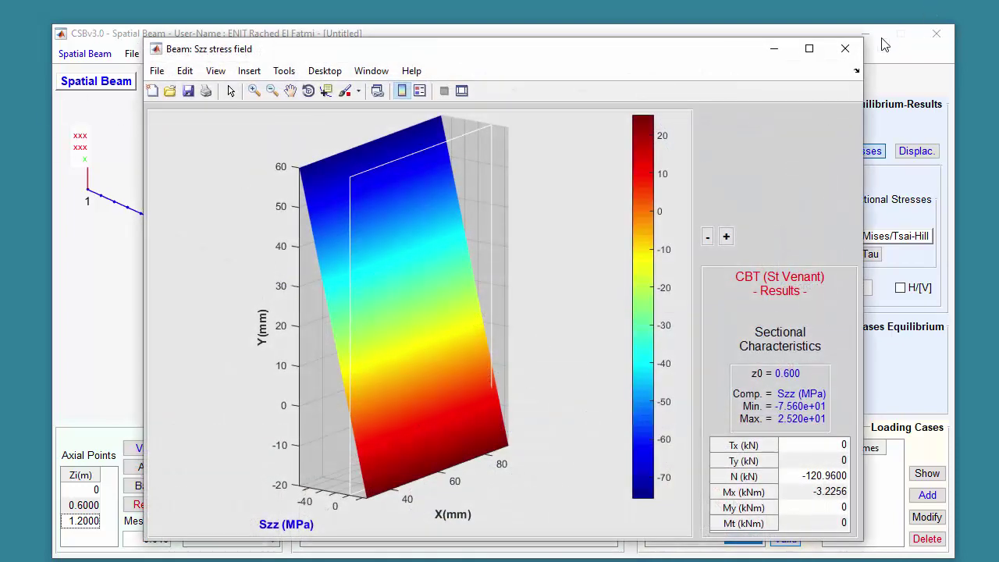
pyautogui.click(845, 48)
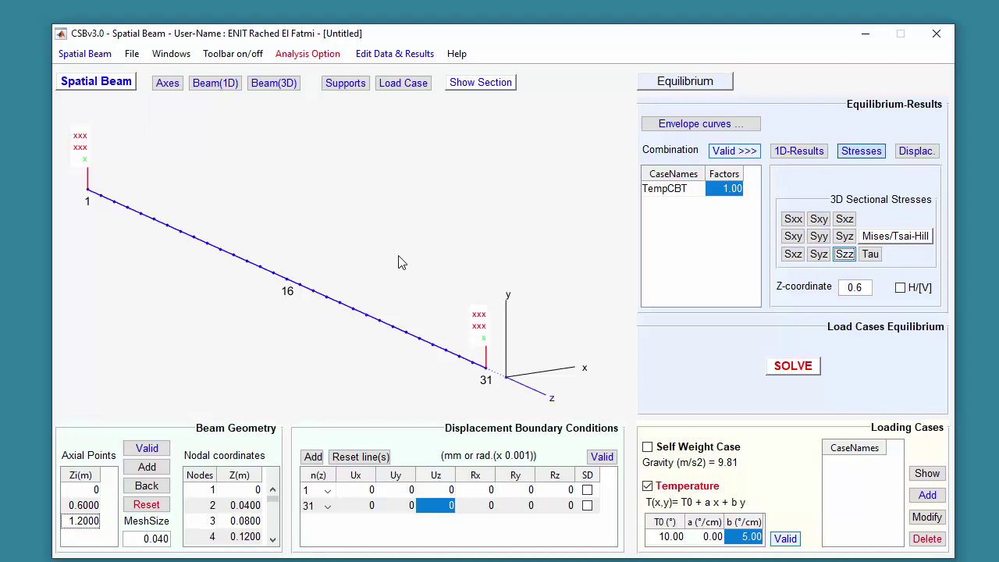
# Change the beam theory in the analysis options to RBT (Refined Beam Theory), accepting the loss of present results.
pyautogui.click(379, 200)
pyautogui.click(304, 54)
pyautogui.click(365, 284)
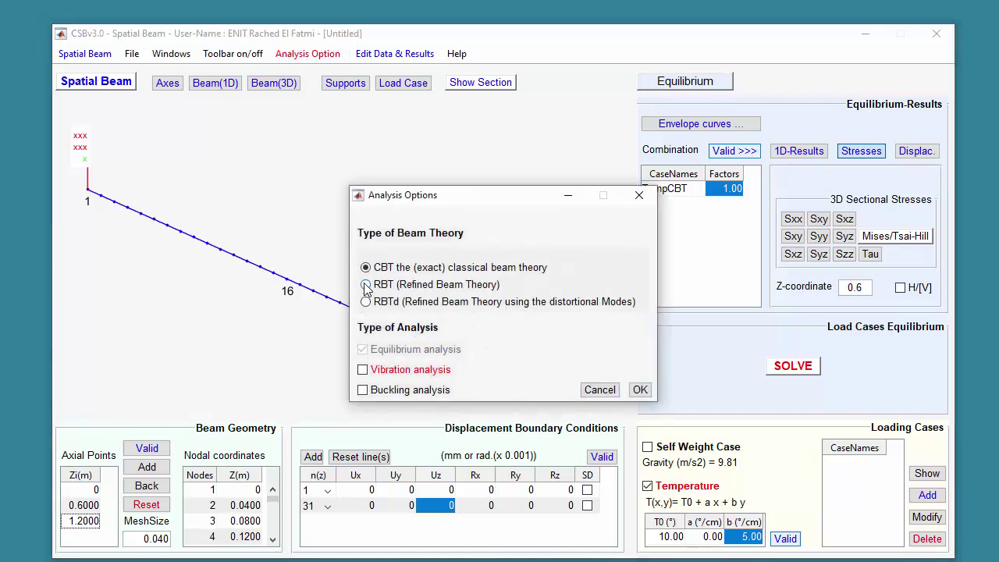
pyautogui.click(640, 390)
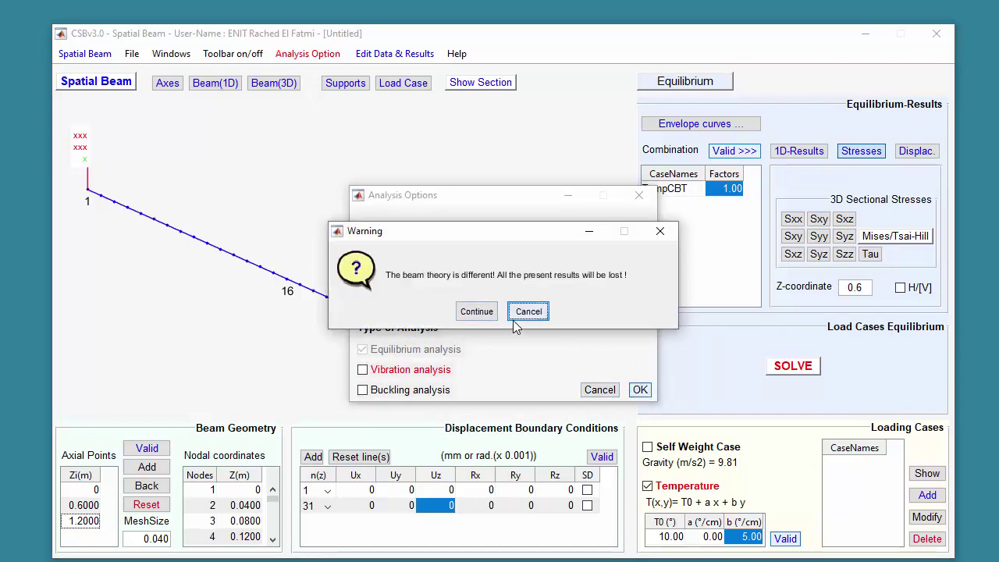
pyautogui.click(493, 315)
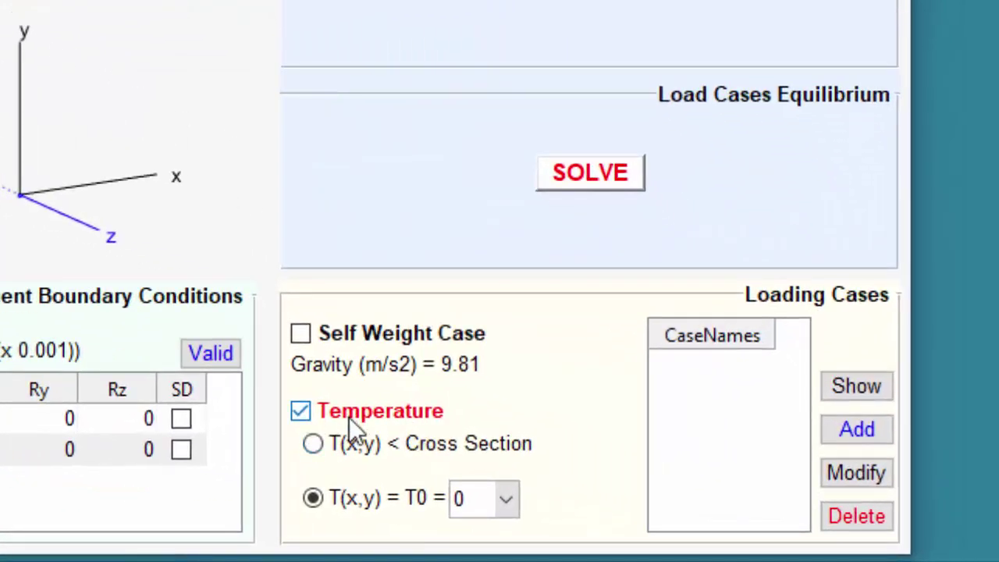
# Take the temperature T(x,y) from the cross section, solve the equilibrium, and validate the TempRBTxy combination with factor 1.
pyautogui.click(313, 444)
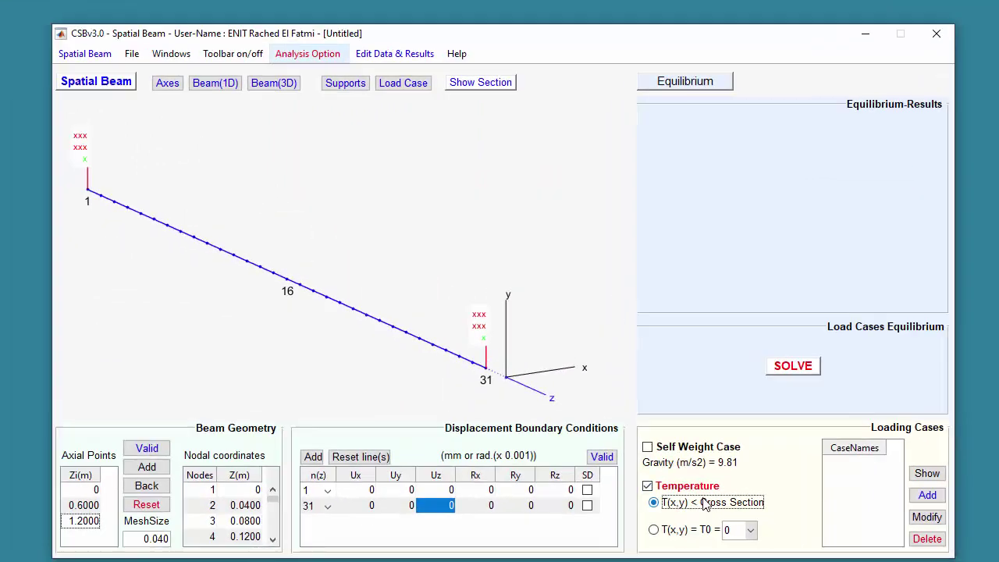
pyautogui.click(784, 368)
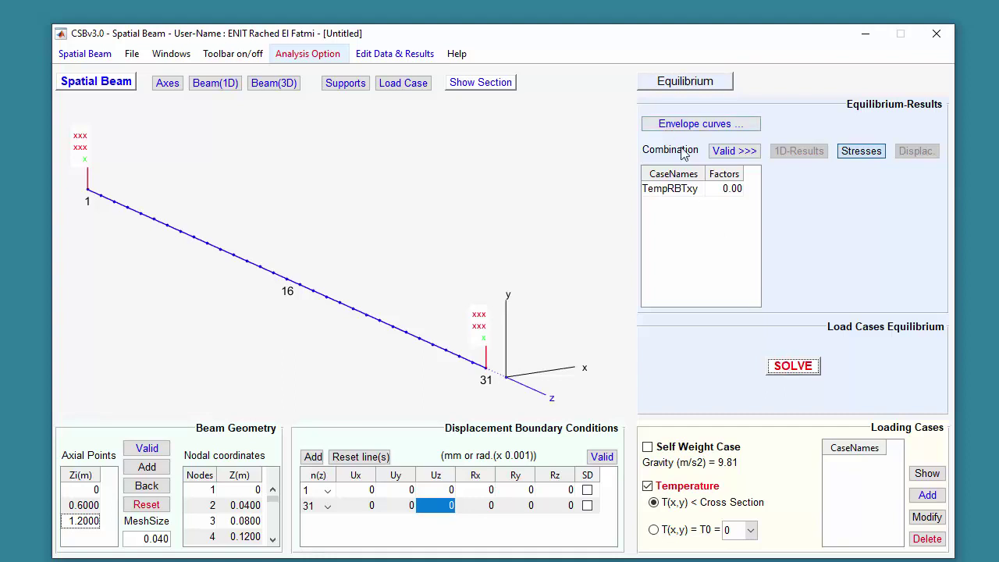
pyautogui.click(726, 191)
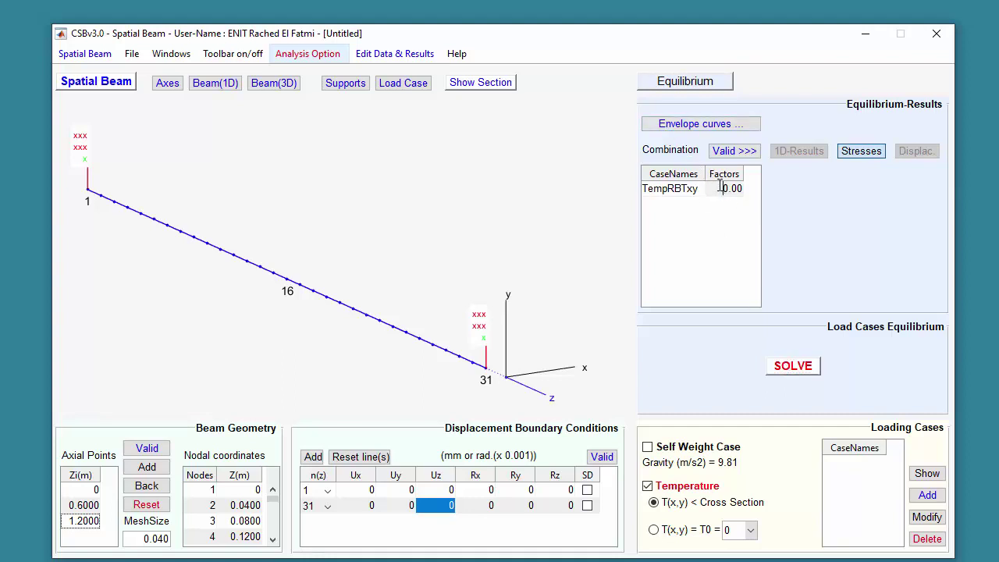
pyautogui.doubleClick(730, 189)
pyautogui.write('1')
pyautogui.click(752, 154)
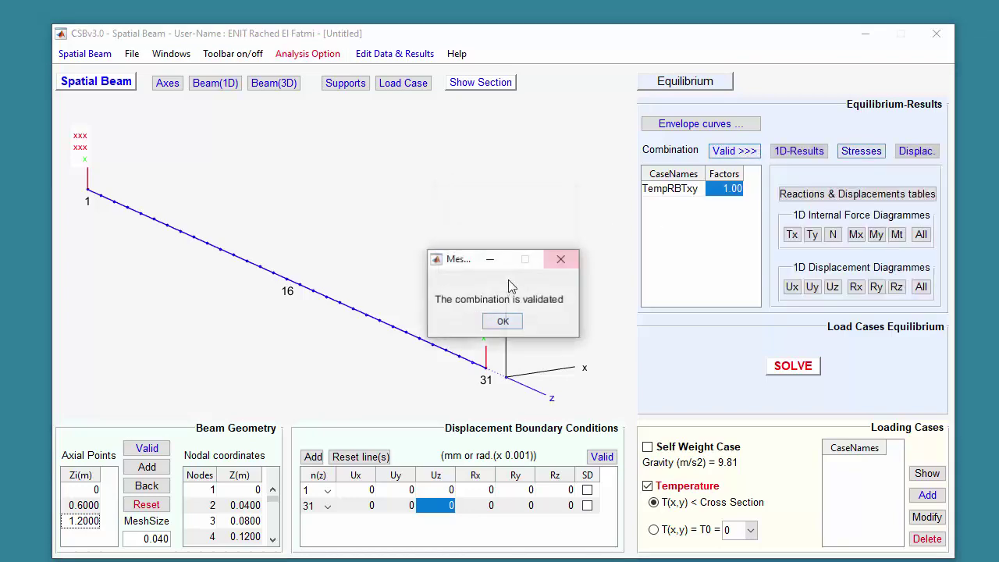
pyautogui.click(504, 320)
# Examine all internal force diagrams and the Szz stress field at z = 0.6 for the refined theory, closing each plot.
pyautogui.click(920, 234)
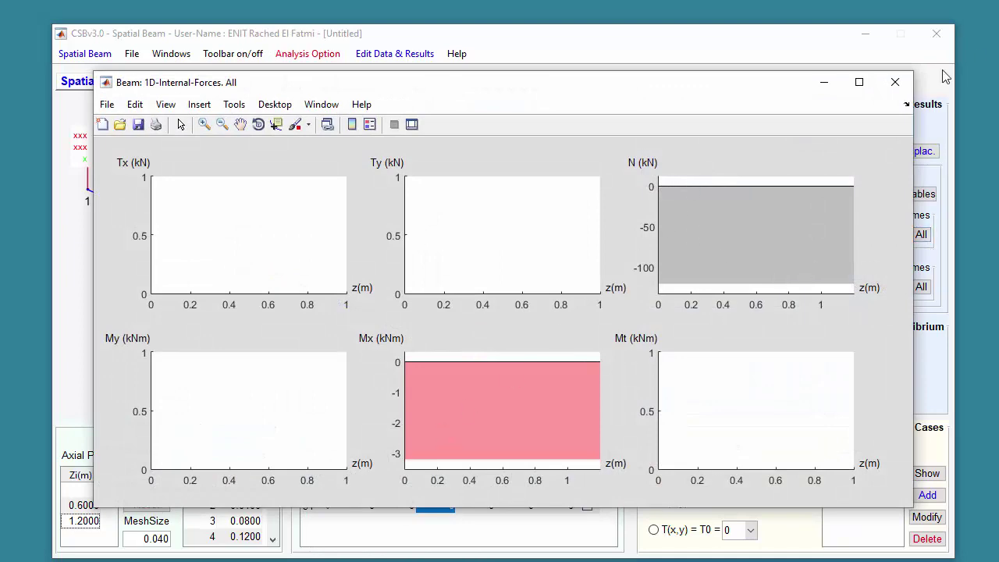
pyautogui.click(895, 82)
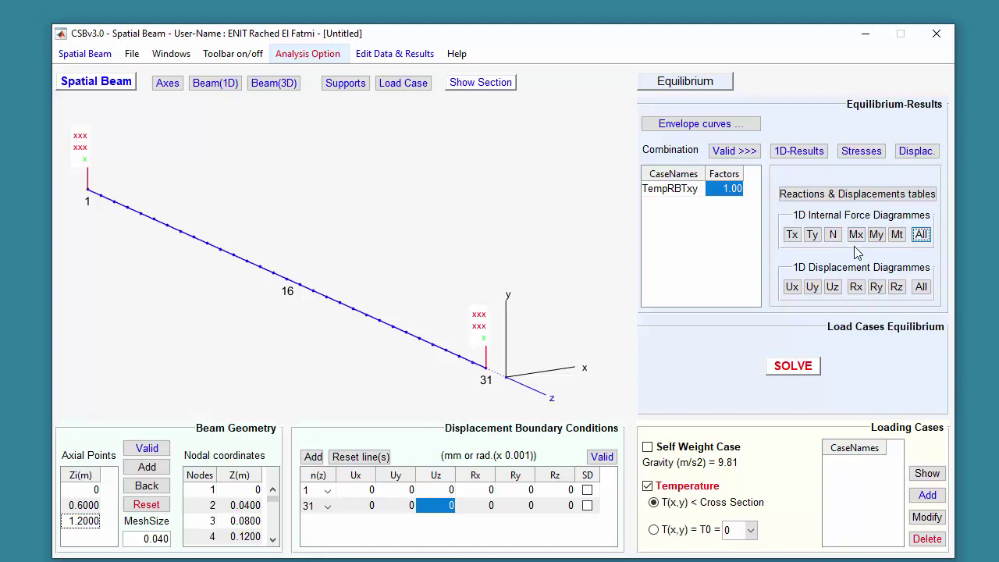
pyautogui.click(858, 152)
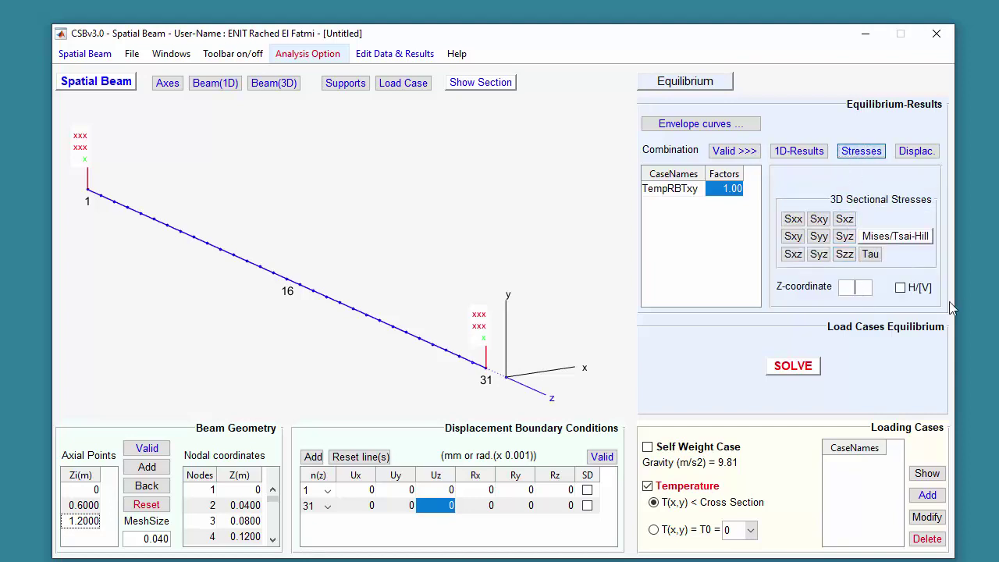
pyautogui.write('0.6')
pyautogui.click(844, 253)
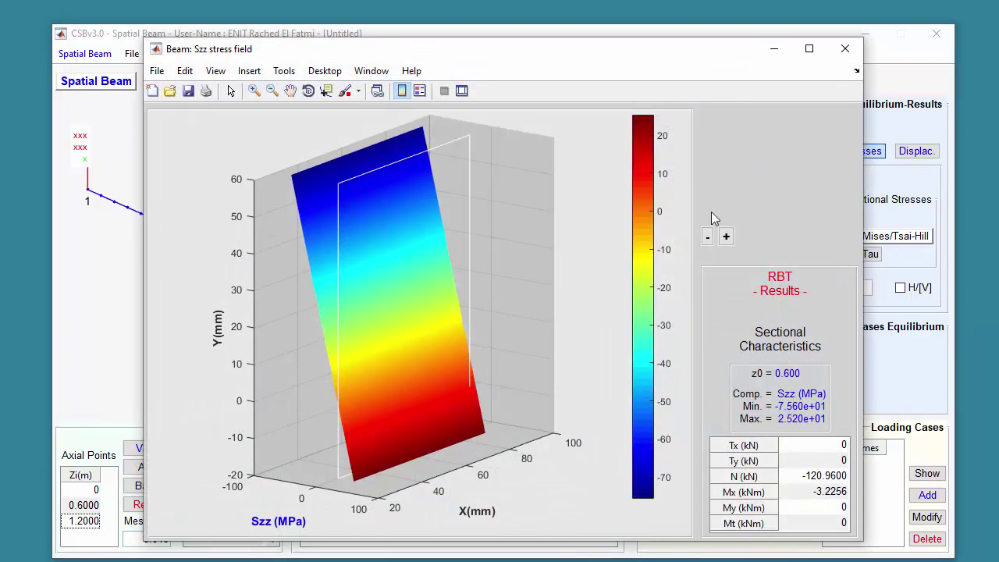
pyautogui.click(846, 49)
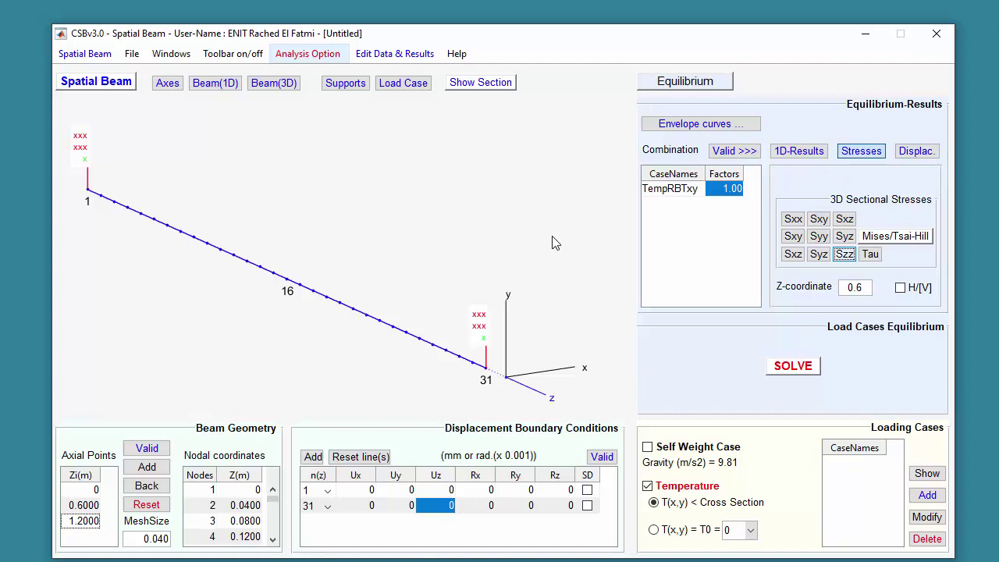
# Change the beam theory to CBT, the exact classical beam theory, accepting the loss of present results.
pyautogui.click(320, 61)
pyautogui.click(366, 267)
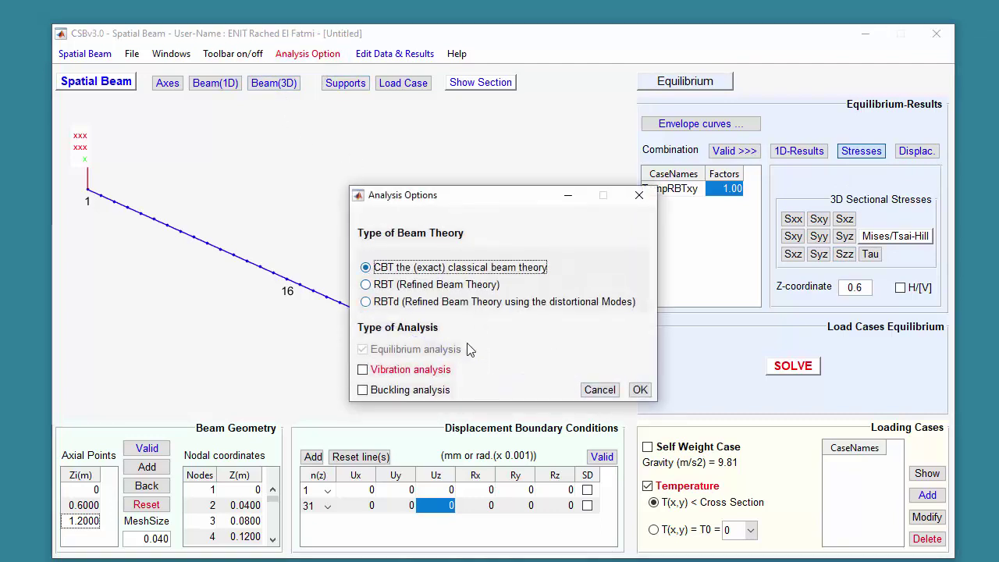
pyautogui.click(638, 389)
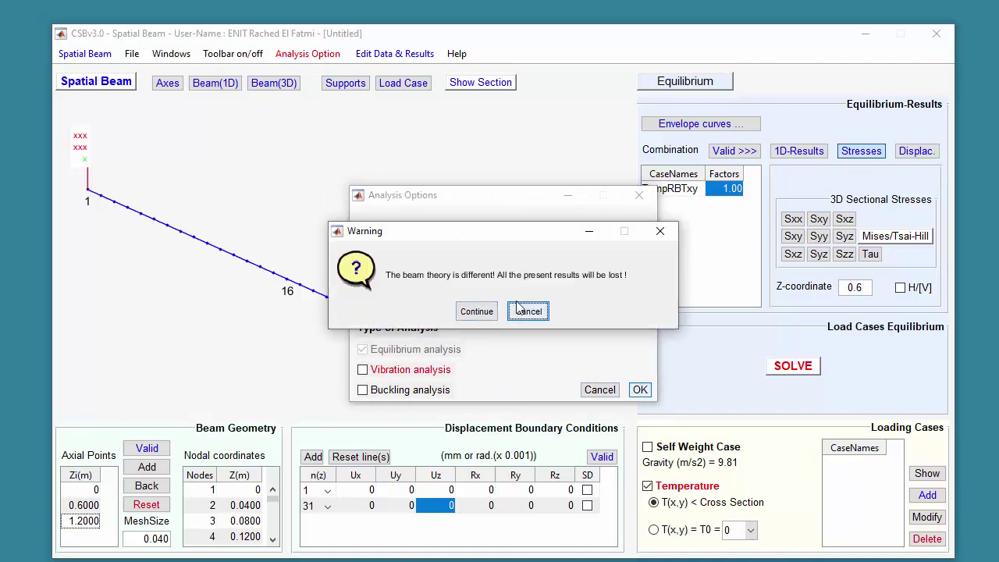
pyautogui.click(477, 312)
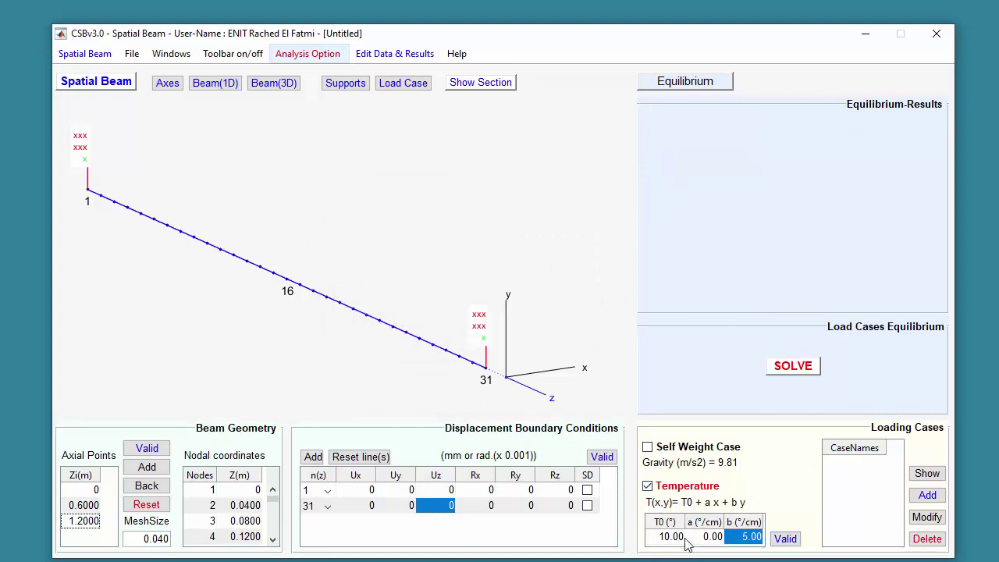
# Solve the classical-theory equilibrium with the TempCBT combination at factor 1 and view all 1D displacement diagrams, closing the plot.
pyautogui.click(783, 539)
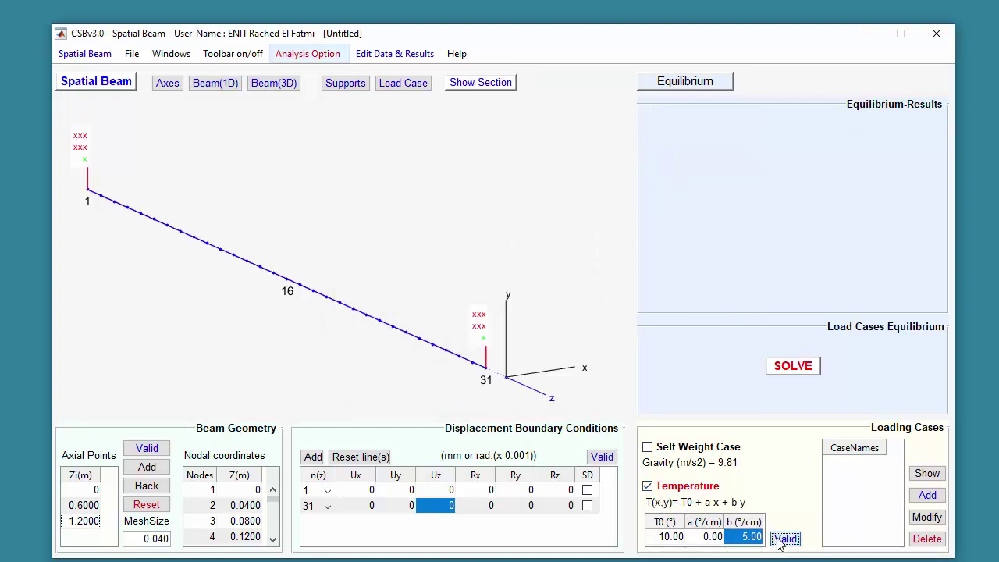
pyautogui.click(777, 367)
pyautogui.doubleClick(715, 188)
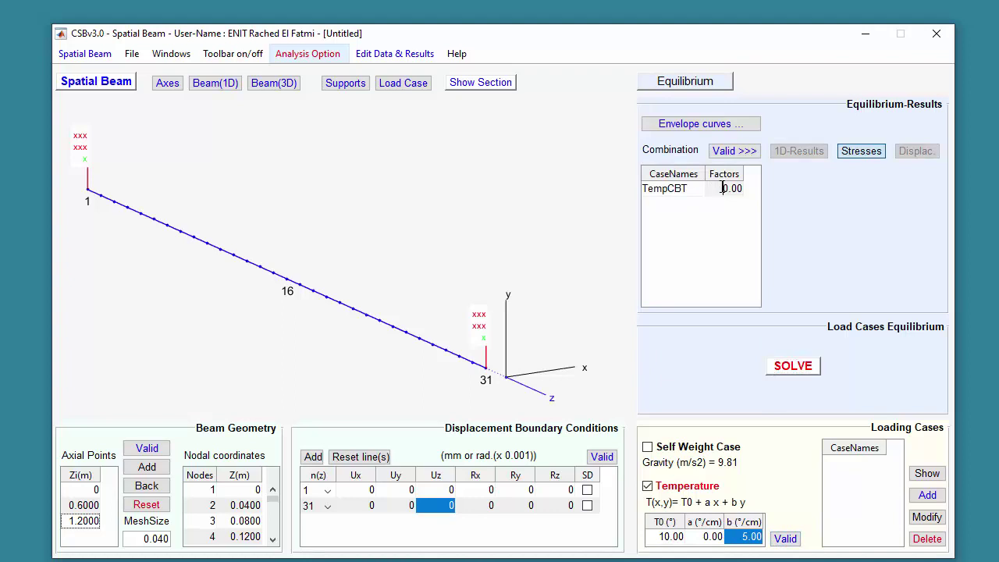
pyautogui.write('1')
pyautogui.click(732, 152)
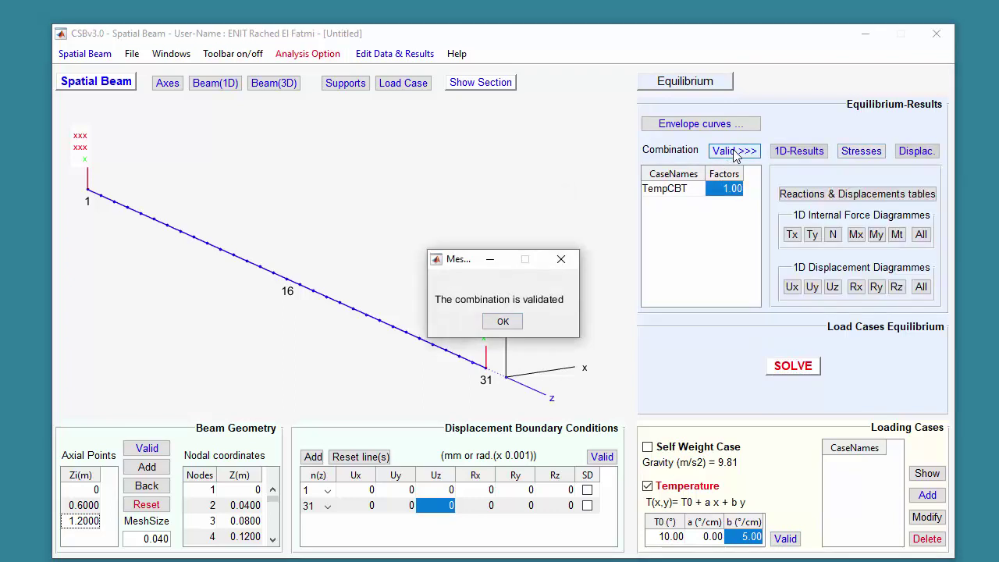
pyautogui.click(502, 321)
pyautogui.click(921, 287)
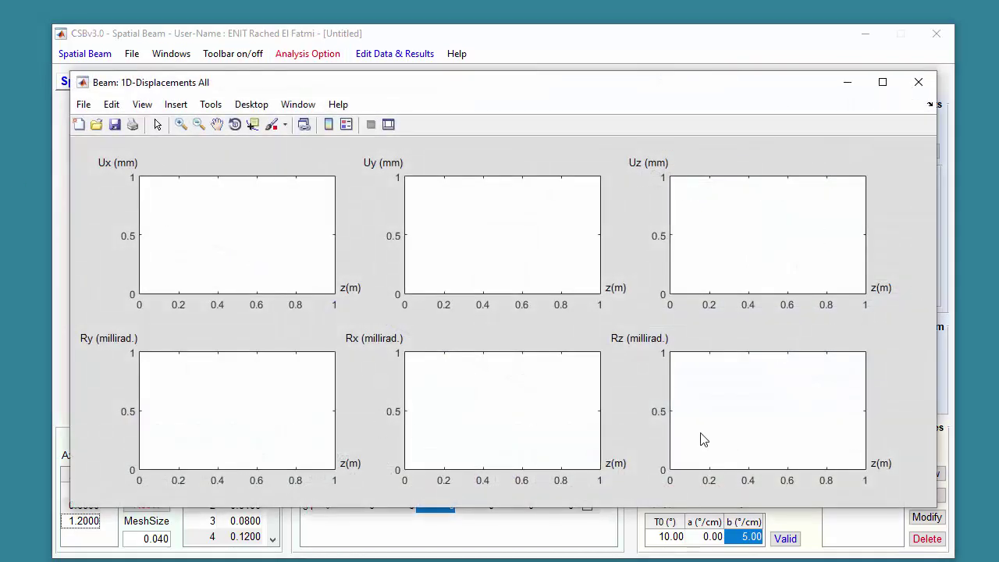
pyautogui.click(918, 82)
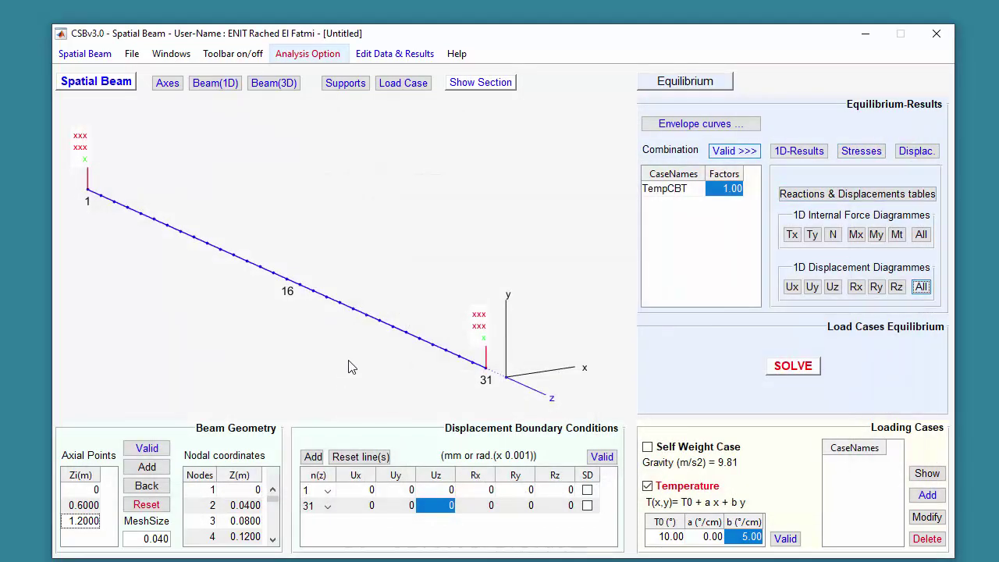
# Switch the beam theory back to RBT (Refined Beam Theory), accepting the loss of present results.
pyautogui.click(321, 55)
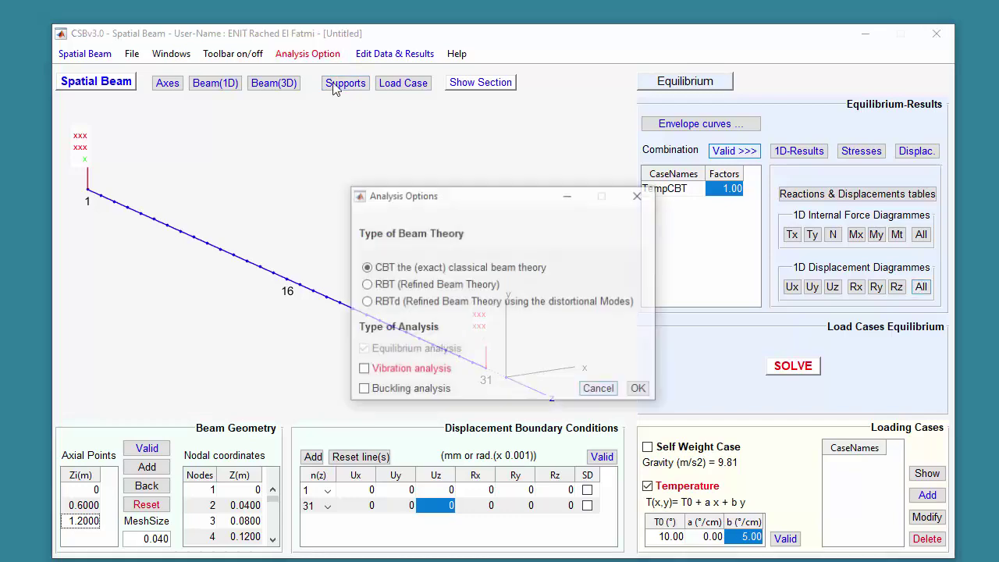
pyautogui.click(366, 285)
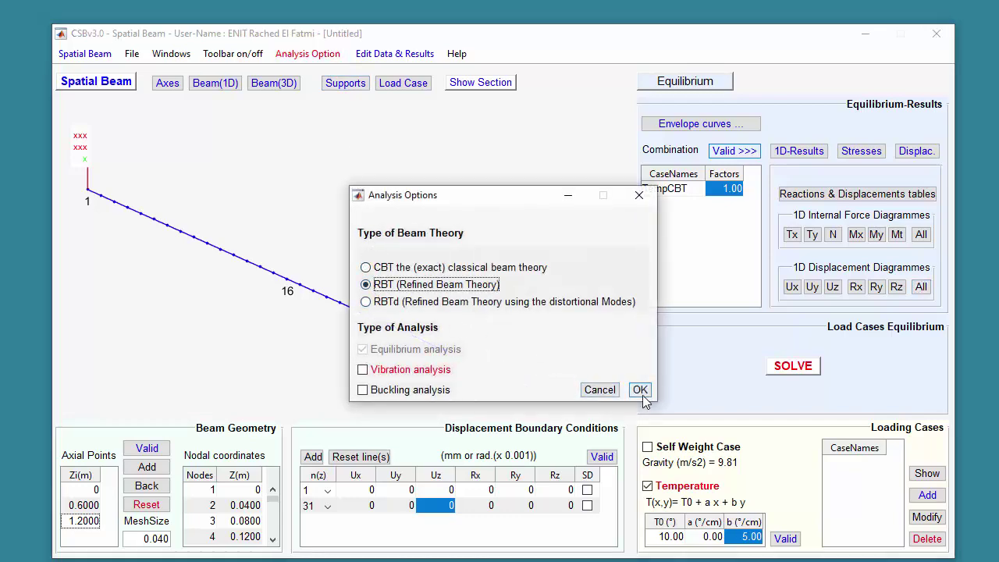
pyautogui.click(639, 390)
pyautogui.click(477, 311)
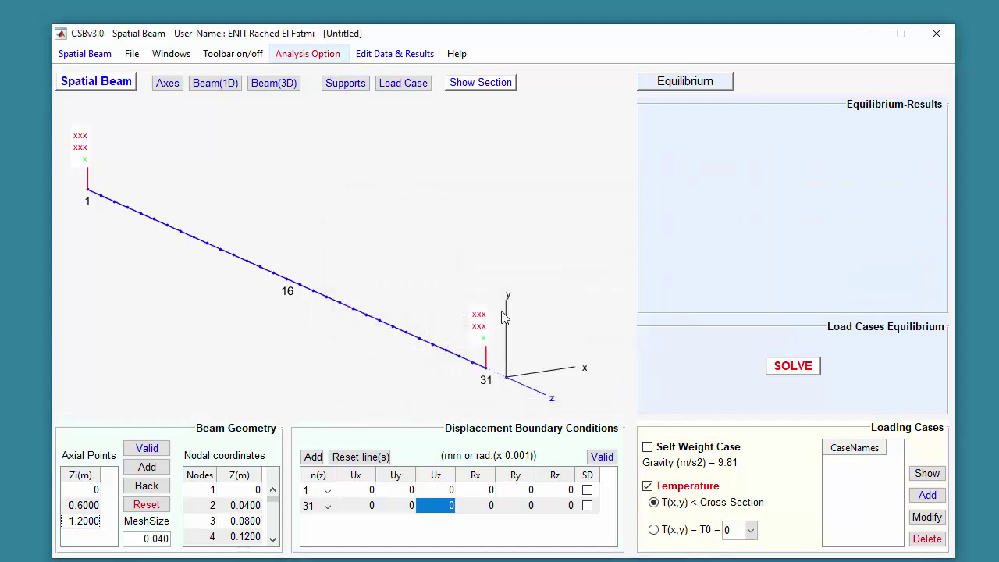
# Solve the refined-theory equilibrium again and validate the TempRBTxy combination with factor 1.
pyautogui.click(785, 371)
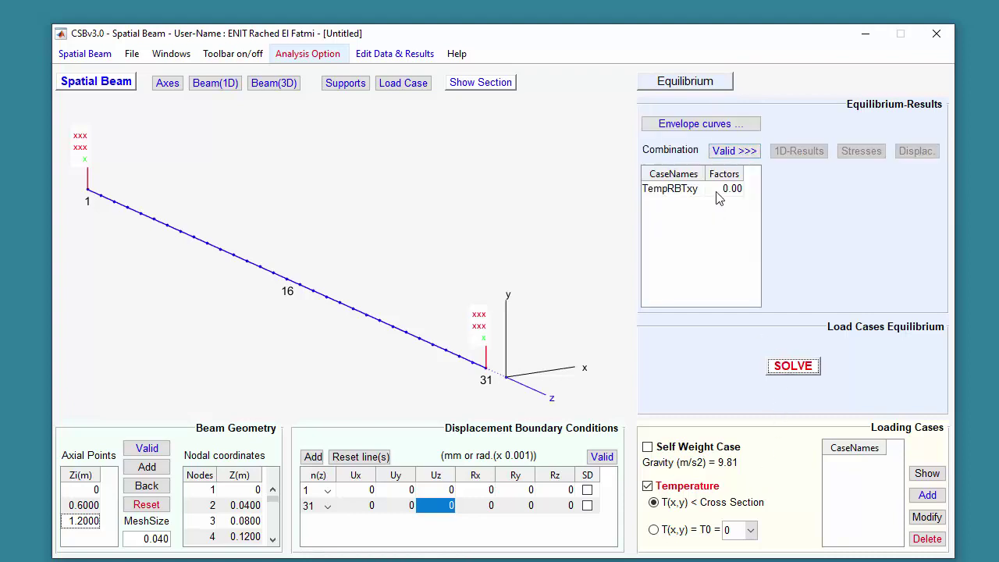
pyautogui.click(718, 190)
pyautogui.write('1')
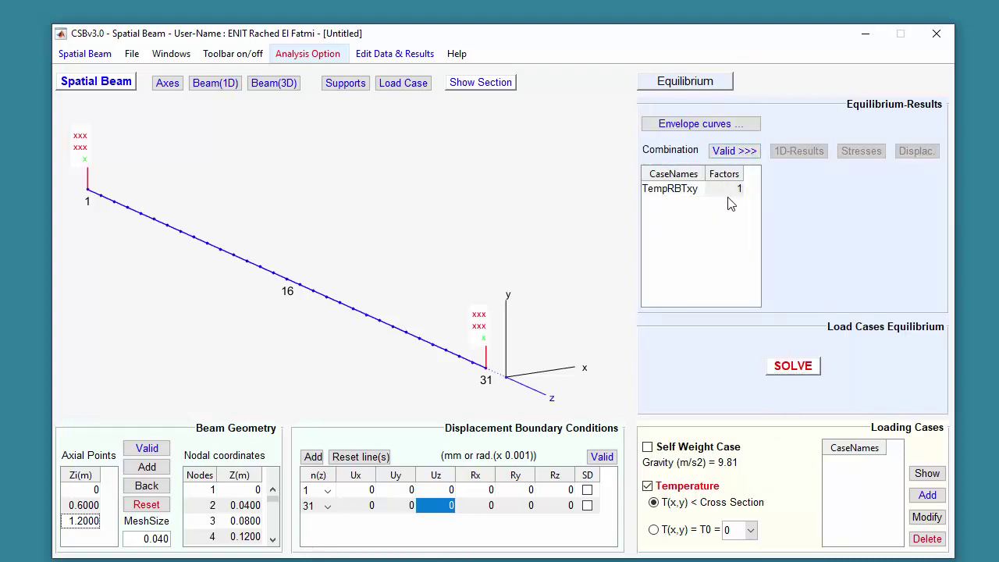
pyautogui.click(742, 152)
pyautogui.click(493, 323)
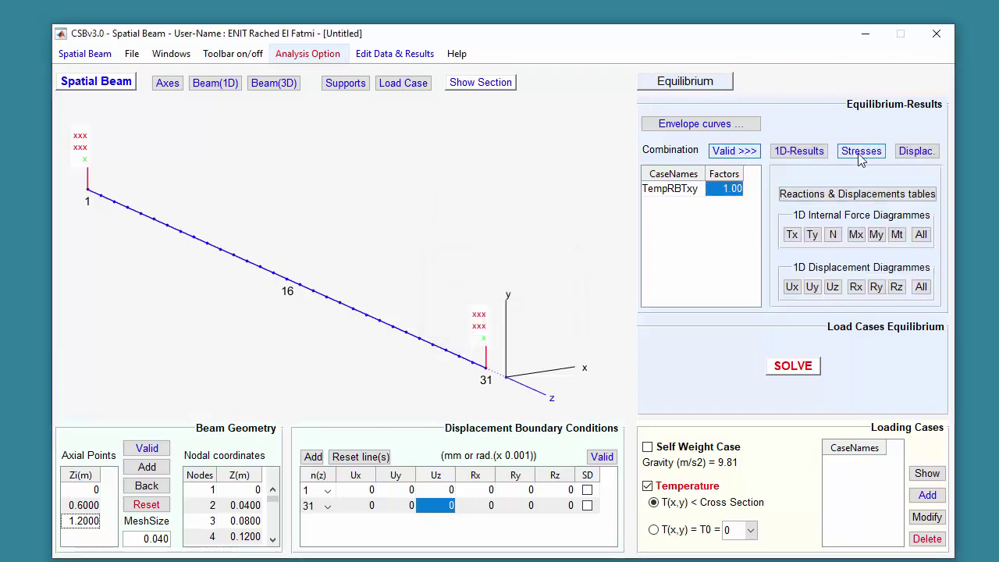
# Display the 3D beam displacement at amplitude 1.00 and close the plot.
pyautogui.click(928, 153)
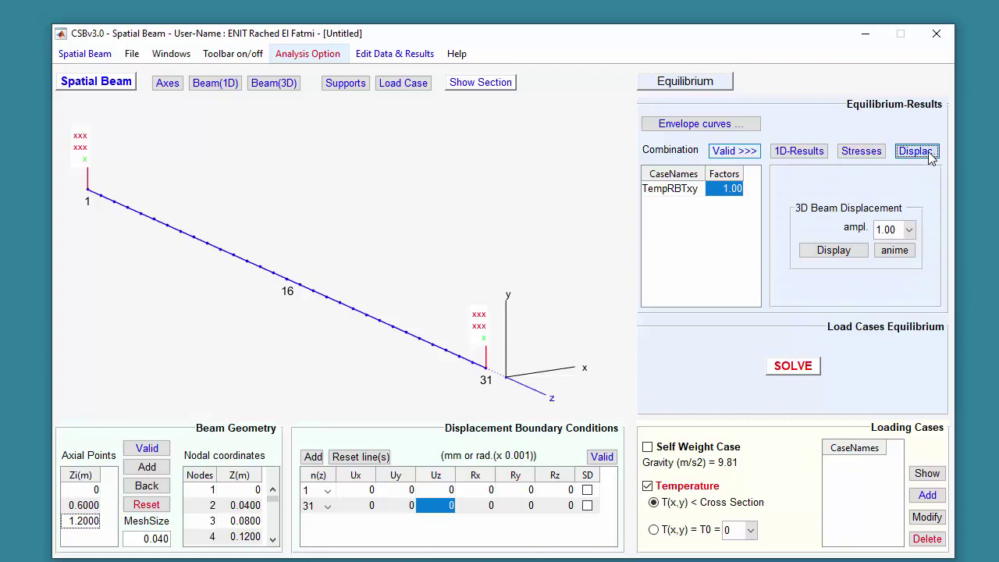
pyautogui.click(851, 250)
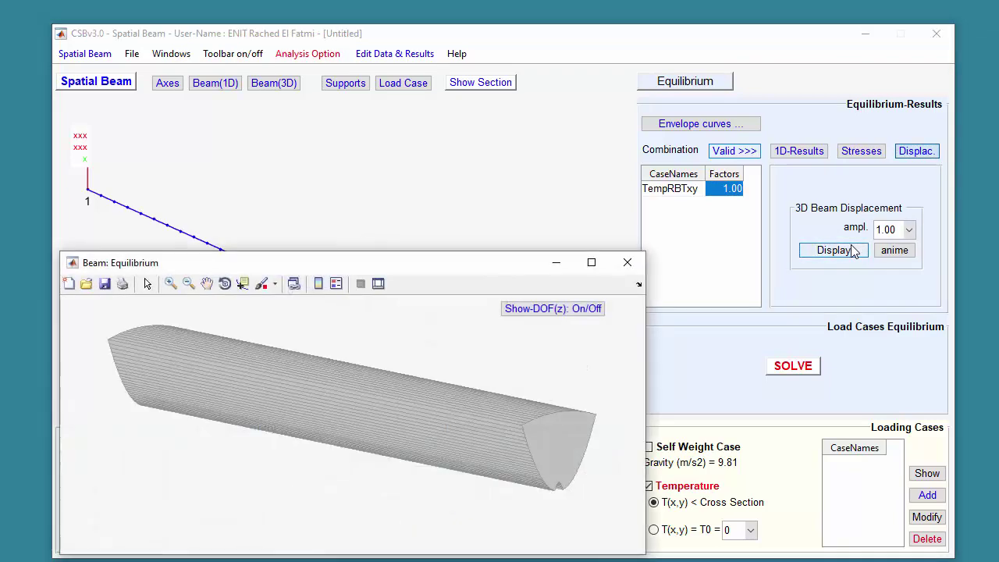
pyautogui.click(627, 264)
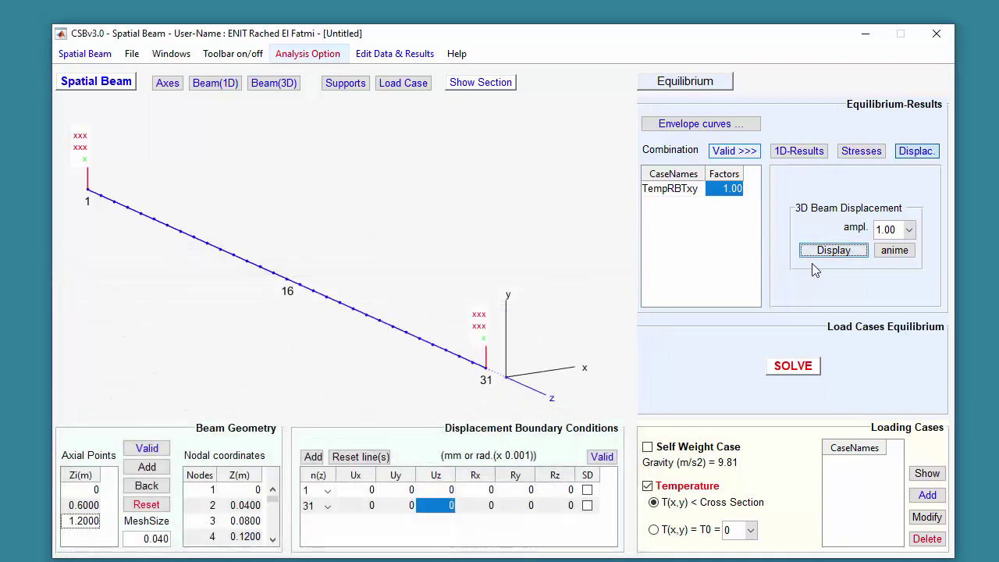
# Set the 3D displacement amplitude to 0.50, display and animate the deformed beam, and close the plot.
pyautogui.click(909, 229)
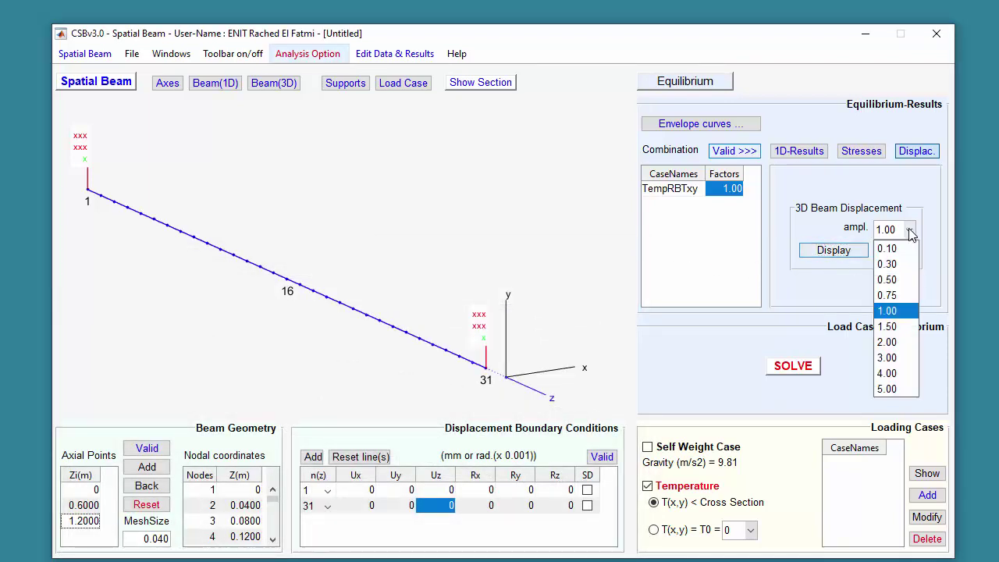
pyautogui.click(897, 281)
pyautogui.click(848, 250)
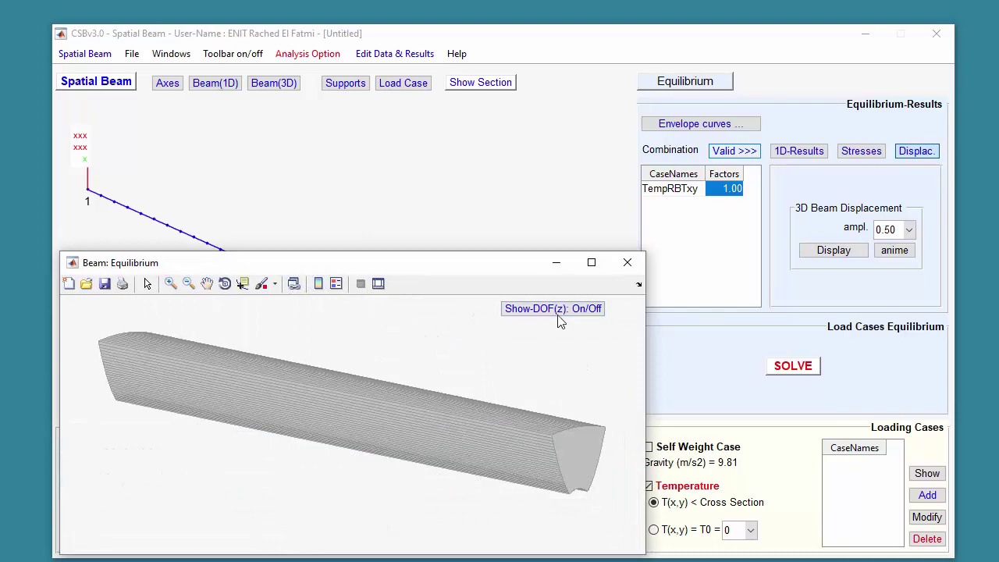
pyautogui.click(890, 250)
pyautogui.moveTo(479, 253); pyautogui.dragTo(442, 113)
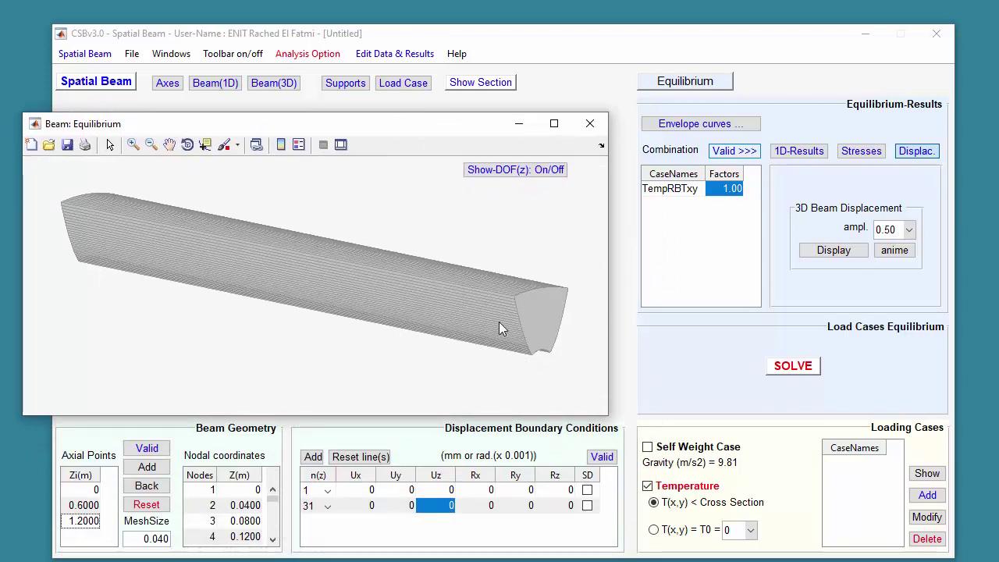
pyautogui.moveTo(464, 125); pyautogui.dragTo(471, 161)
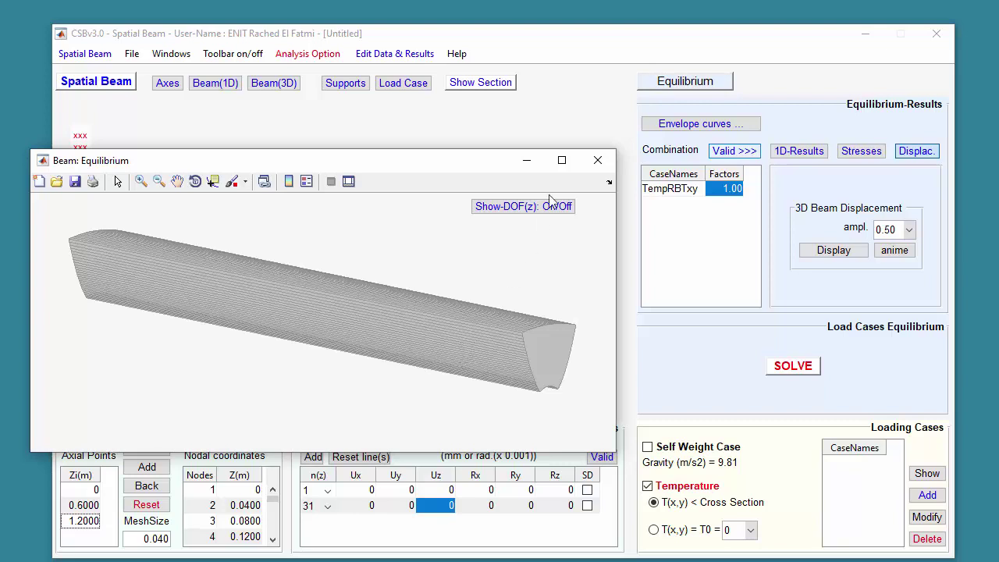
pyautogui.click(597, 160)
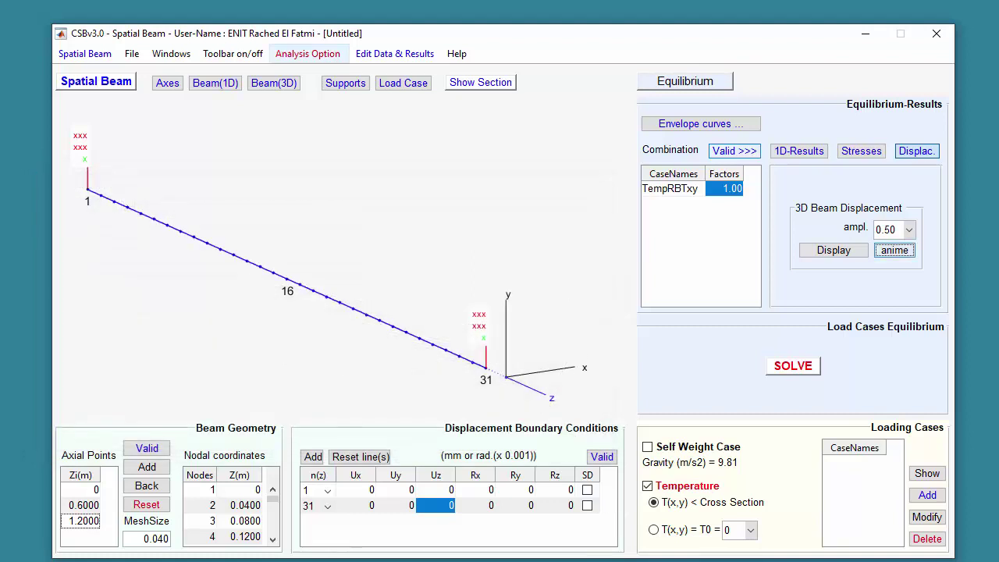
# Enable the SD condition at nodes 1 and 31 and validate the supports, accepting the loss of present results.
pyautogui.click(587, 489)
pyautogui.click(587, 506)
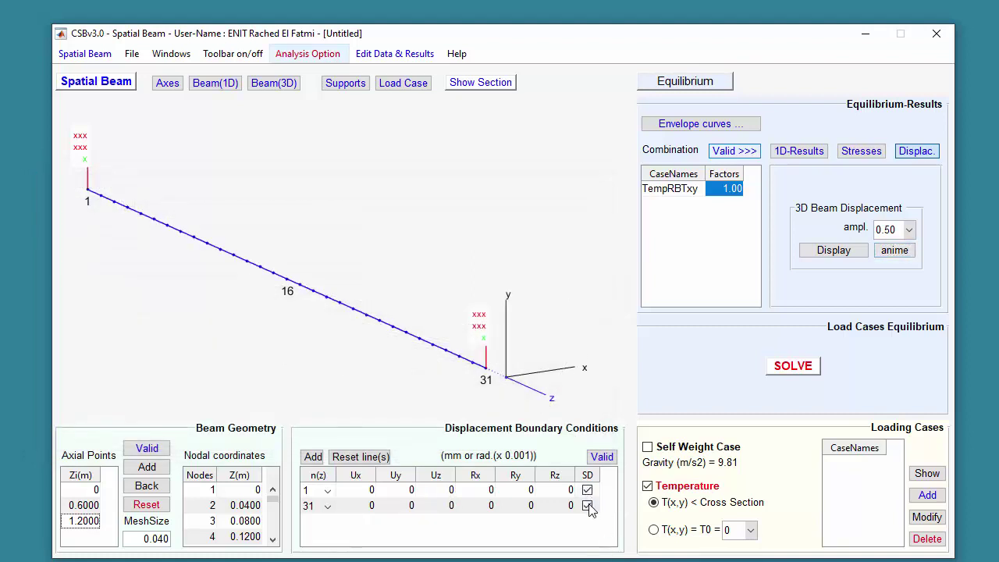
pyautogui.click(601, 457)
pyautogui.click(477, 270)
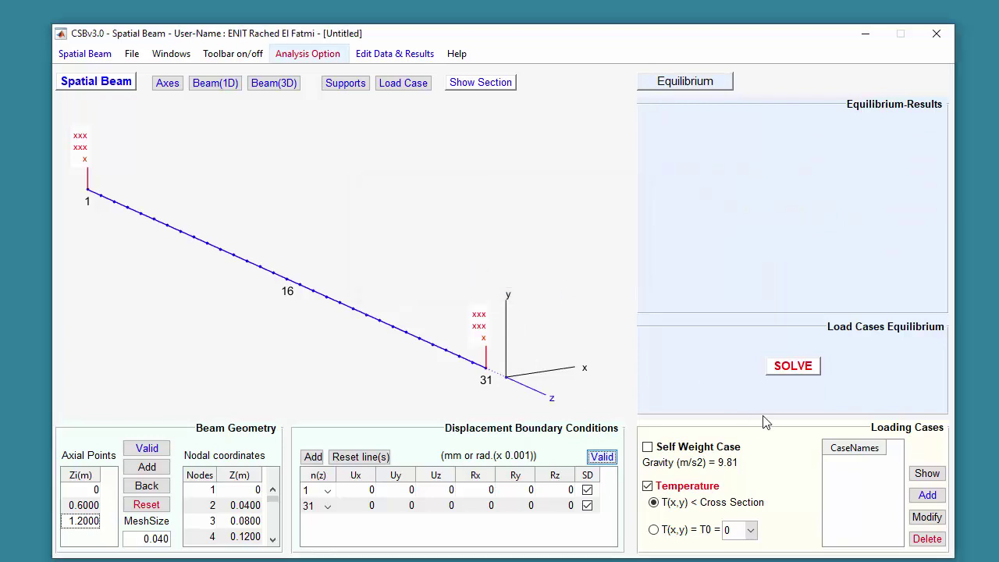
# Solve the equilibrium with the SD-restrained supports and validate the TempRBTxy combination with factor 1.
pyautogui.click(789, 374)
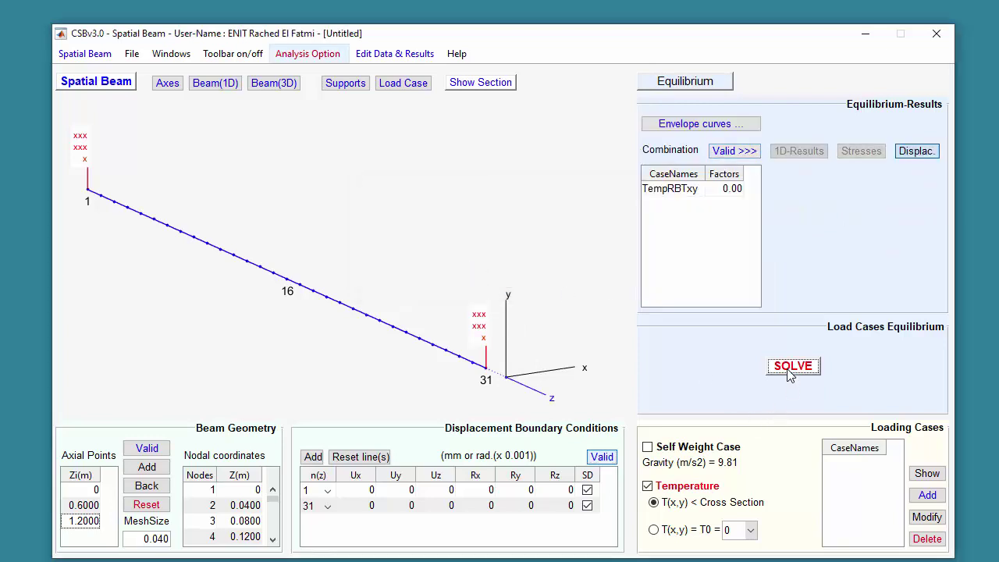
pyautogui.doubleClick(717, 190)
pyautogui.write('1')
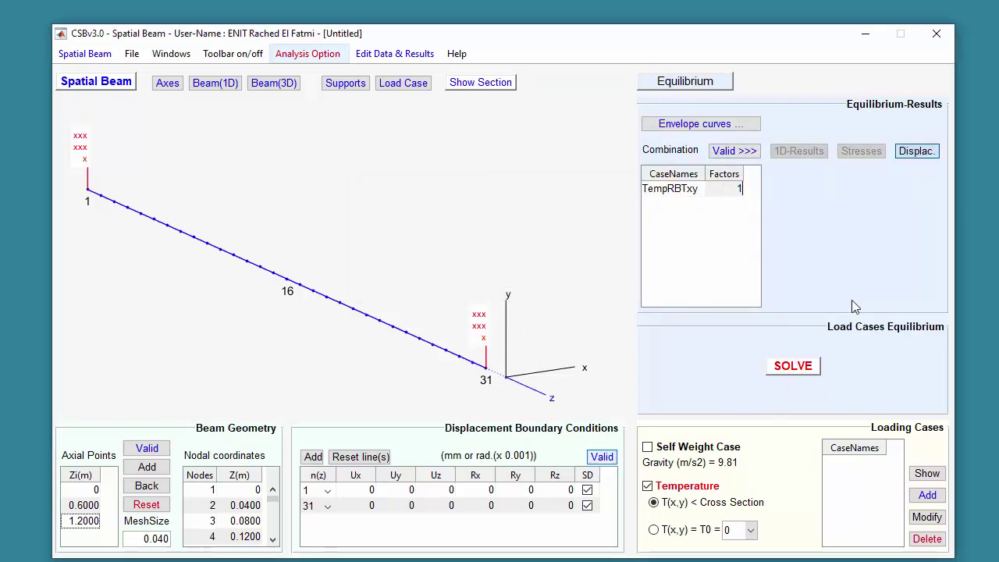
pyautogui.click(740, 154)
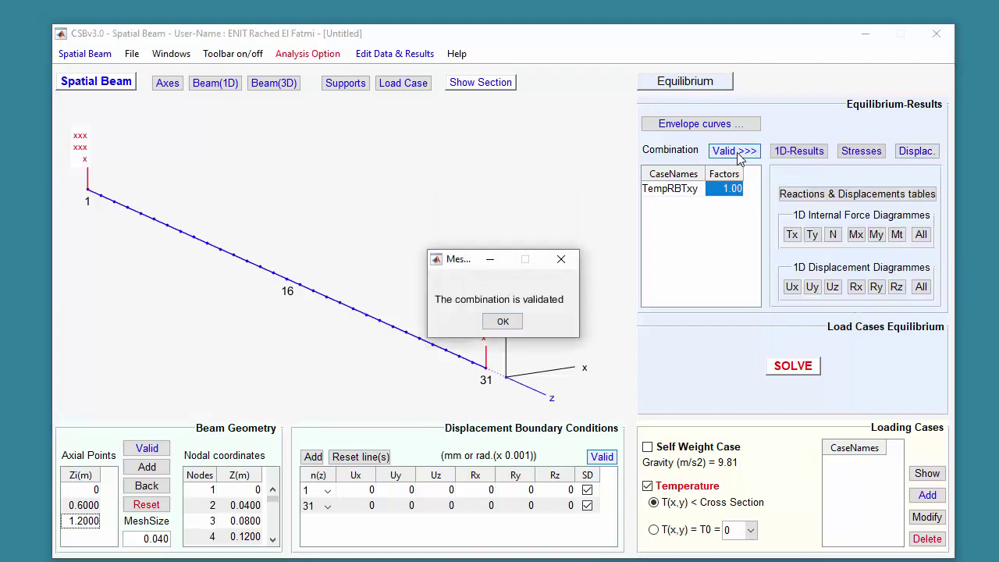
pyautogui.click(502, 322)
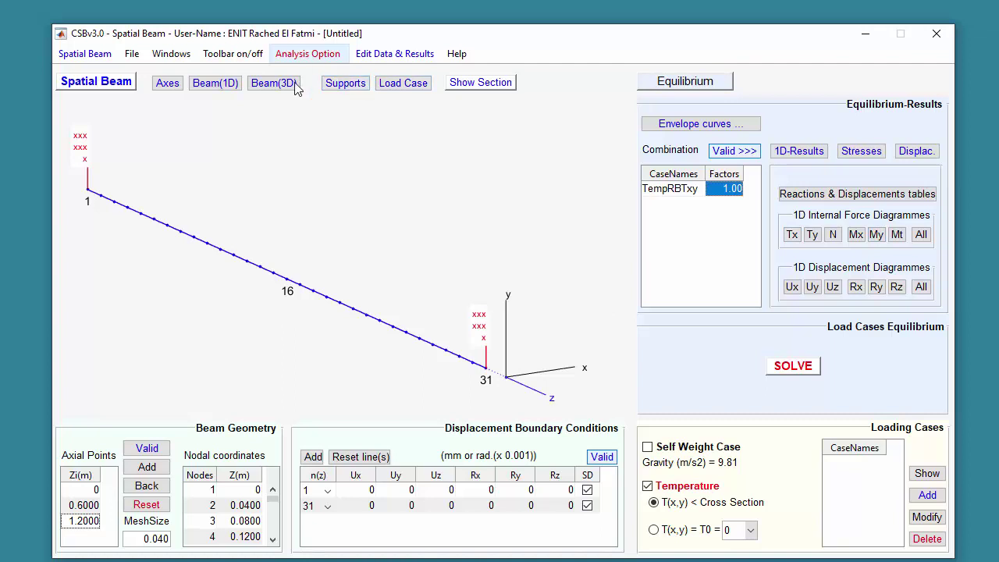
# Show the 3D beam, set the 3D displacement amplitude to 0.50, and display the deformed beam to examine its end sections.
pyautogui.click(345, 82)
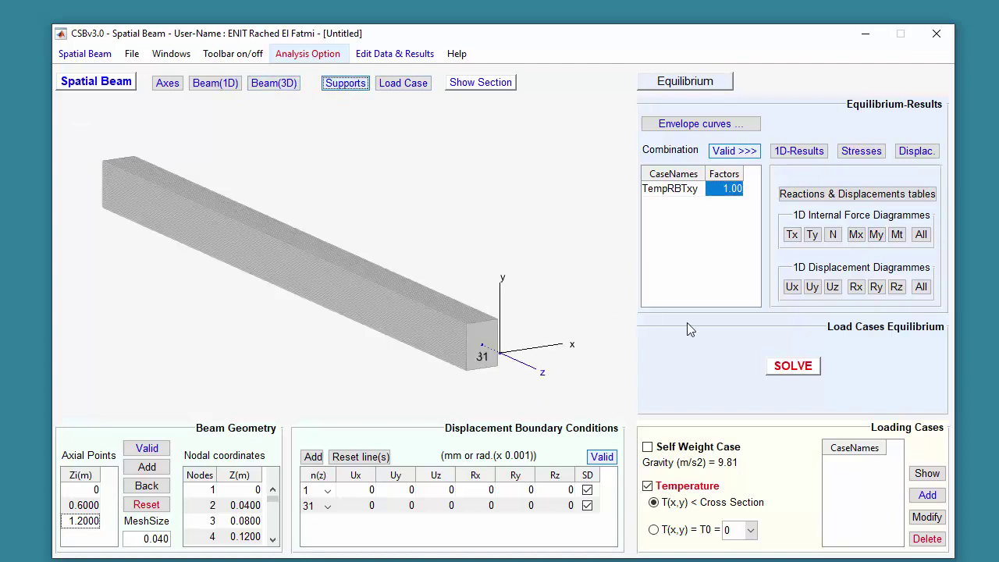
pyautogui.click(913, 153)
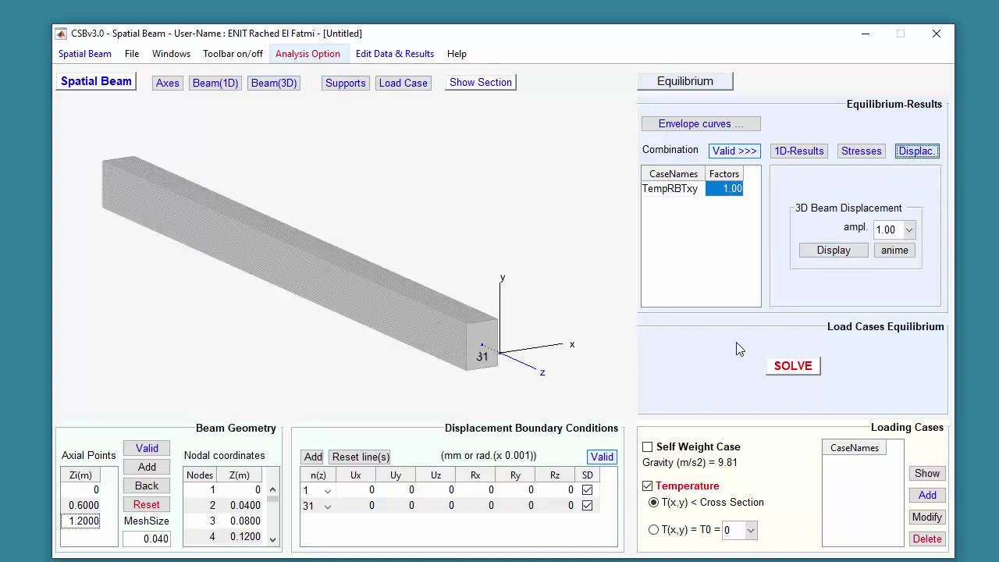
pyautogui.click(909, 229)
pyautogui.click(901, 281)
pyautogui.click(857, 251)
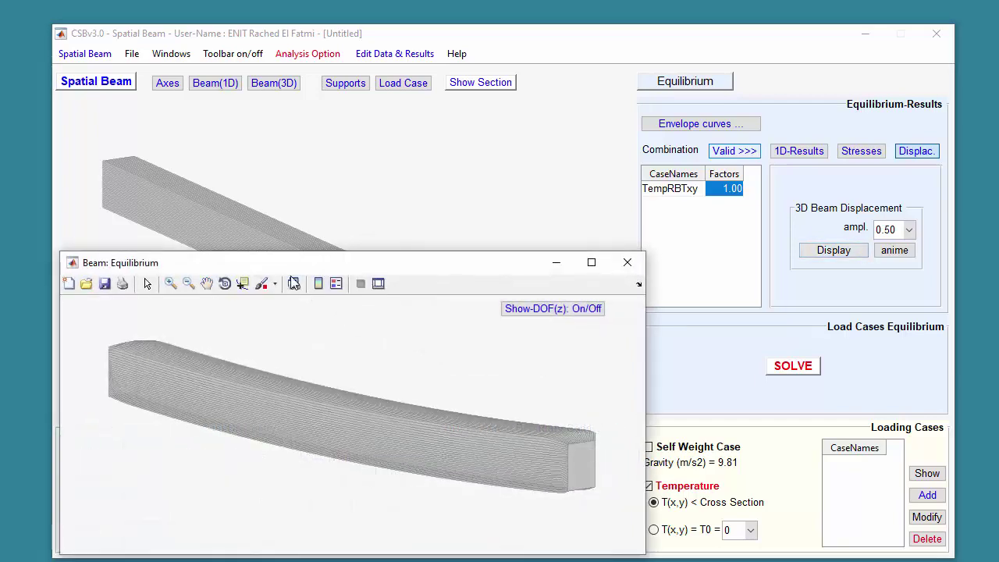
pyautogui.click(225, 283)
pyautogui.moveTo(483, 462)
pyautogui.mouseDown()
pyautogui.moveTo(466, 455)
pyautogui.moveTo(468, 466)
pyautogui.mouseUp()
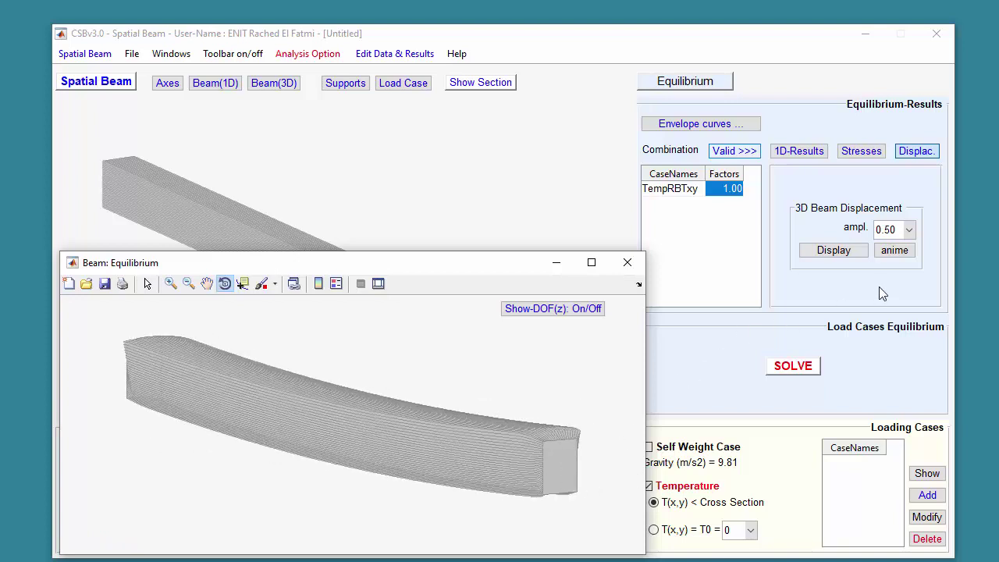
# Animate the deformed beam, inspect its shape from another angle, and close the plot.
pyautogui.click(890, 250)
pyautogui.click(225, 283)
pyautogui.click(225, 283)
pyautogui.moveTo(294, 403)
pyautogui.mouseDown()
pyautogui.moveTo(267, 385)
pyautogui.moveTo(257, 395)
pyautogui.moveTo(280, 392)
pyautogui.mouseUp()
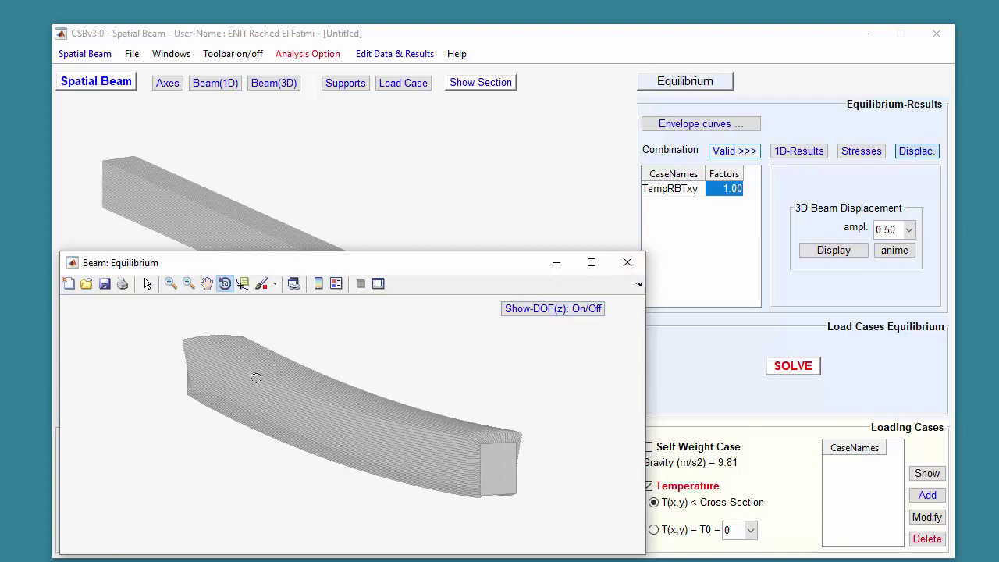
pyautogui.click(625, 265)
# Plot the Szz sectional stress field at z-coordinate 0, examine its extreme values, and close the plot.
pyautogui.click(863, 154)
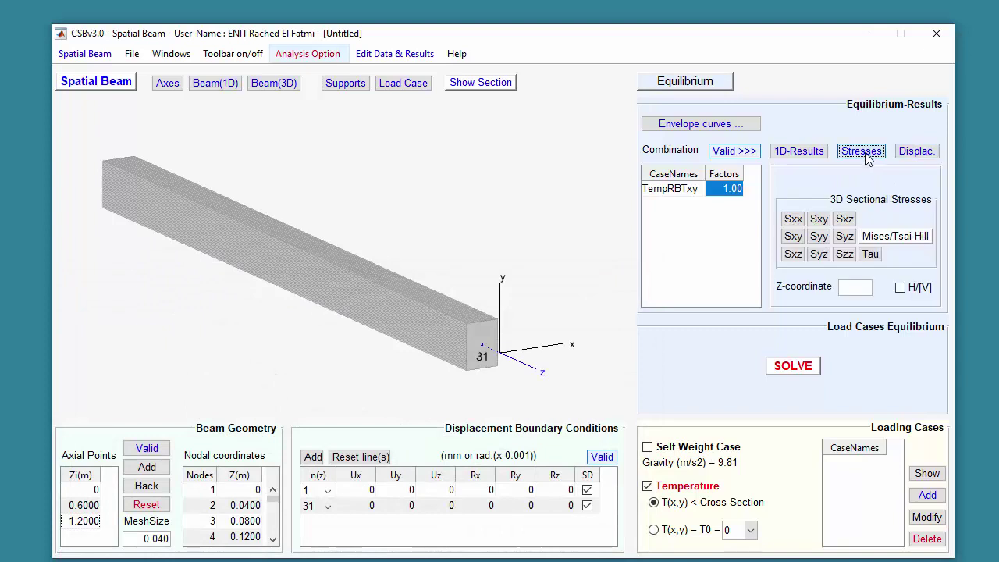
pyautogui.click(854, 287)
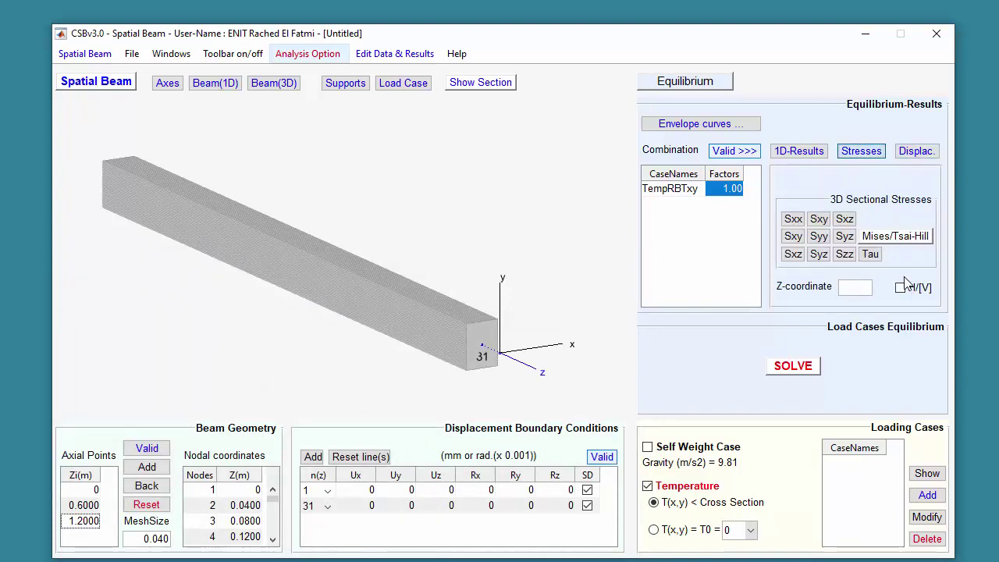
pyautogui.click(845, 255)
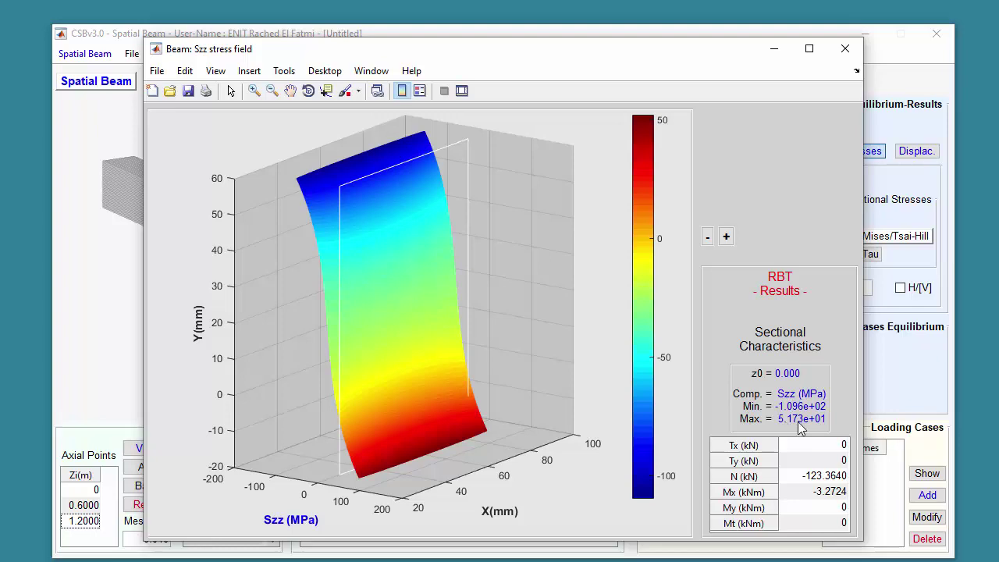
pyautogui.click(844, 49)
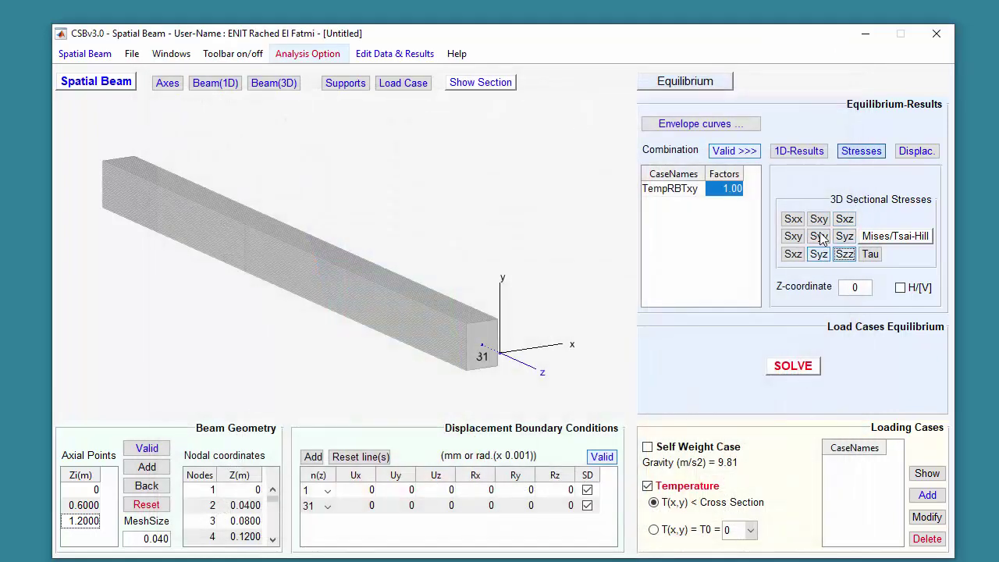
# Plot the Sxx and Syy sectional stress fields at z-coordinate 0 in turn, closing each plot after viewing.
pyautogui.click(794, 220)
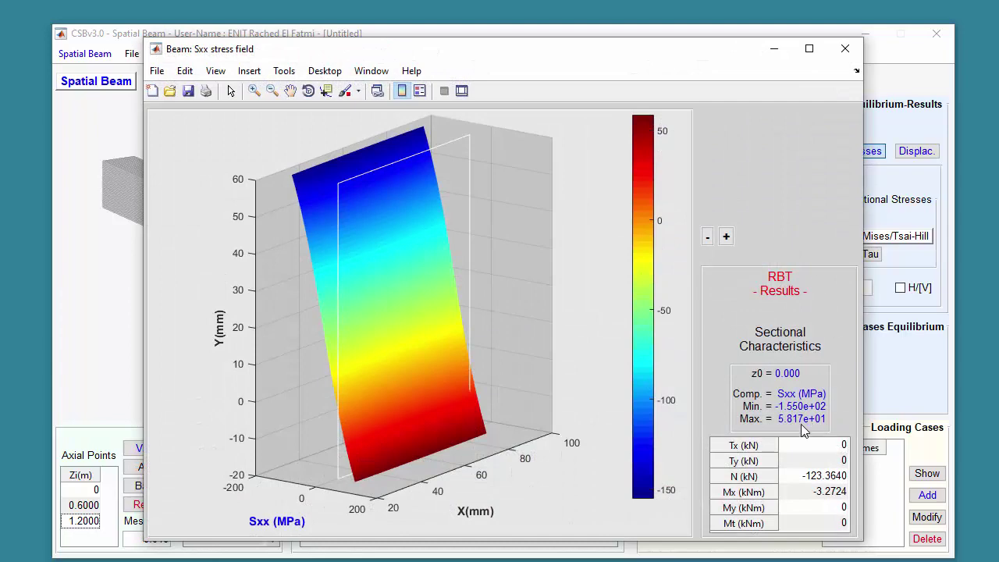
pyautogui.click(844, 48)
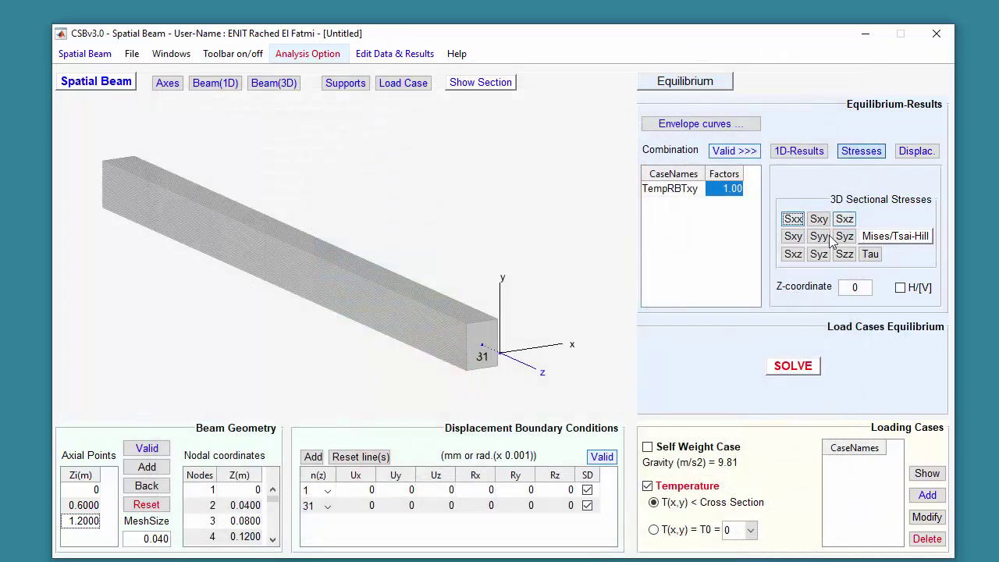
pyautogui.click(819, 236)
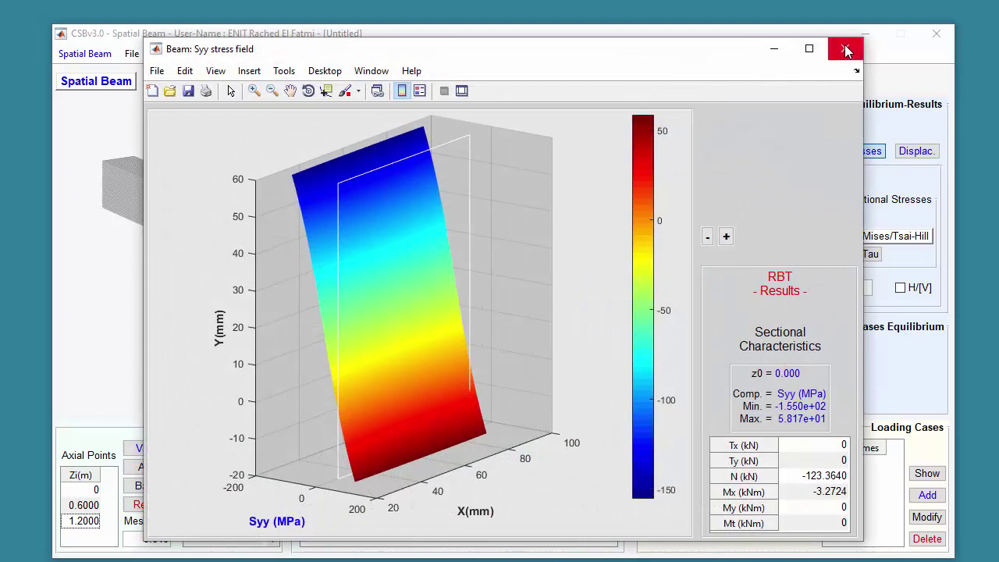
pyautogui.click(846, 50)
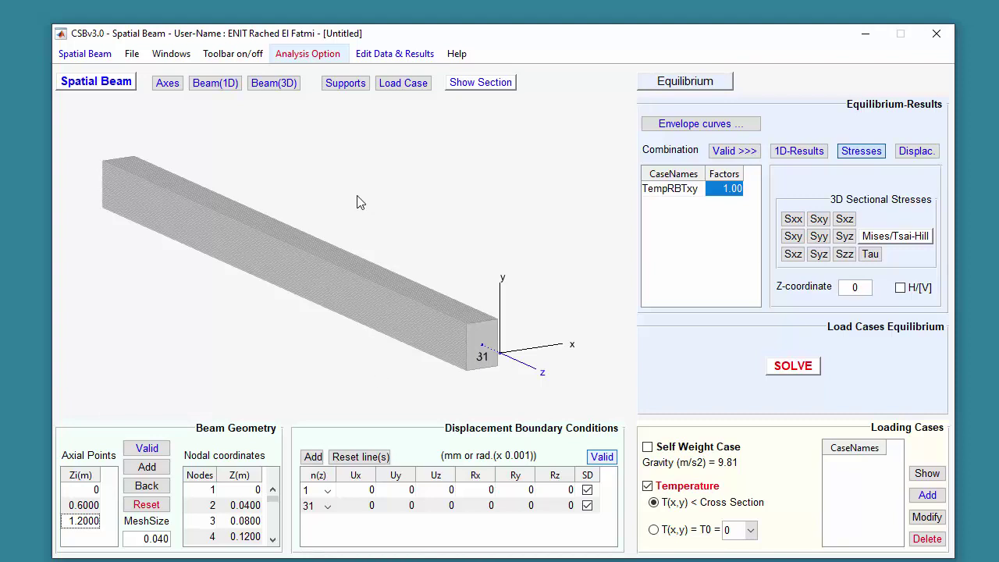
# Close the current spatial beam without saving it.
pyautogui.click(132, 54)
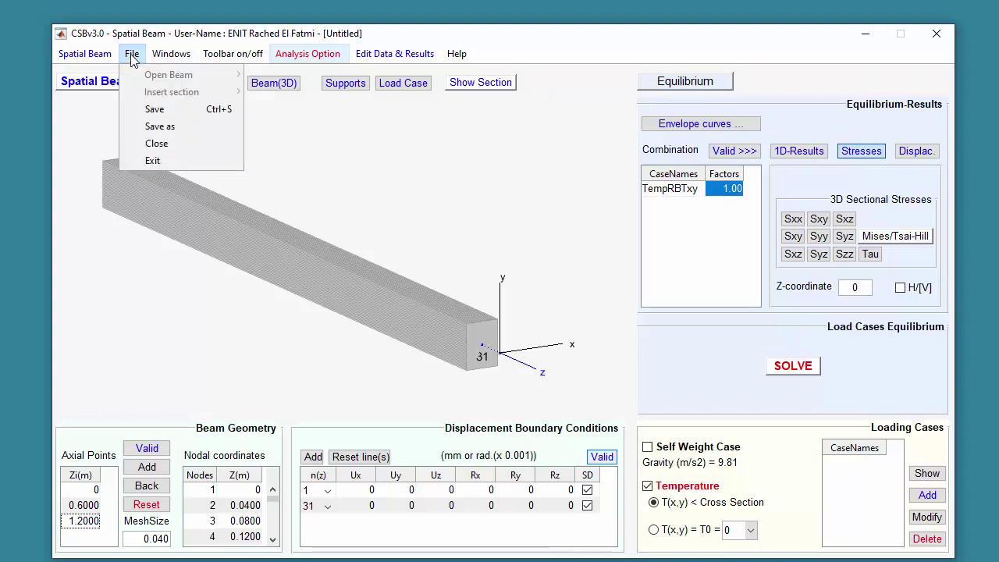
pyautogui.click(160, 146)
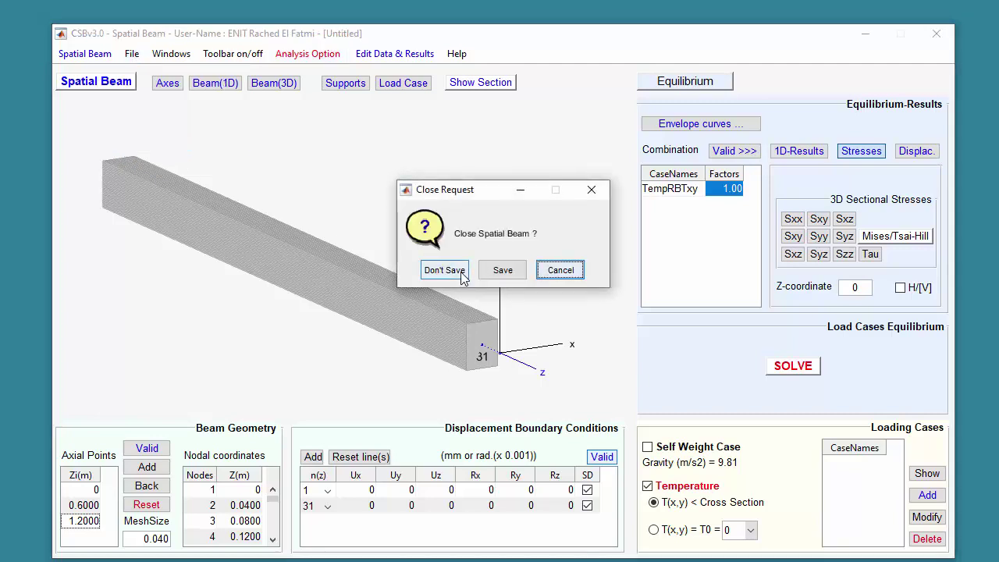
pyautogui.click(461, 274)
# Insert the steel-concrete composite section from the CrossSections folder into the new spatial beam.
pyautogui.click(132, 54)
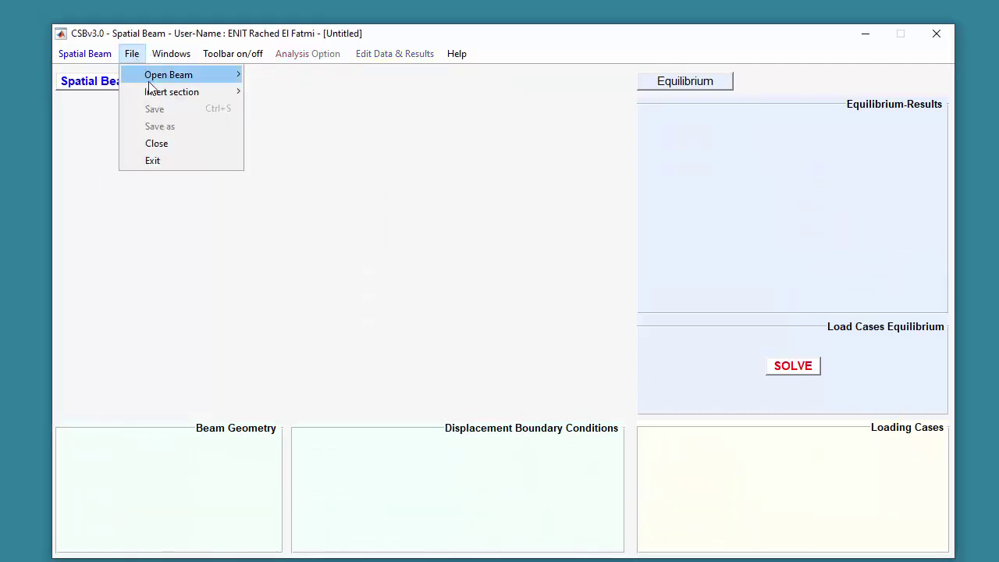
pyautogui.moveTo(179, 92)
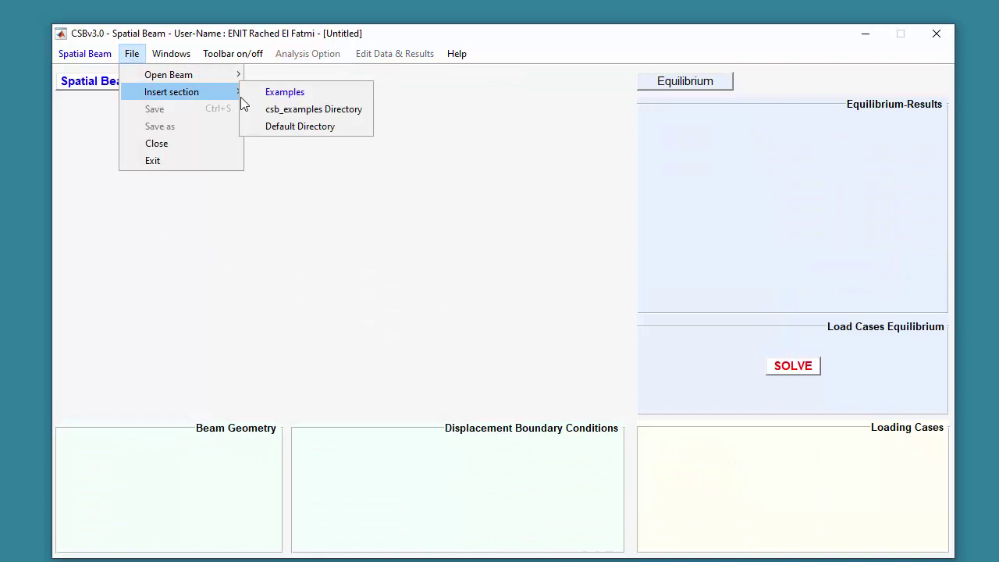
pyautogui.click(300, 126)
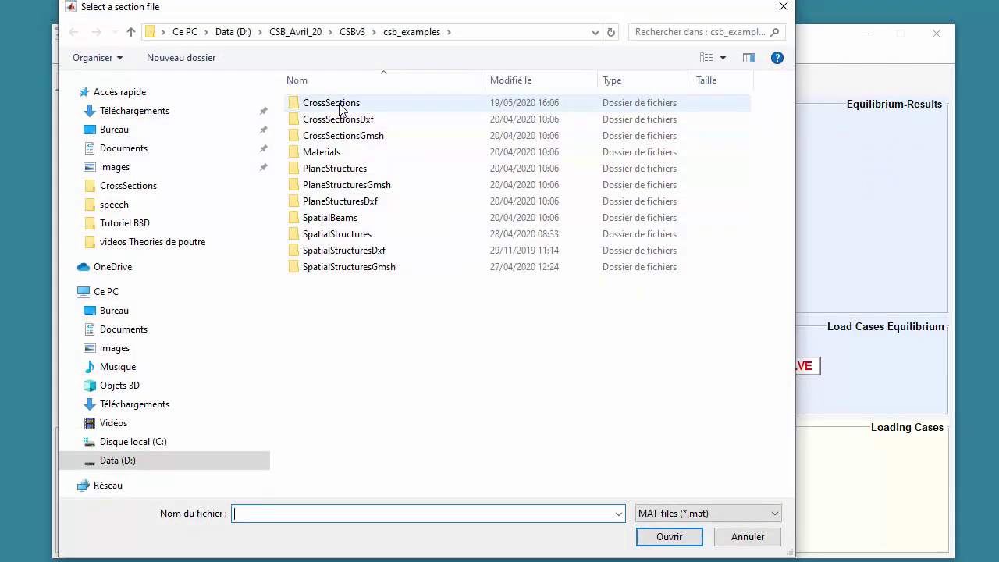
pyautogui.doubleClick(339, 111)
pyautogui.doubleClick(351, 136)
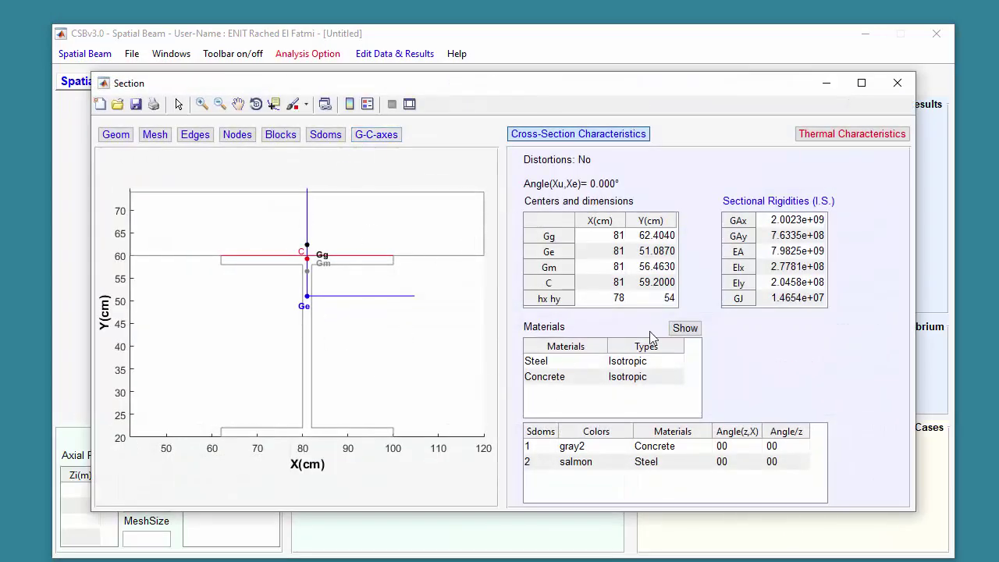
# Review the composite section's thermal solution T(x,y) and its cross-section characteristics, and close the section window.
pyautogui.click(863, 138)
pyautogui.click(757, 271)
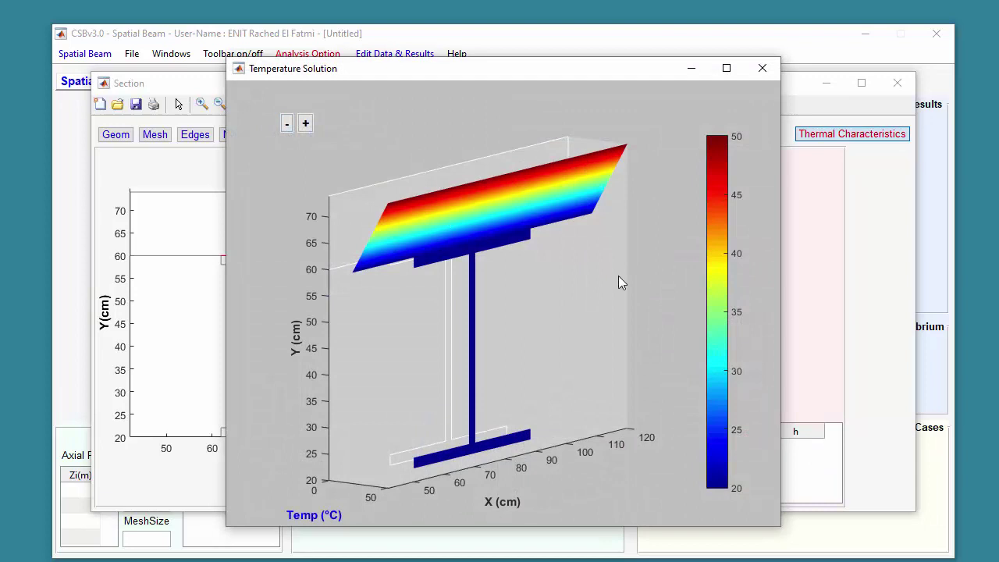
pyautogui.click(765, 72)
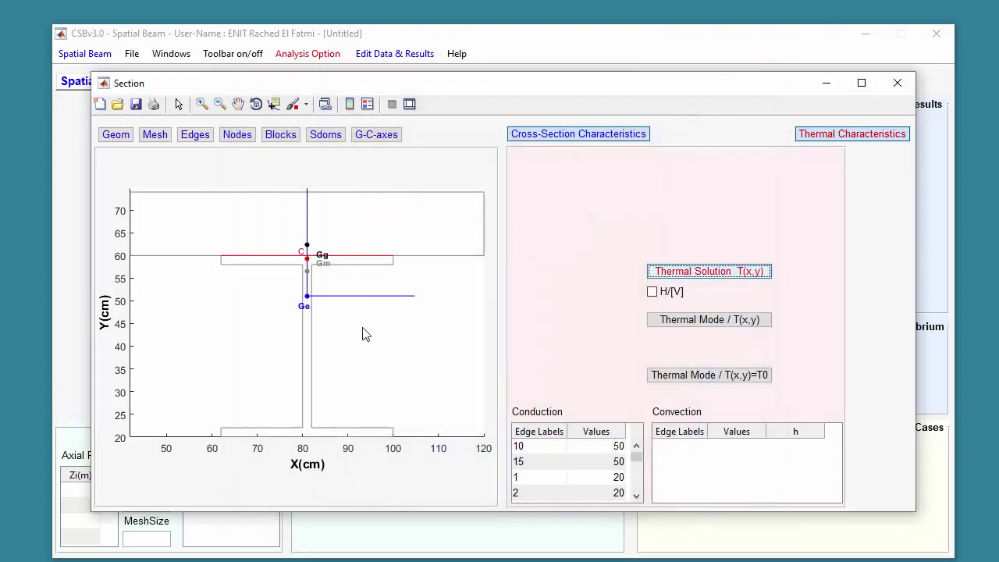
pyautogui.click(554, 137)
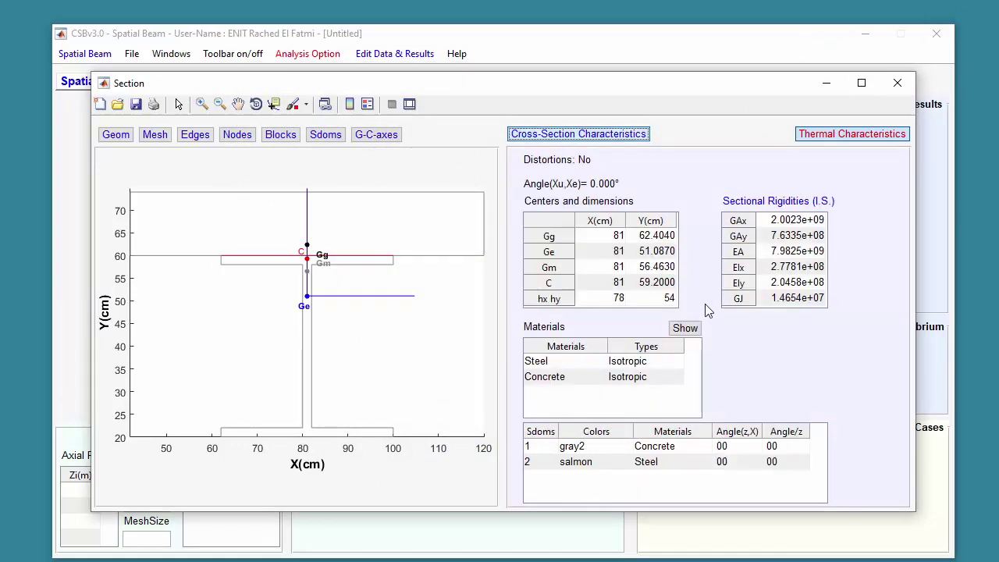
pyautogui.click(897, 83)
# Define the beam's axial points at 0, 3.5 and 7 m and validate the geometry.
pyautogui.click(88, 494)
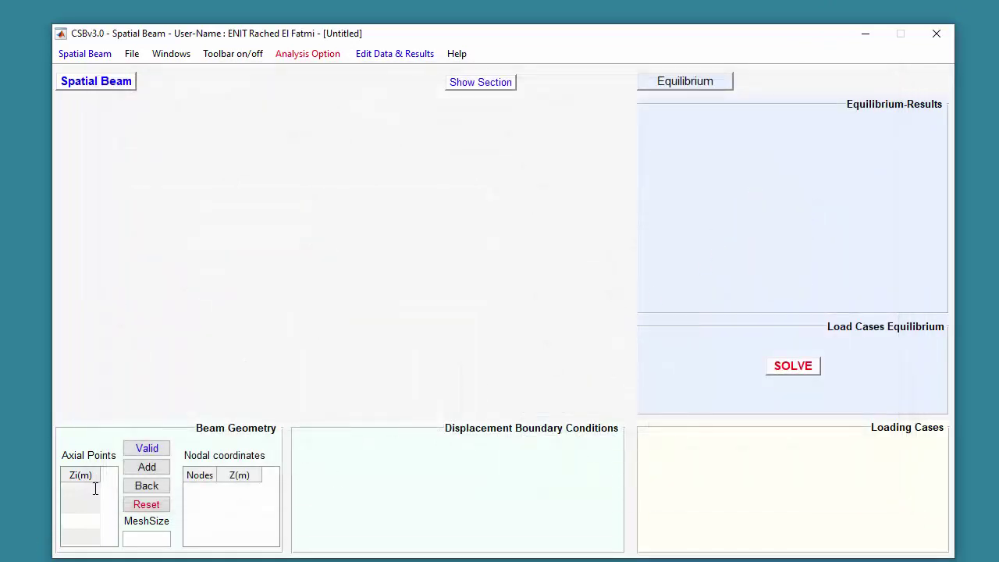
pyautogui.write('0')
pyautogui.click(87, 505)
pyautogui.write('3.5')
pyautogui.click(99, 519)
pyautogui.click(149, 449)
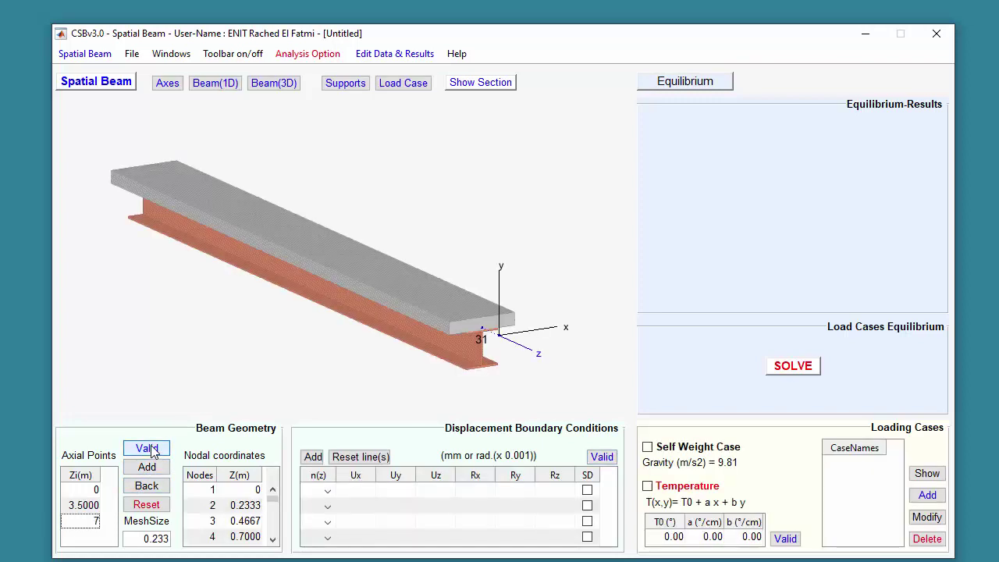
# Restrain node 1 by setting Ux, Uy, Uz and Rz to 0.
pyautogui.click(327, 490)
pyautogui.scroll(8, 312, 409)
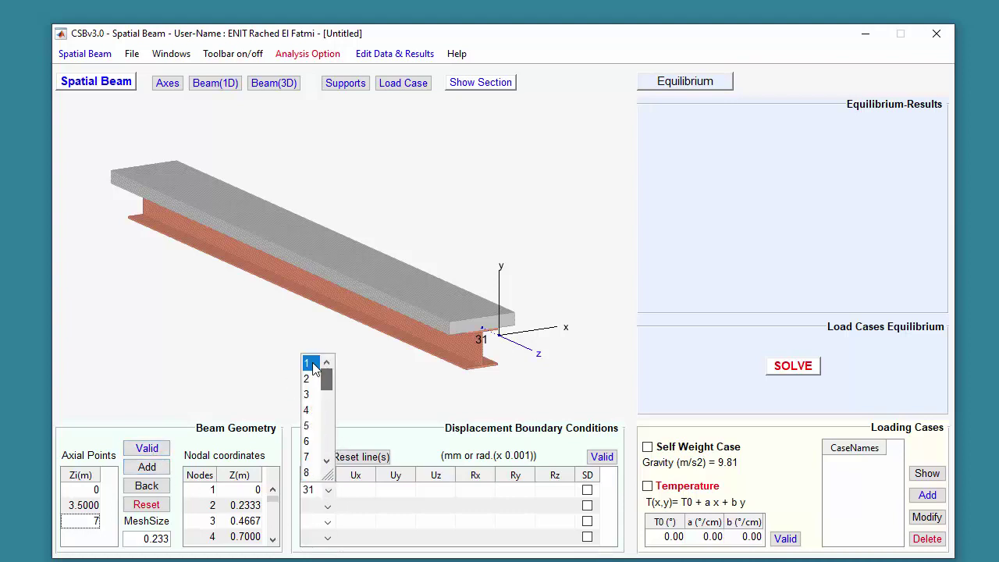
pyautogui.click(309, 363)
pyautogui.click(356, 490)
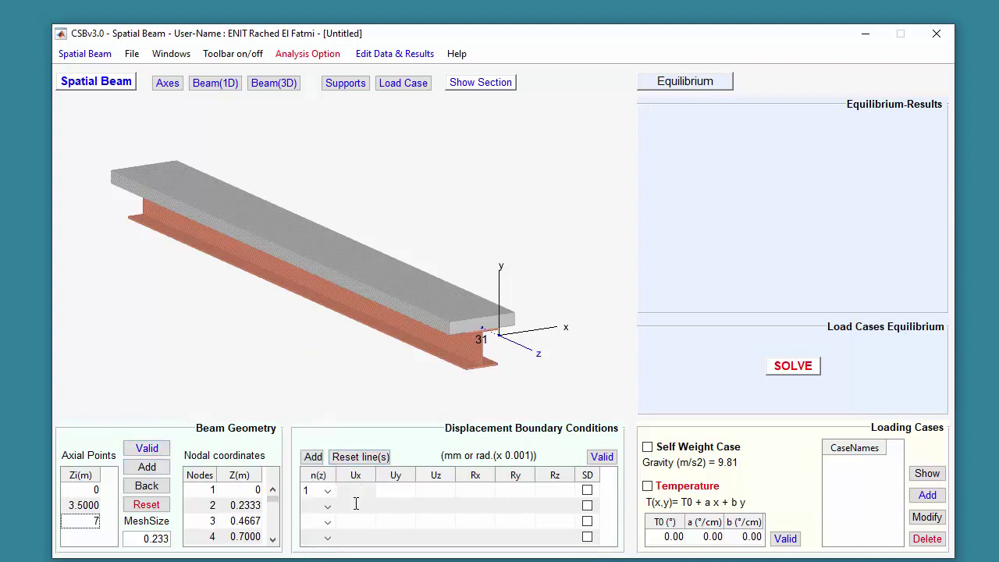
pyautogui.write('0')
pyautogui.click(396, 492)
pyautogui.write('0')
pyautogui.click(435, 490)
pyautogui.write('0')
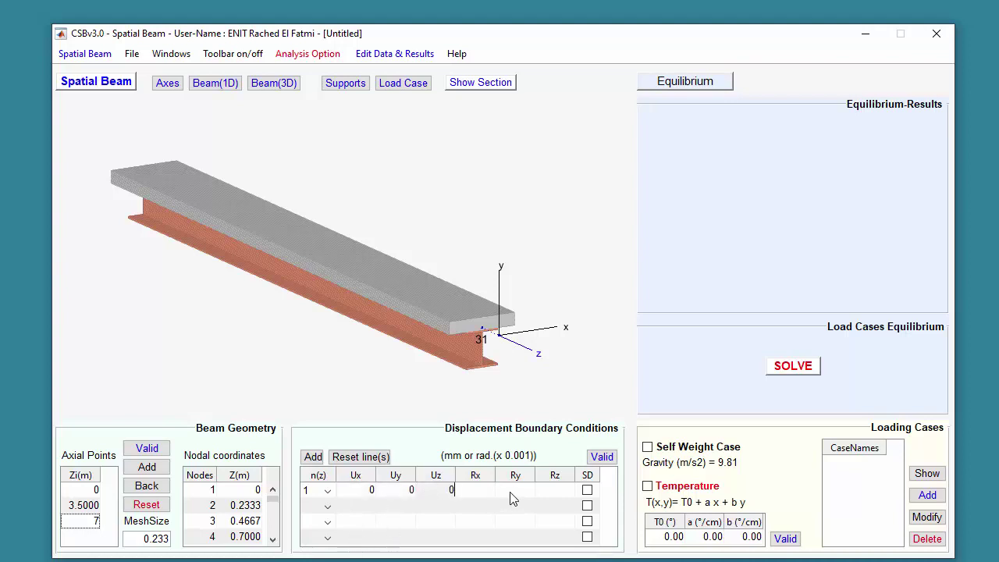
pyautogui.click(554, 490)
pyautogui.write('0')
# Restrain node 31 with Ux and Uy set to 0 and validate the displacement boundary conditions.
pyautogui.click(328, 508)
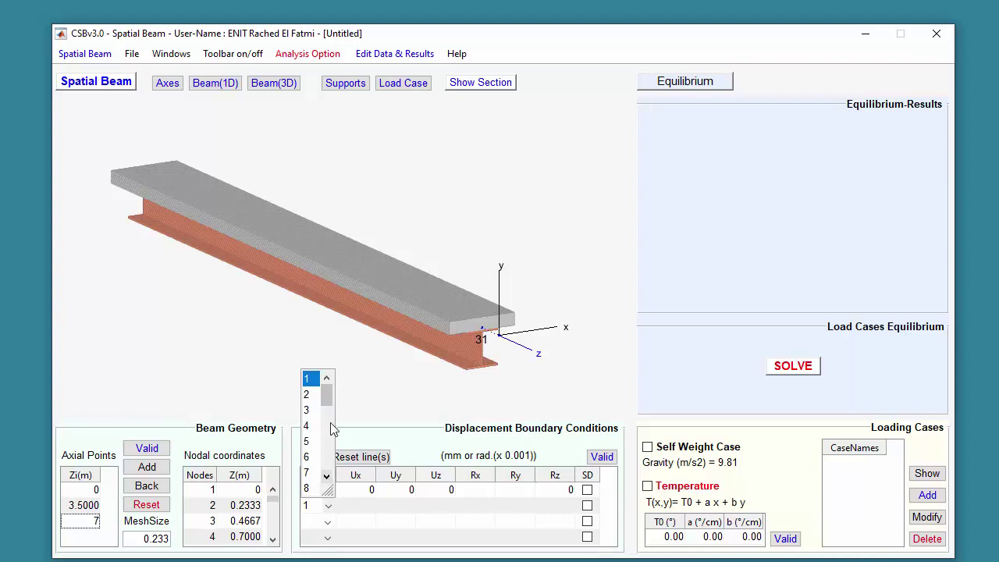
pyautogui.moveTo(328, 393); pyautogui.dragTo(318, 485)
pyautogui.click(310, 487)
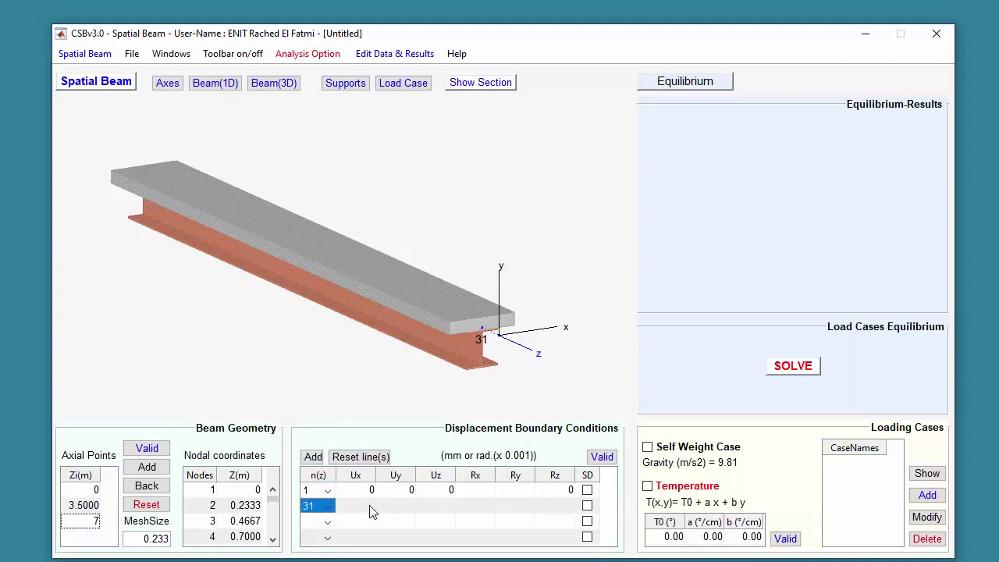
pyautogui.click(601, 457)
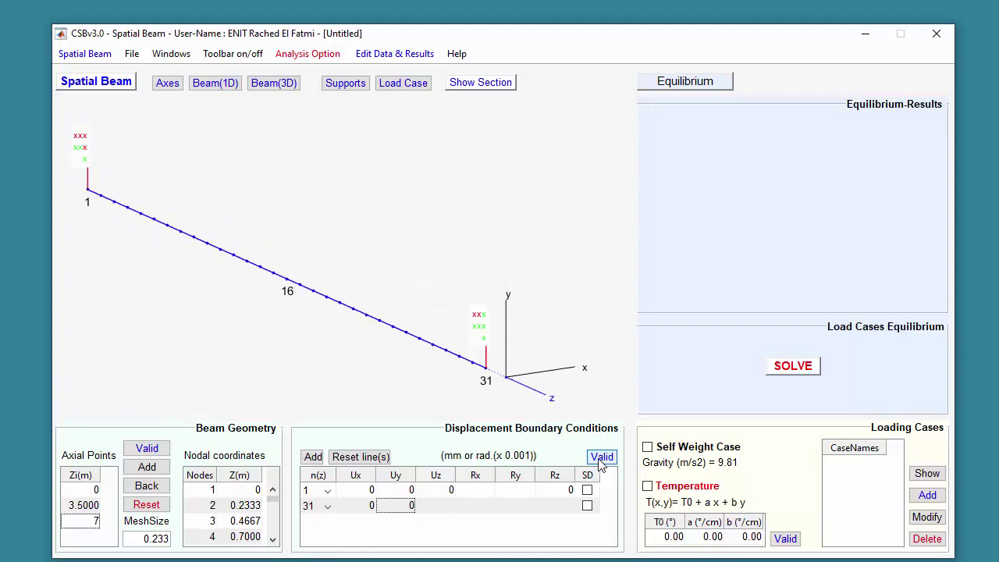
# Enable the Temperature load using RBT (Refined Beam Theory), with the T(x,y) distribution taken from the cross section.
pyautogui.click(647, 486)
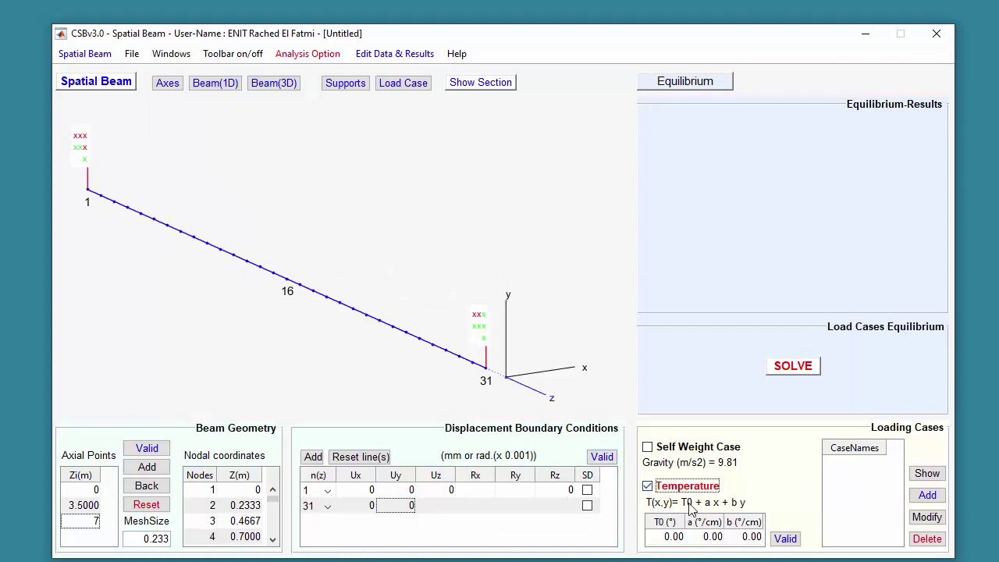
pyautogui.click(307, 53)
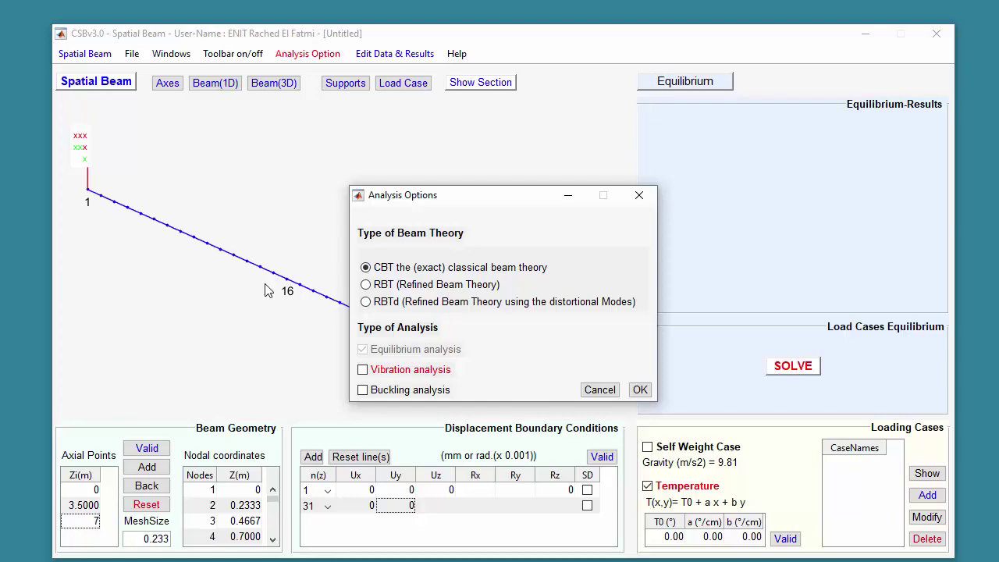
pyautogui.click(366, 285)
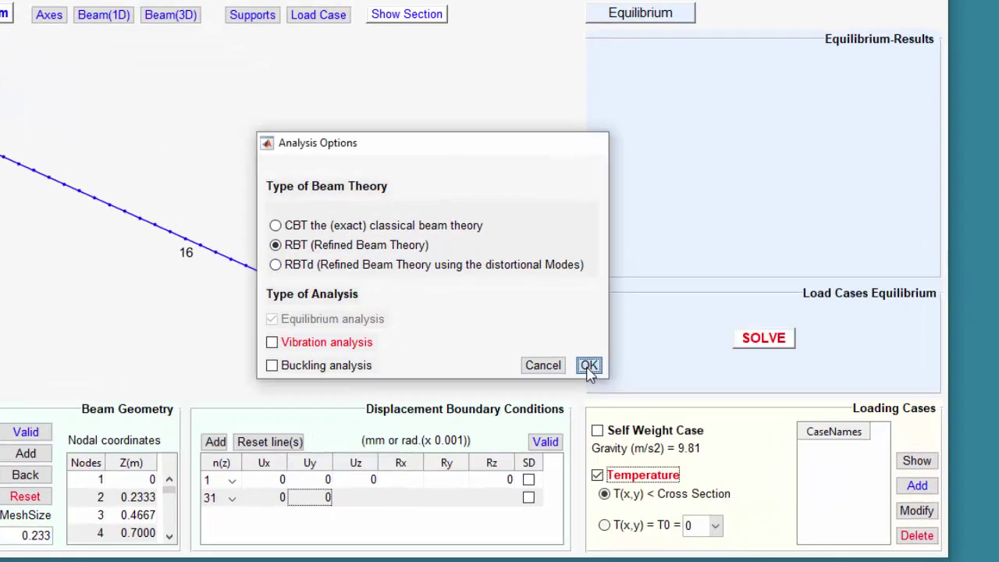
pyautogui.click(639, 391)
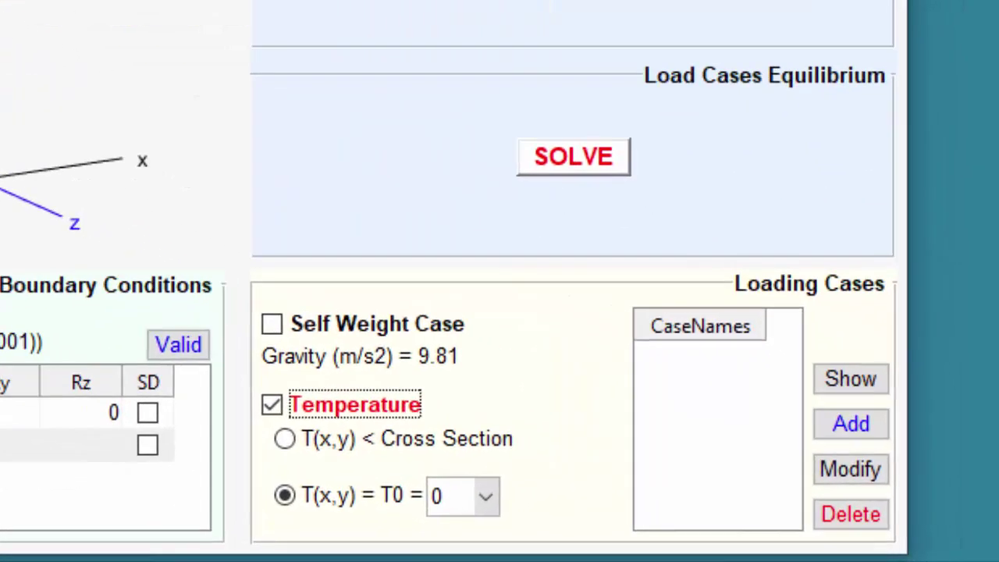
pyautogui.click(290, 440)
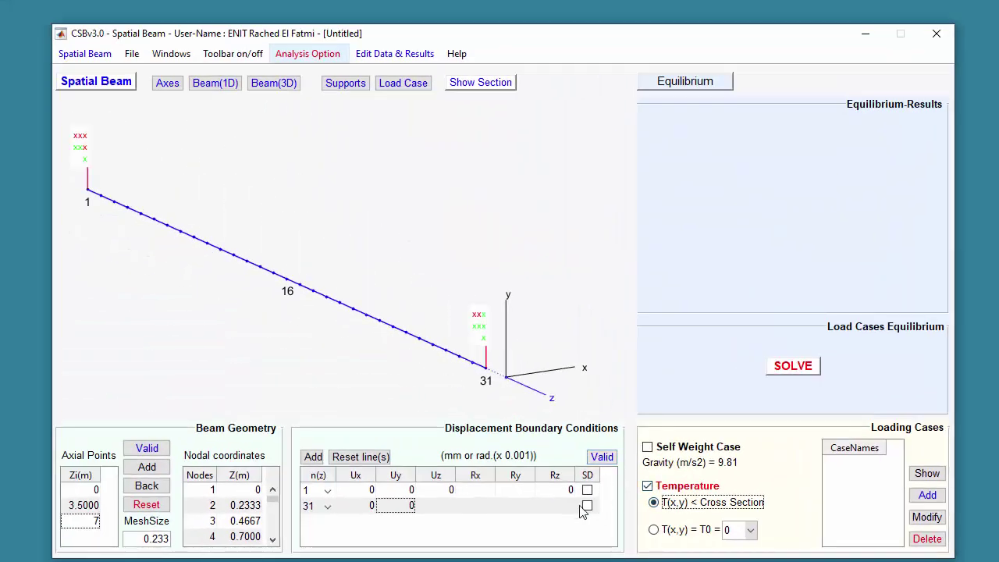
# Solve the load case equilibrium and validate the combination with a factor of 1 for the temperature case.
pyautogui.click(789, 367)
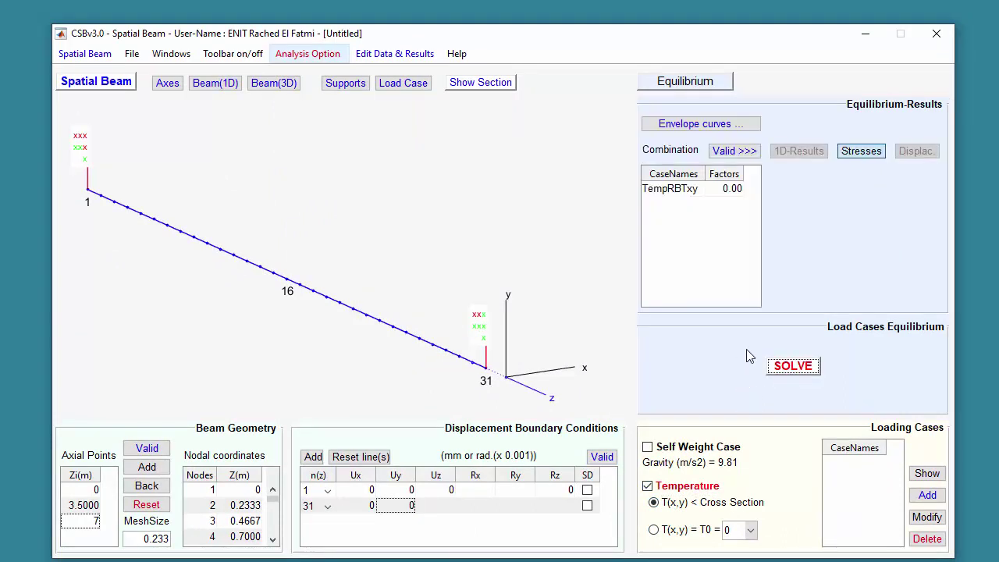
pyautogui.doubleClick(722, 192)
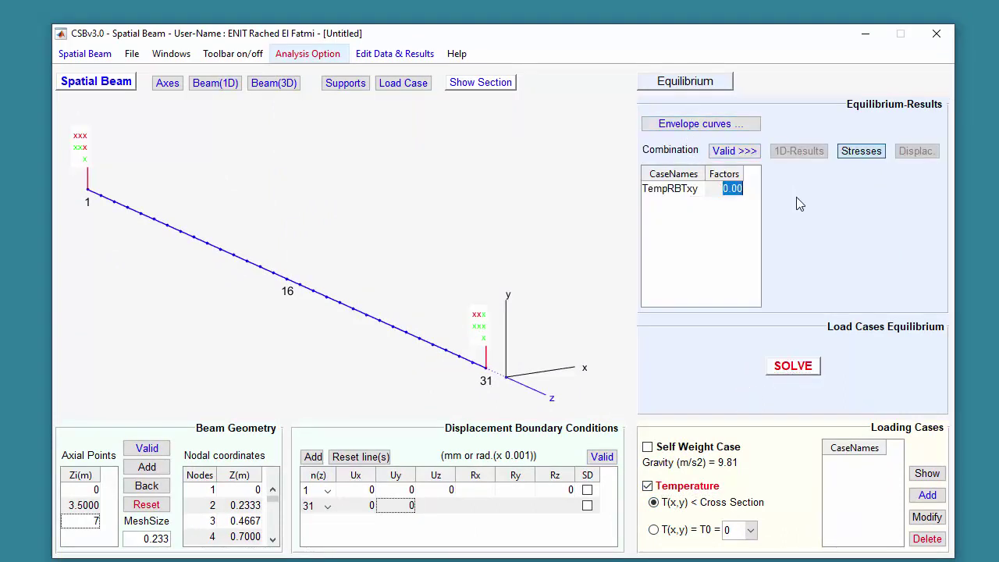
pyautogui.write('1')
pyautogui.click(733, 151)
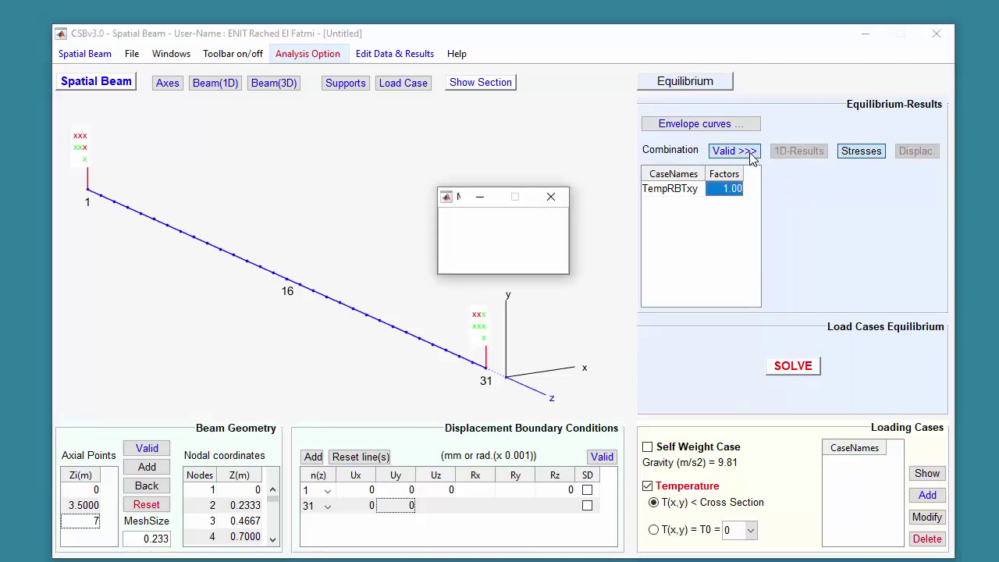
pyautogui.click(502, 321)
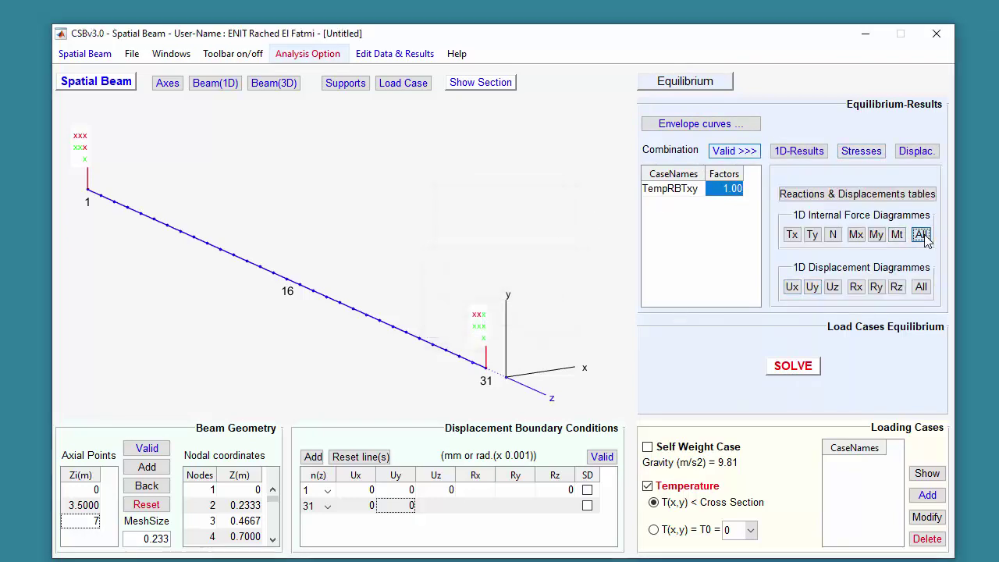
# Display all 1D internal force diagrams of the temperature case and close them.
pyautogui.click(921, 234)
pyautogui.click(895, 82)
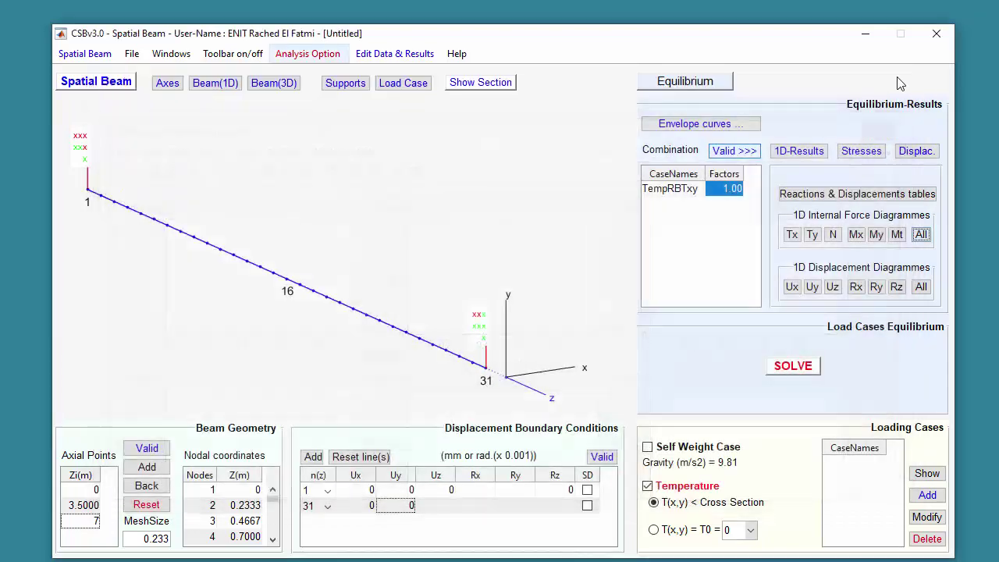
# Plot the Szz sectional stress field at the Z-coordinate 3.5.
pyautogui.click(858, 151)
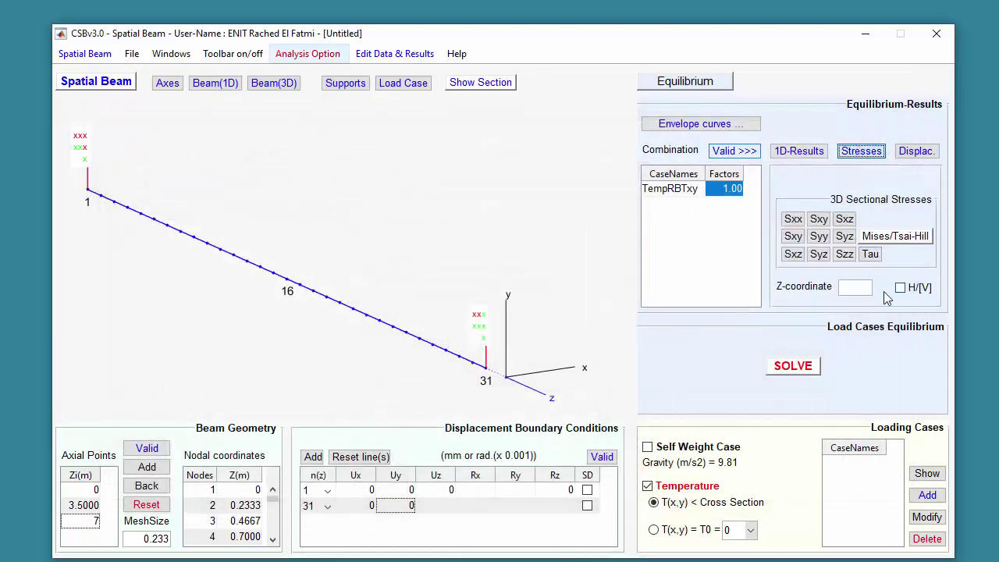
pyautogui.click(855, 287)
pyautogui.write('0.6')
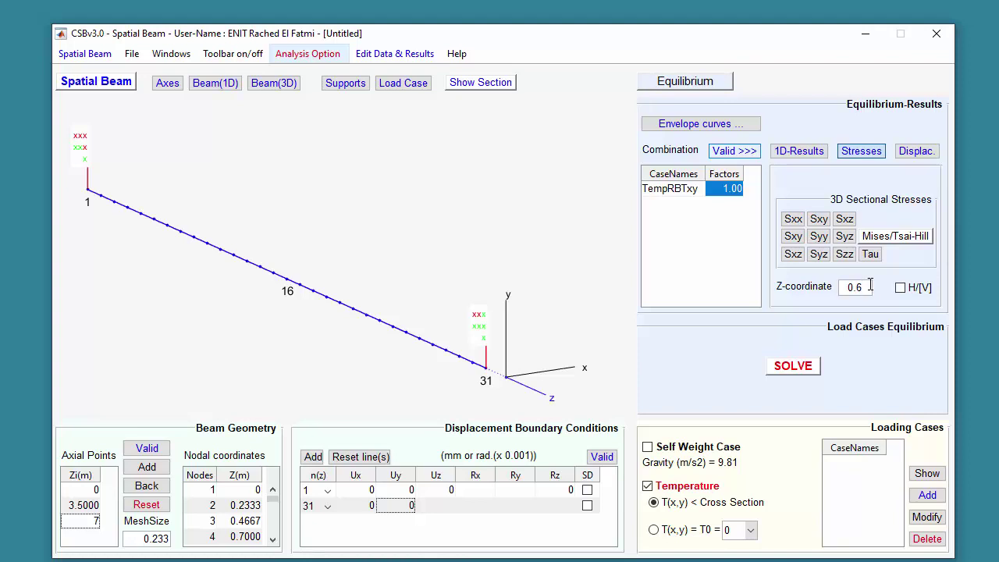
pyautogui.press('BackSpace')
pyautogui.press('BackSpace')
pyautogui.press('BackSpace')
pyautogui.write('3.5')
pyautogui.click(847, 255)
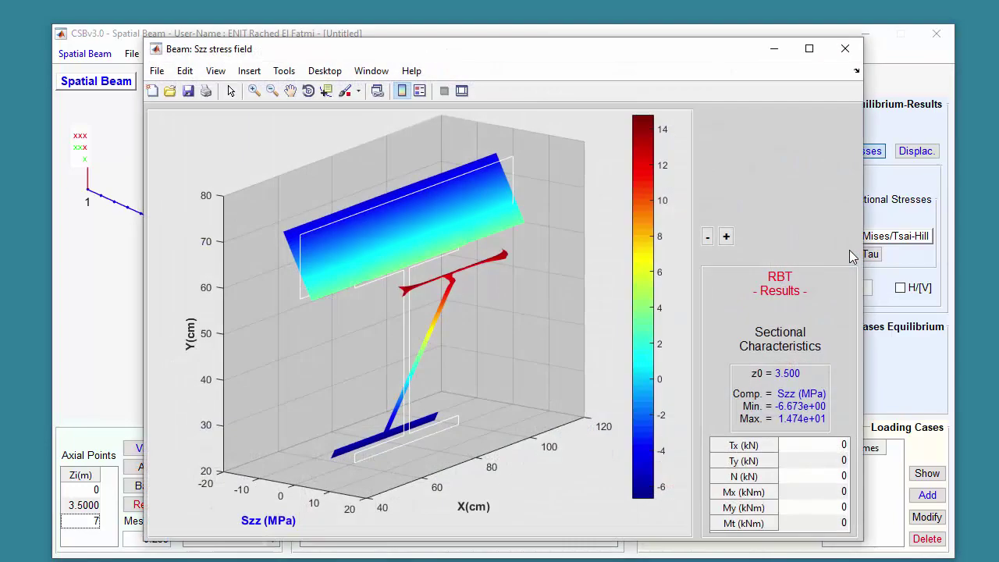
# Examine the Szz stress distribution across the slab and steel profile from several 3D angles, and close the plot.
pyautogui.click(309, 91)
pyautogui.moveTo(346, 249); pyautogui.dragTo(378, 237)
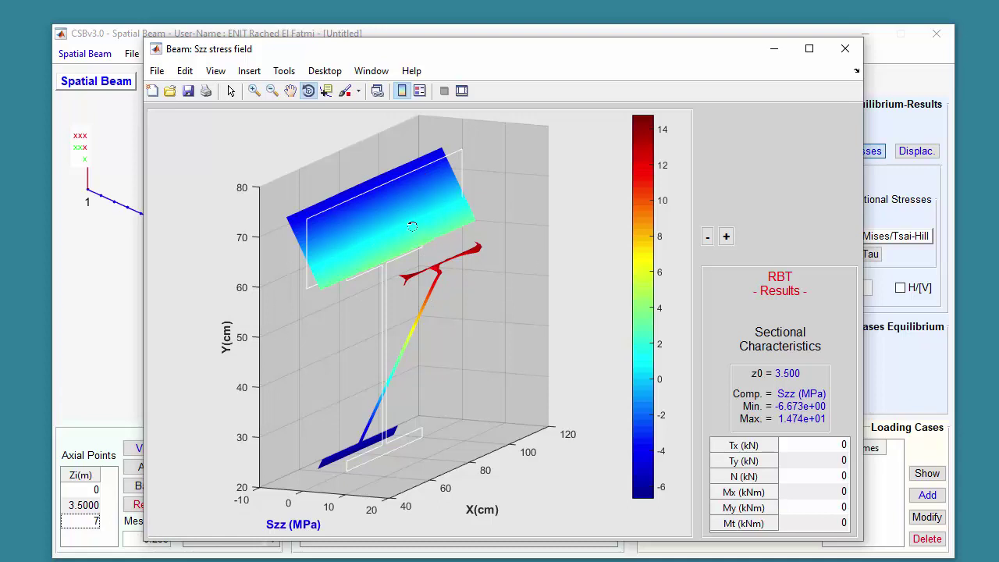
pyautogui.moveTo(412, 226); pyautogui.dragTo(452, 247)
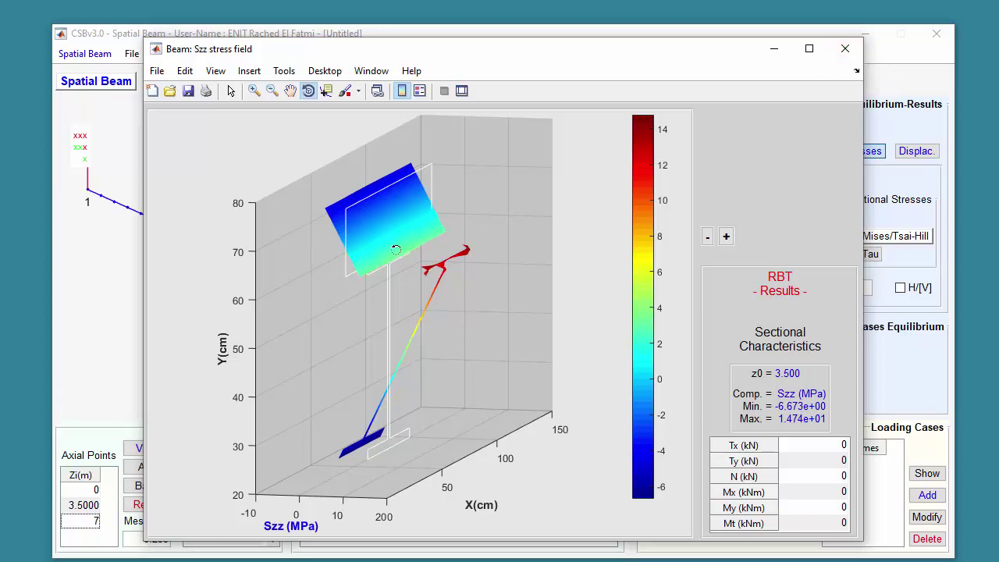
pyautogui.click(844, 49)
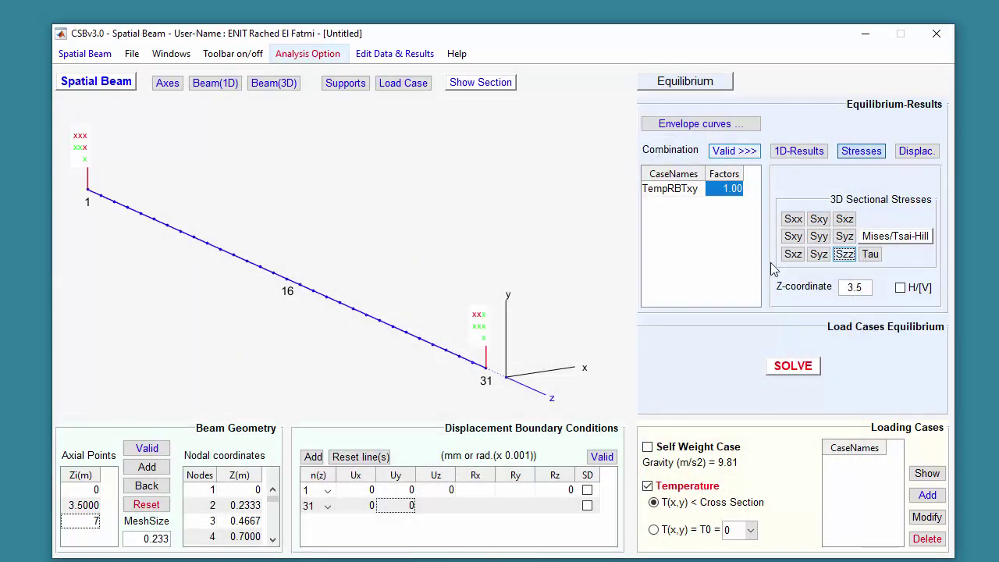
# Plot the Sxx stress field at the same section, examine it in 3D along with its extreme values, and close it.
pyautogui.click(792, 219)
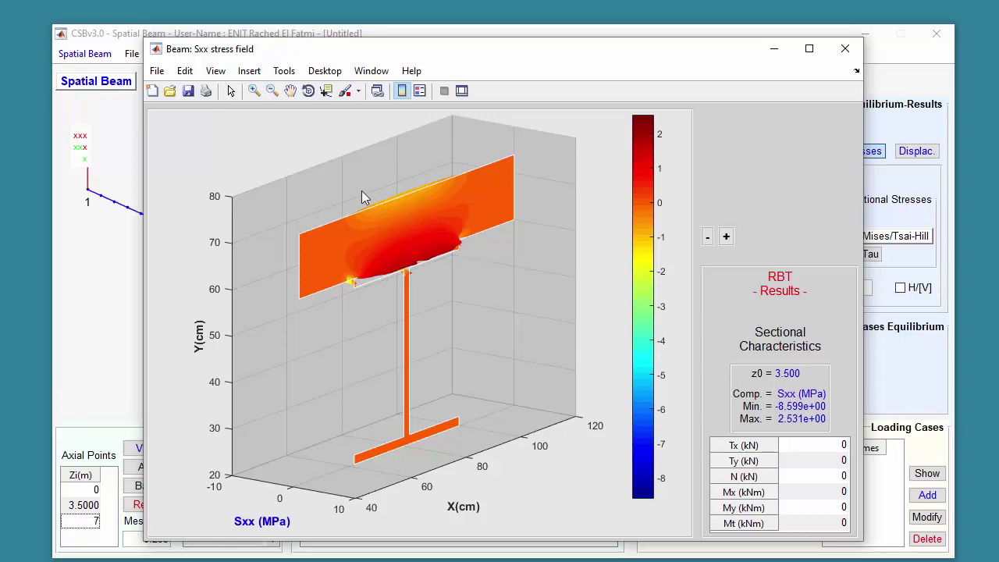
pyautogui.click(308, 90)
pyautogui.moveTo(371, 218); pyautogui.dragTo(406, 234)
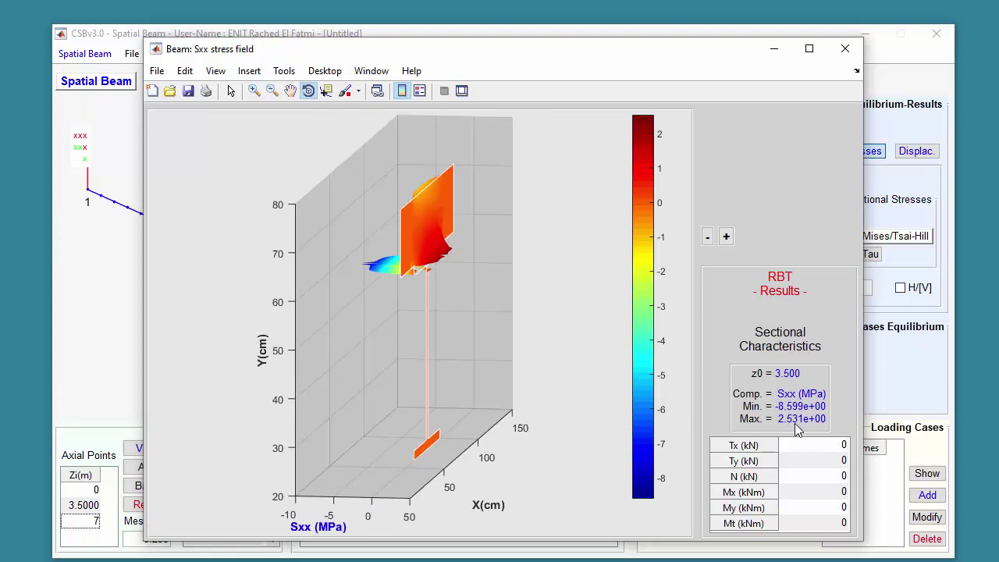
pyautogui.click(845, 50)
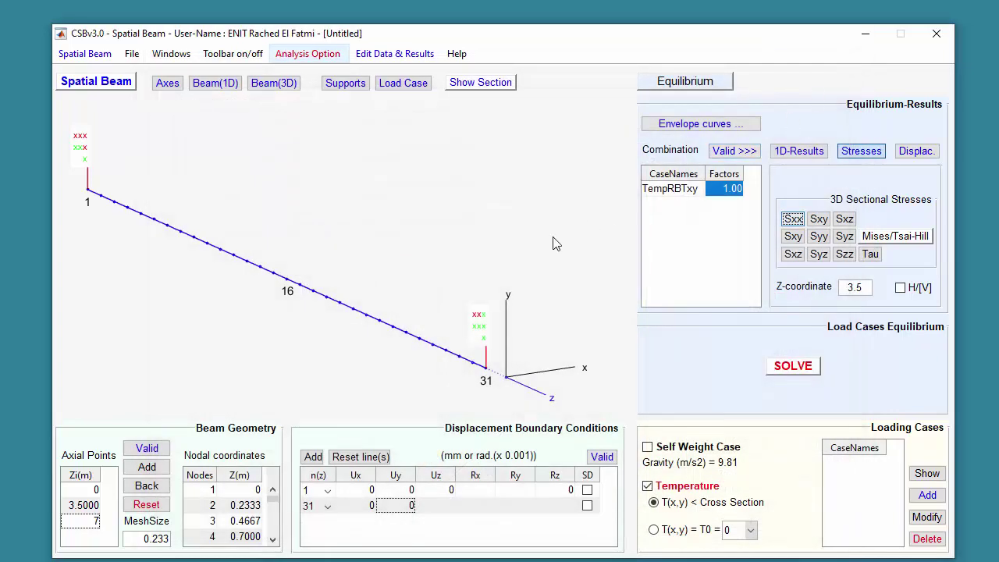